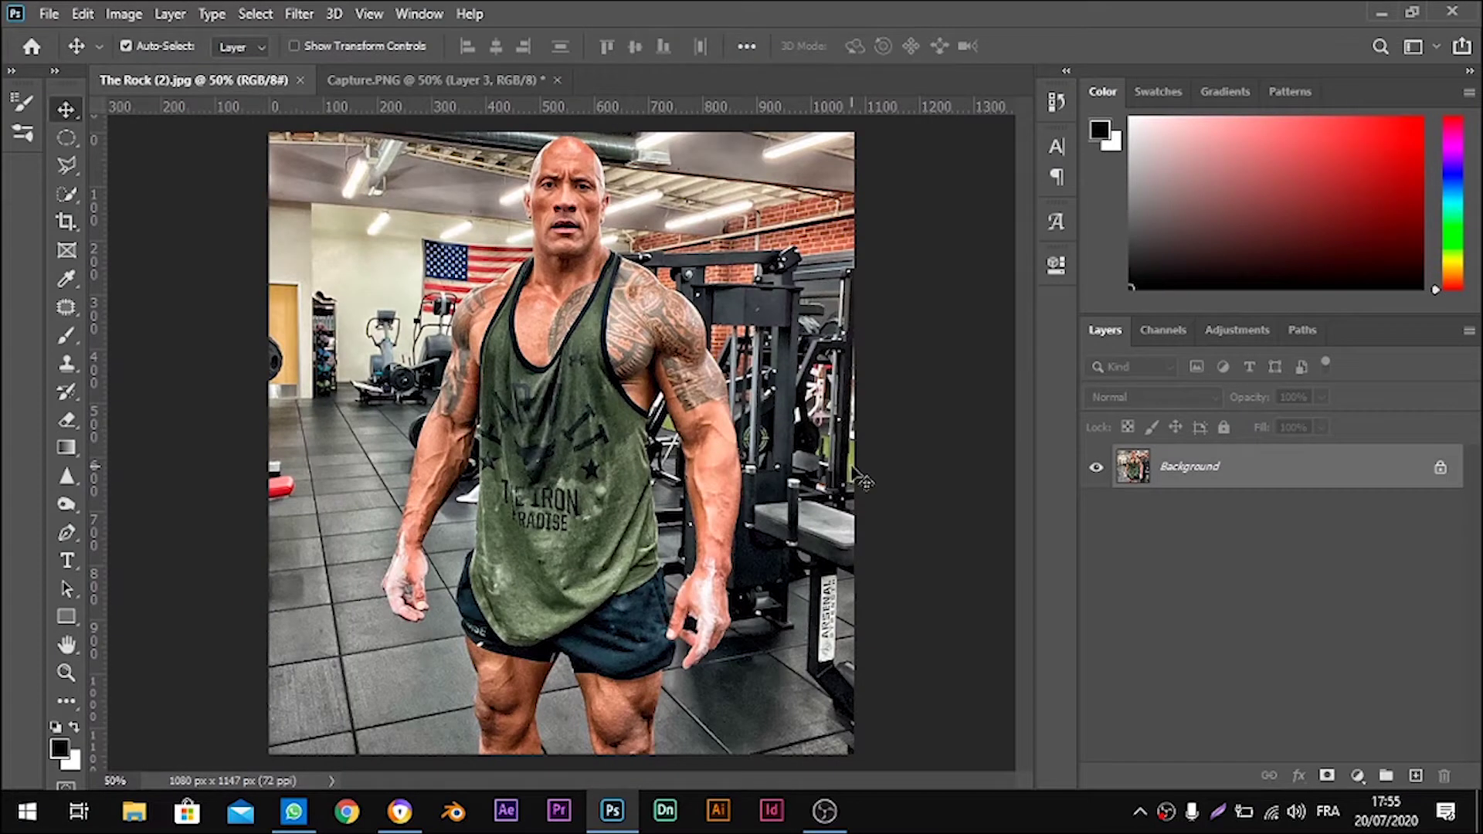
# - Duplicate the Background gym photo onto a new layer named 'color'
pyautogui.hotkey('ctrl', 'j')
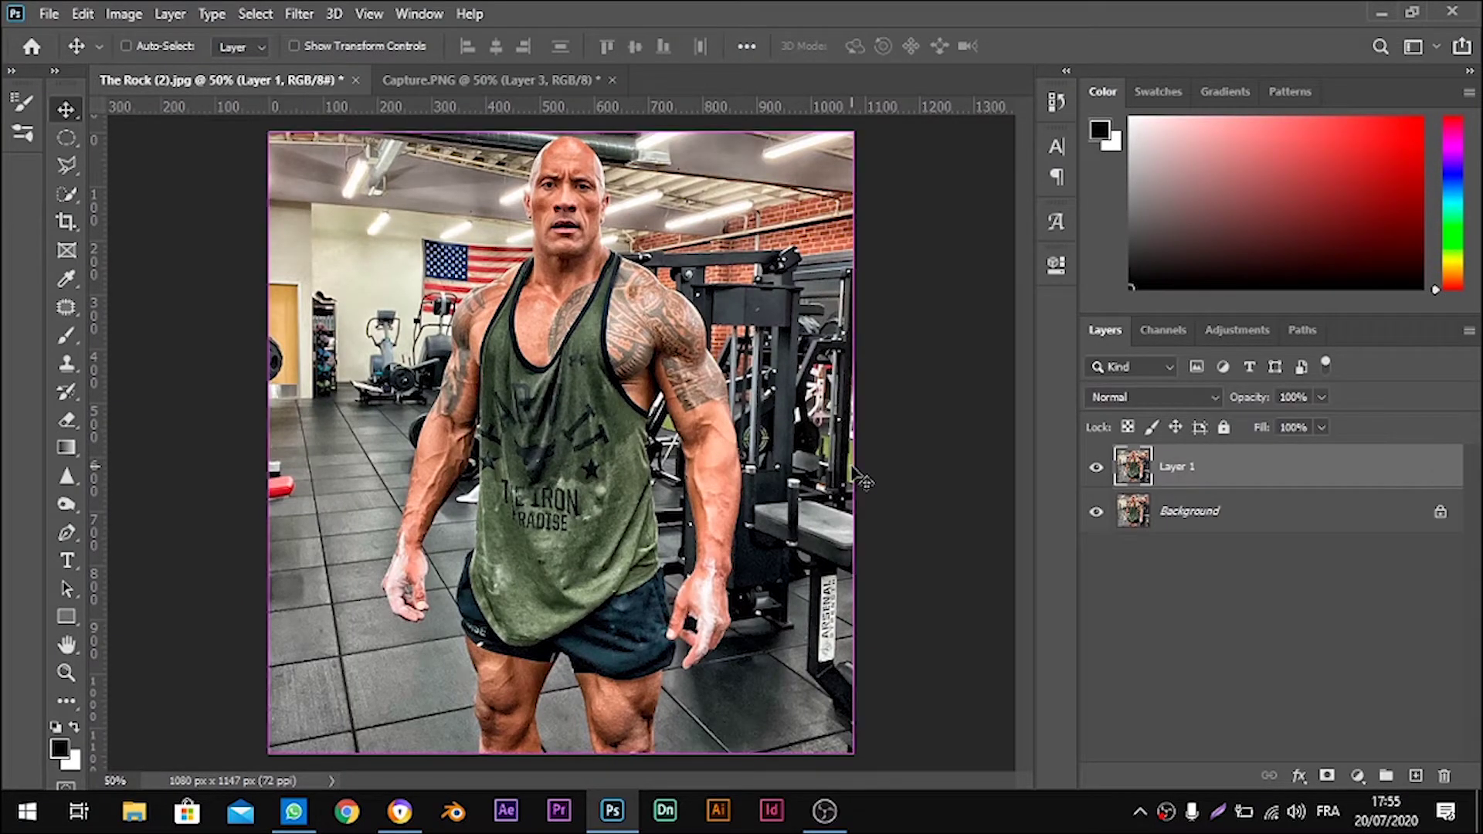
pyautogui.doubleClick(1182, 466)
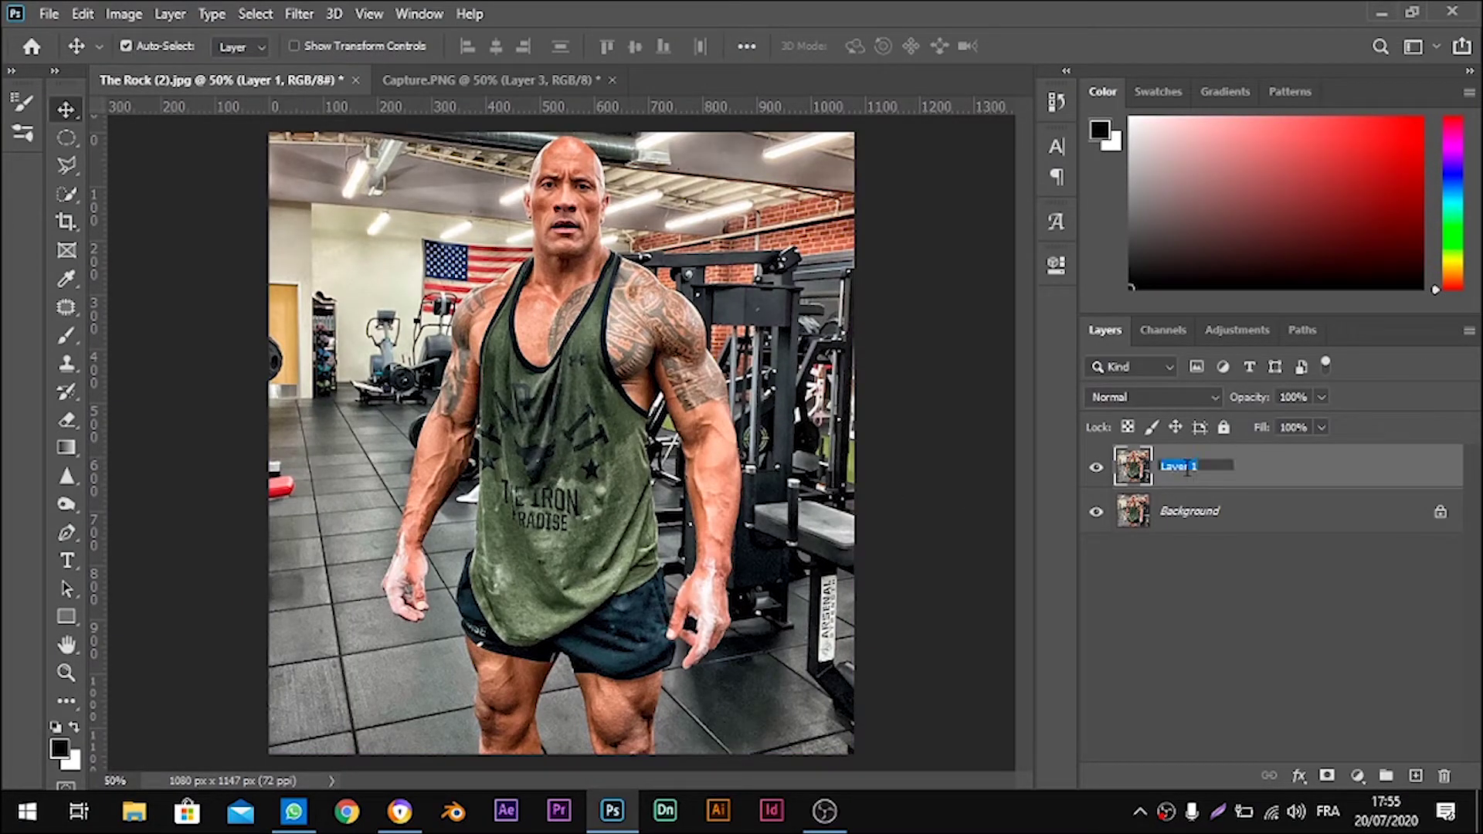
pyautogui.write('color')
pyautogui.press('Return')
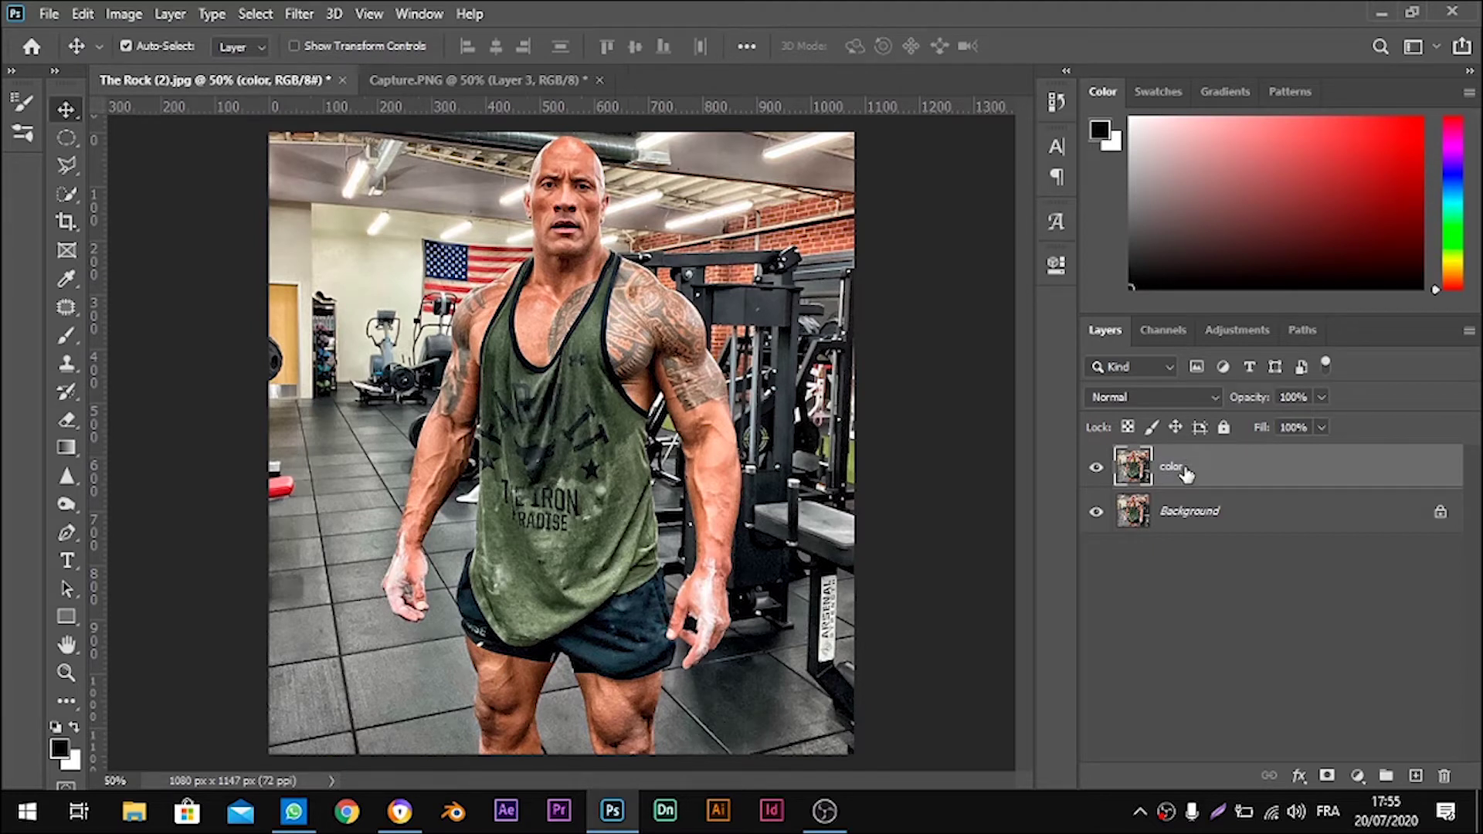
# - Switch to the Pen Tool in Path mode and zoom in on the man
pyautogui.click(59, 536)
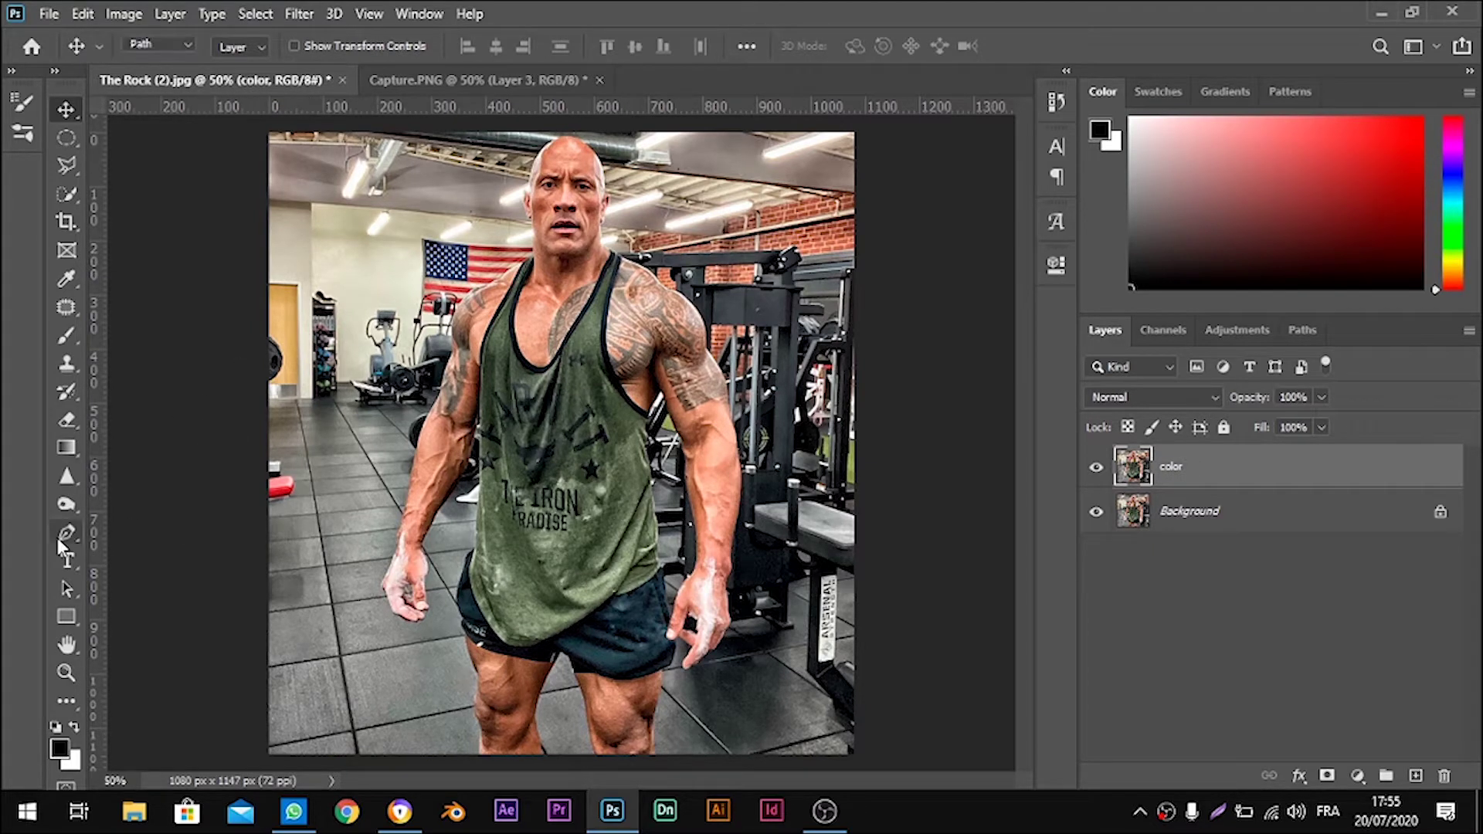
pyautogui.click(184, 43)
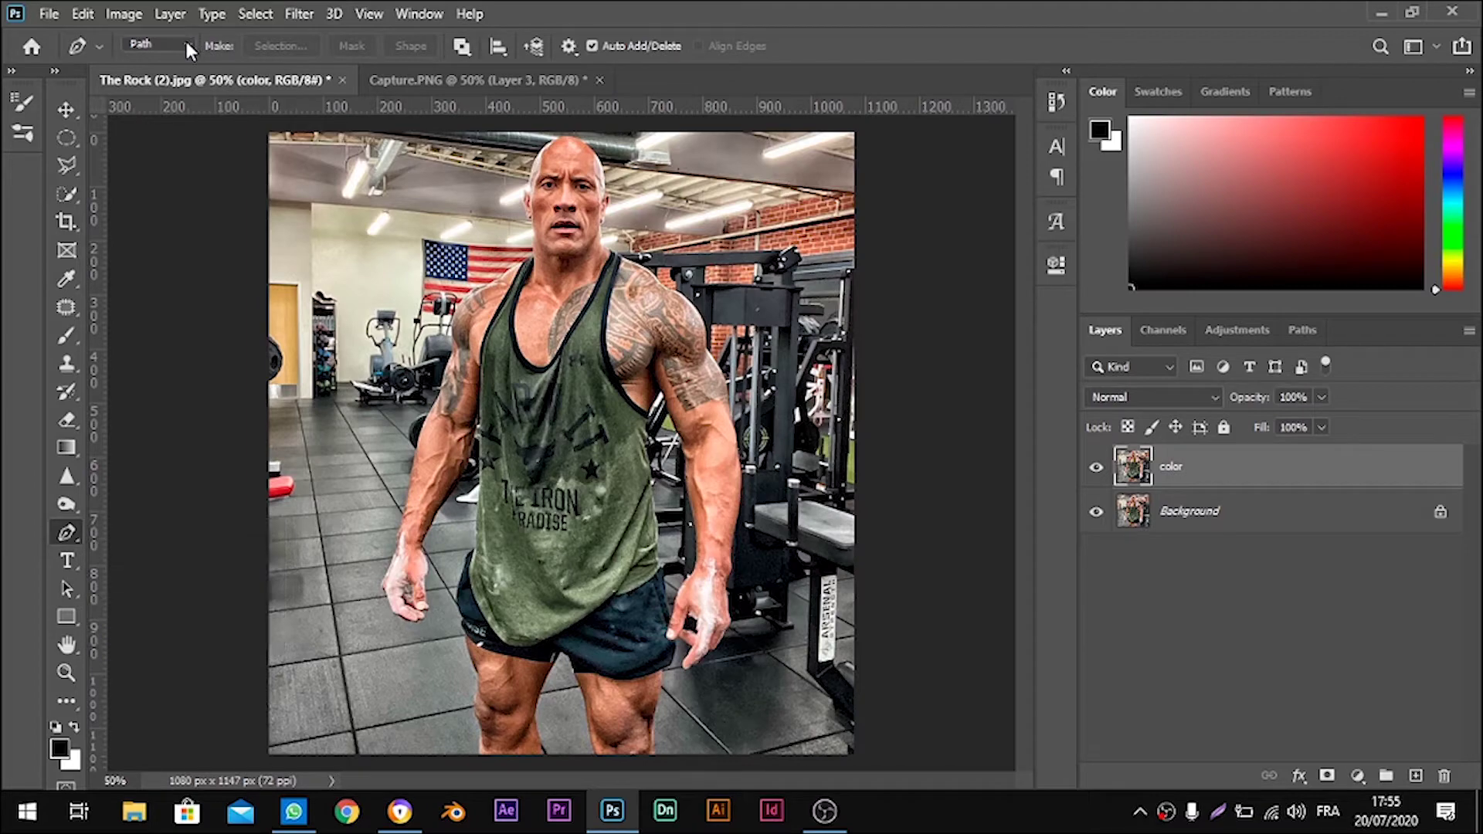
pyautogui.click(161, 80)
pyautogui.scroll(2, 653, 769)
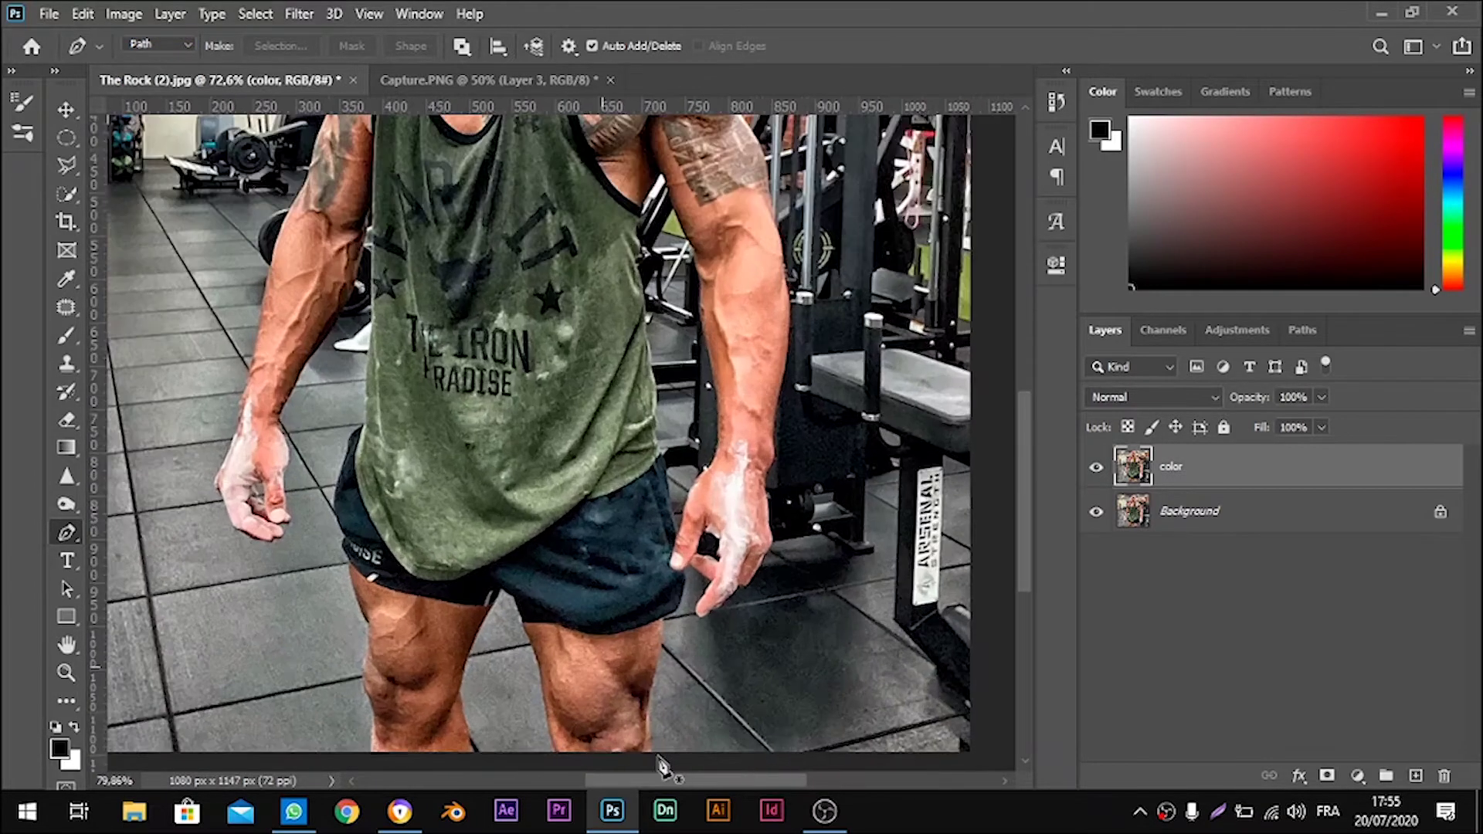
pyautogui.scroll(4, 644, 757)
pyautogui.scroll(2, 645, 761)
pyautogui.scroll(2, 649, 759)
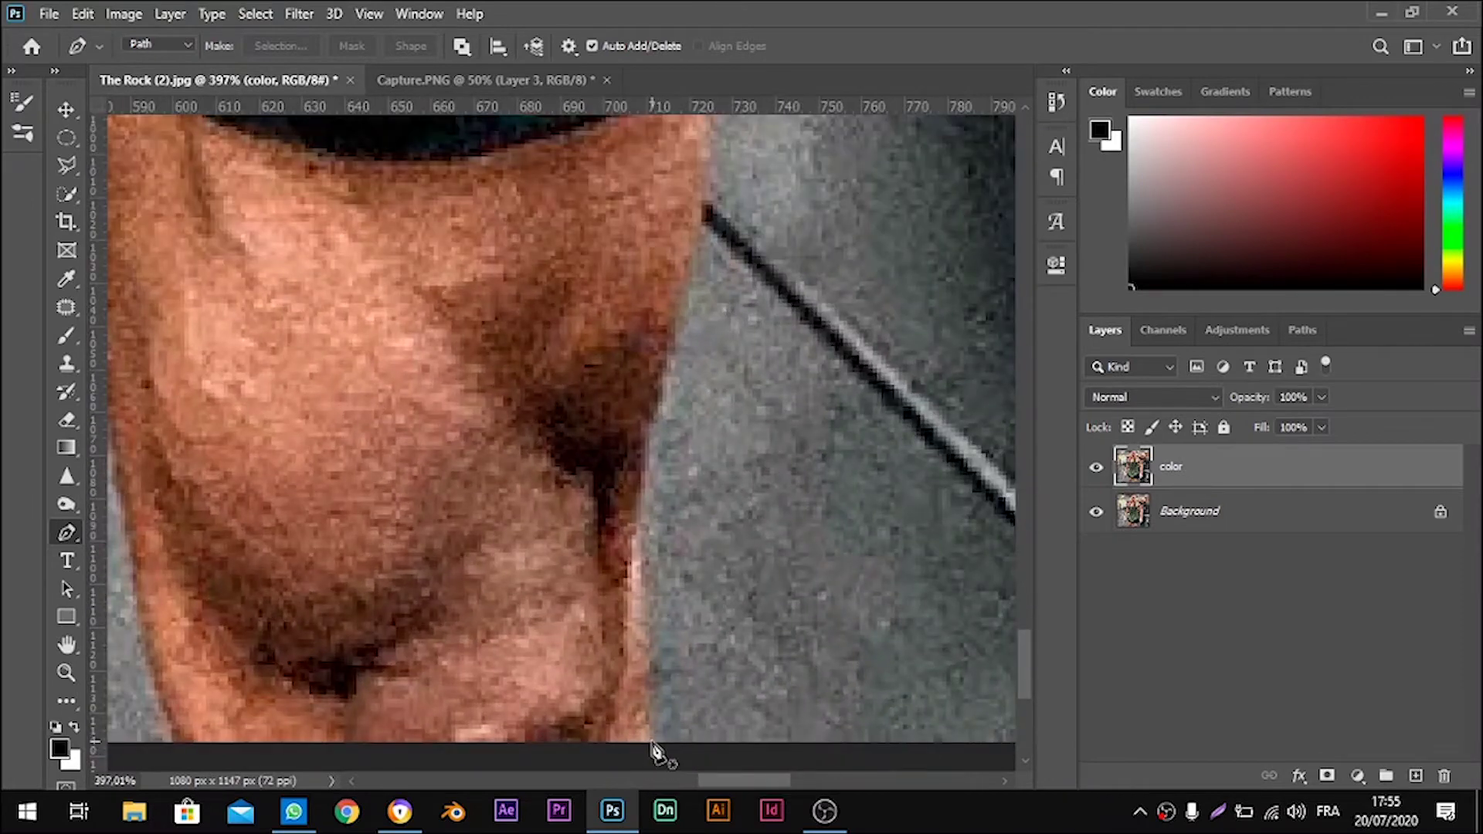
# - Start the path at the knee and curve it up the leg's edge to the shorts
pyautogui.click(654, 743)
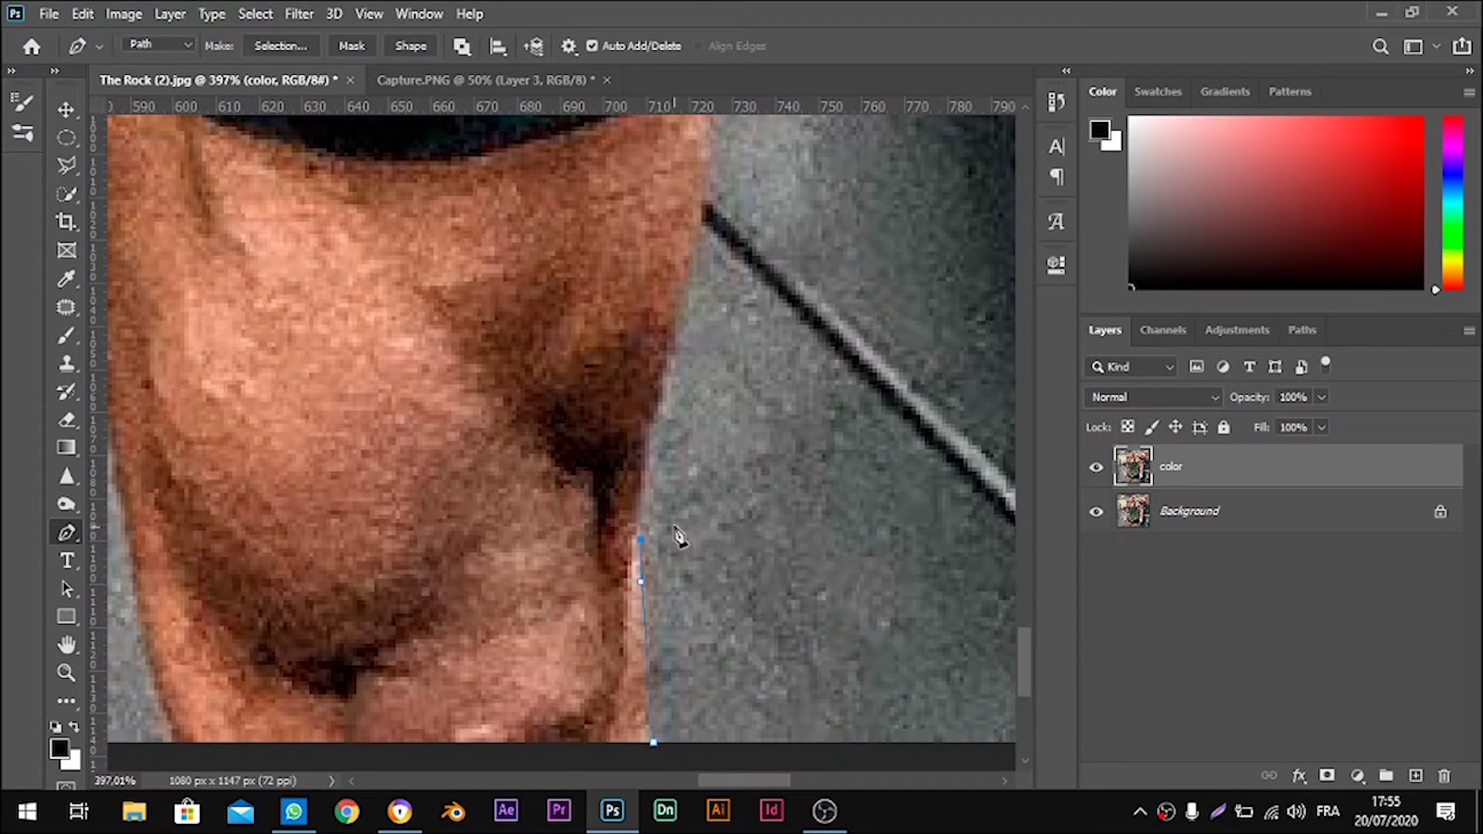
pyautogui.scroll(3, 676, 537)
pyautogui.click(688, 421)
pyautogui.moveTo(714, 218); pyautogui.dragTo(800, 170)
pyautogui.scroll(5, 799, 170)
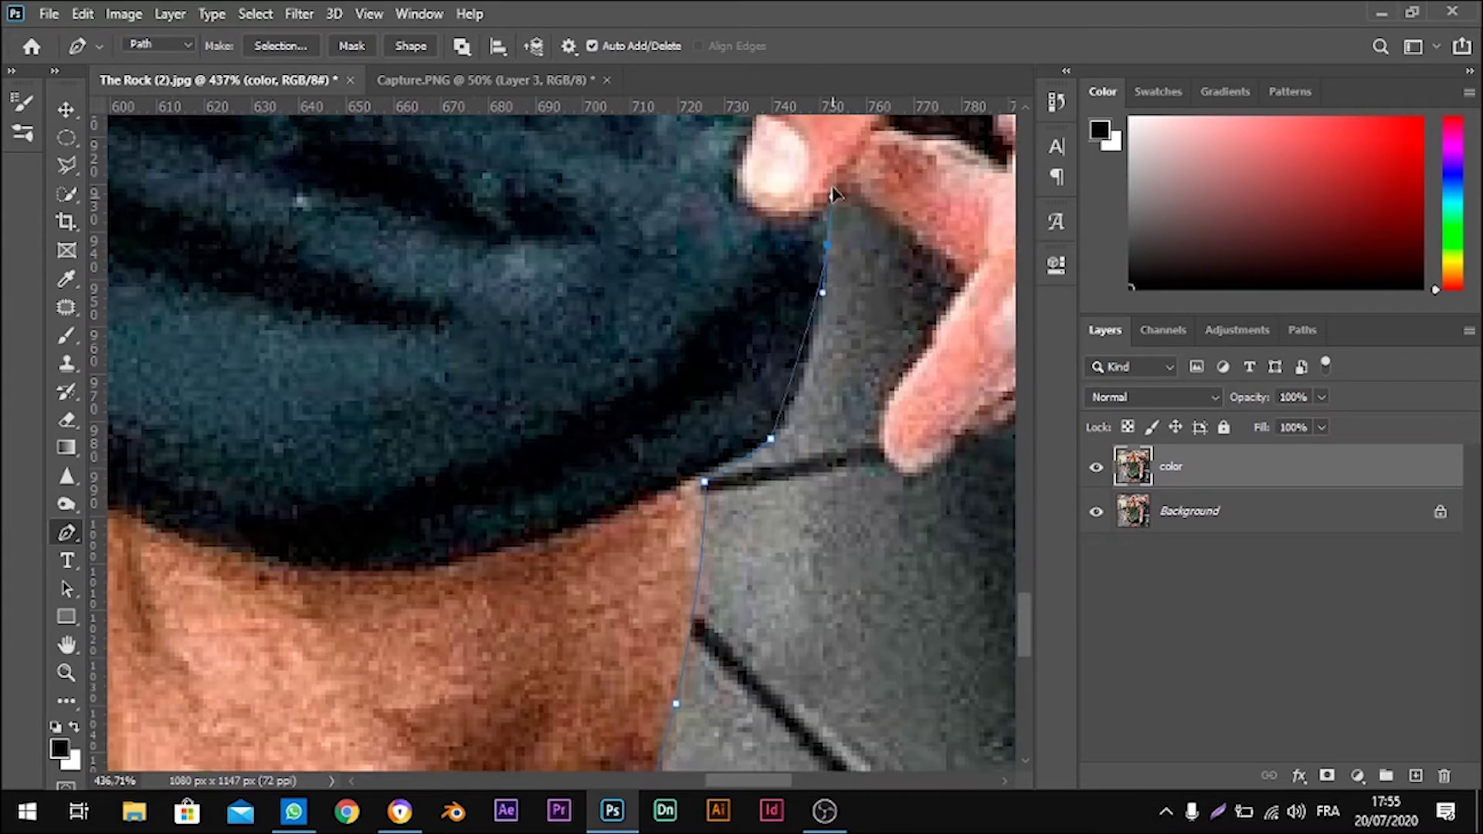
pyautogui.click(827, 345)
pyautogui.moveTo(850, 294); pyautogui.dragTo(886, 298)
# - Trace anchor points around the fingers' lower and right edges
pyautogui.click(918, 458)
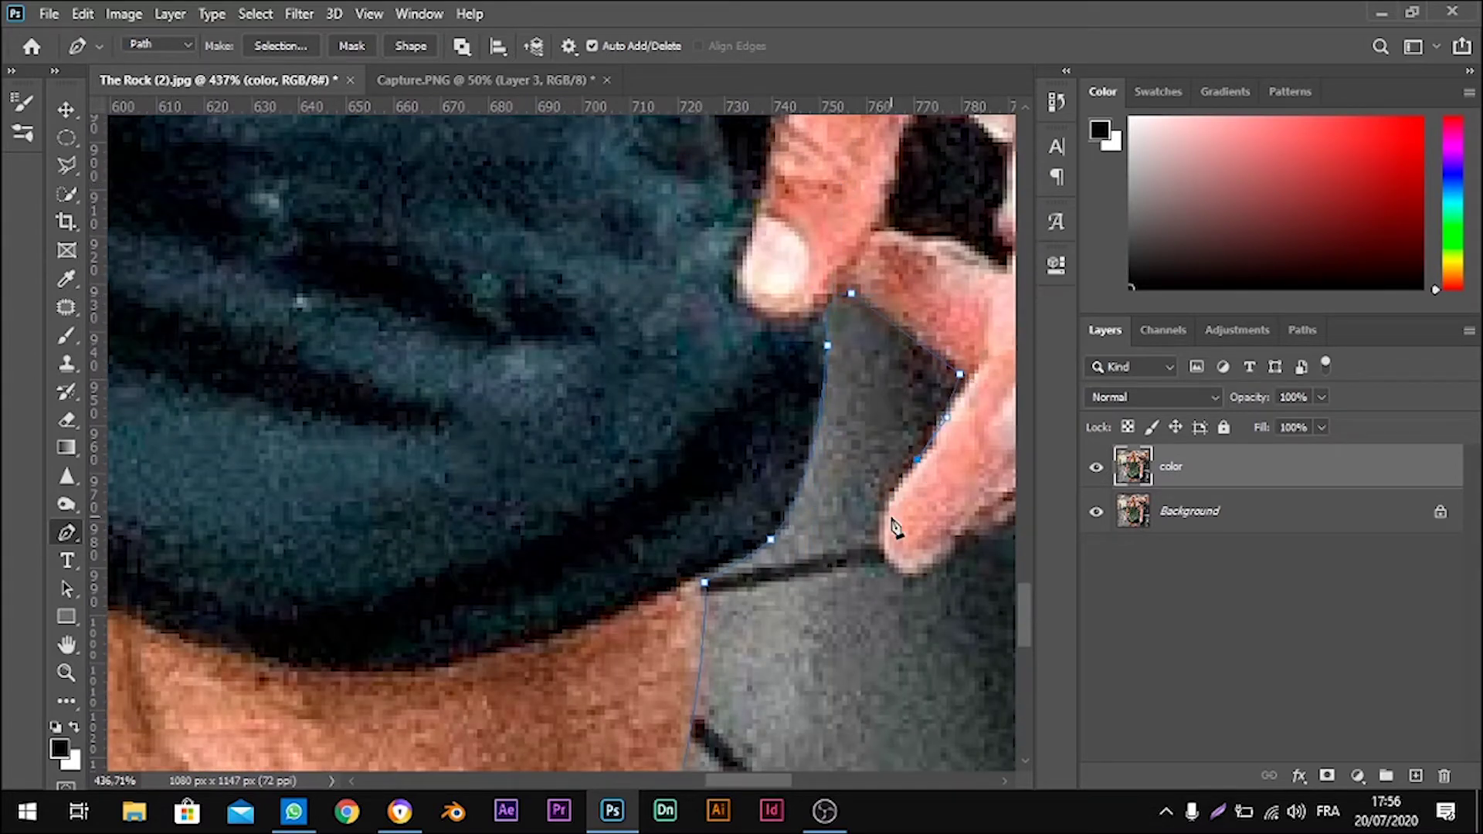
pyautogui.click(880, 501)
pyautogui.scroll(-1, 913, 553)
pyautogui.hscroll(3, 935, 557)
pyautogui.click(791, 495)
pyautogui.click(843, 481)
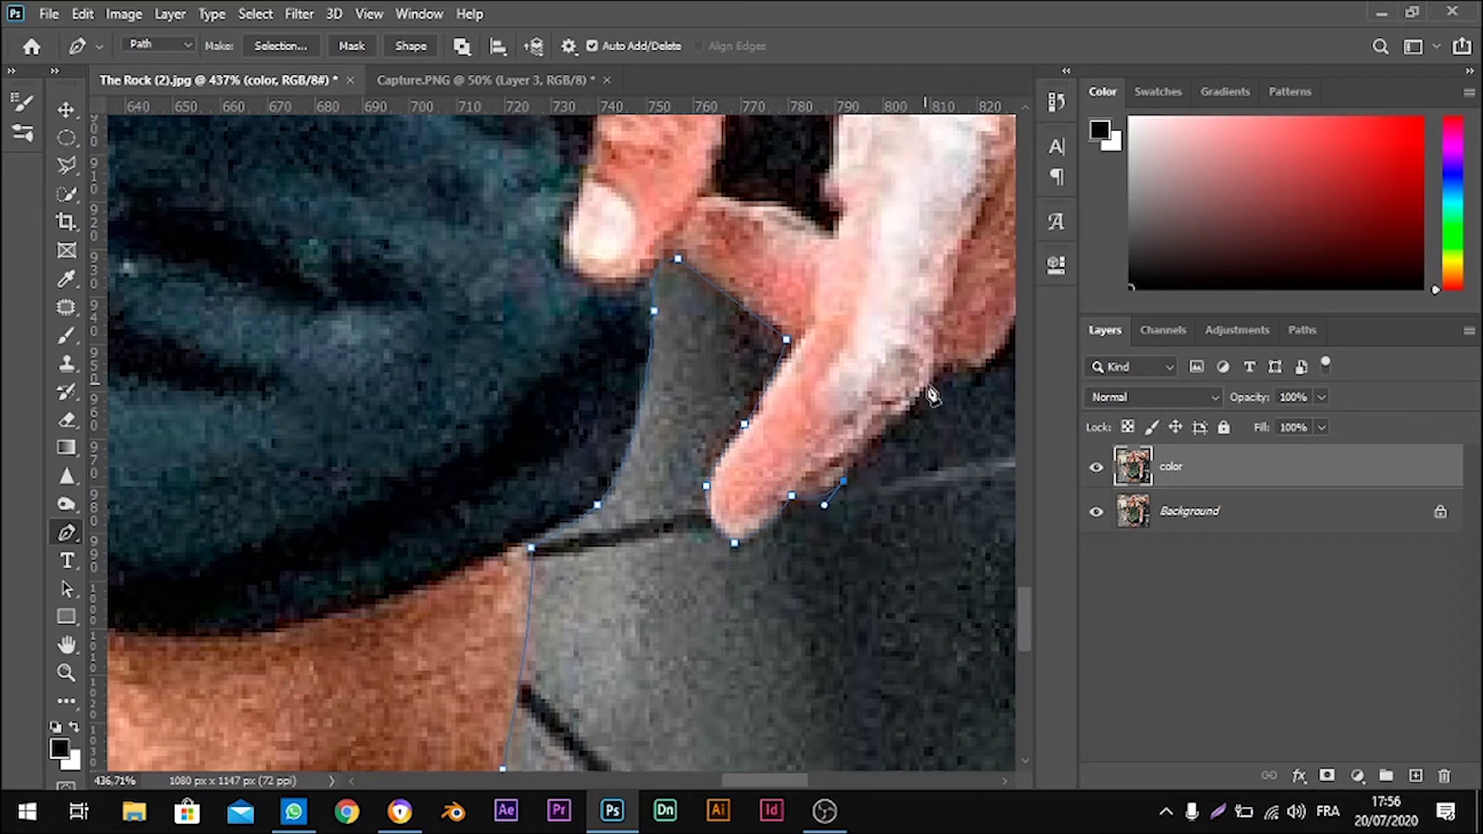
pyautogui.click(889, 415)
pyautogui.click(928, 385)
pyautogui.hscroll(1, 943, 400)
pyautogui.scroll(5, 942, 399)
pyautogui.hscroll(2, 912, 464)
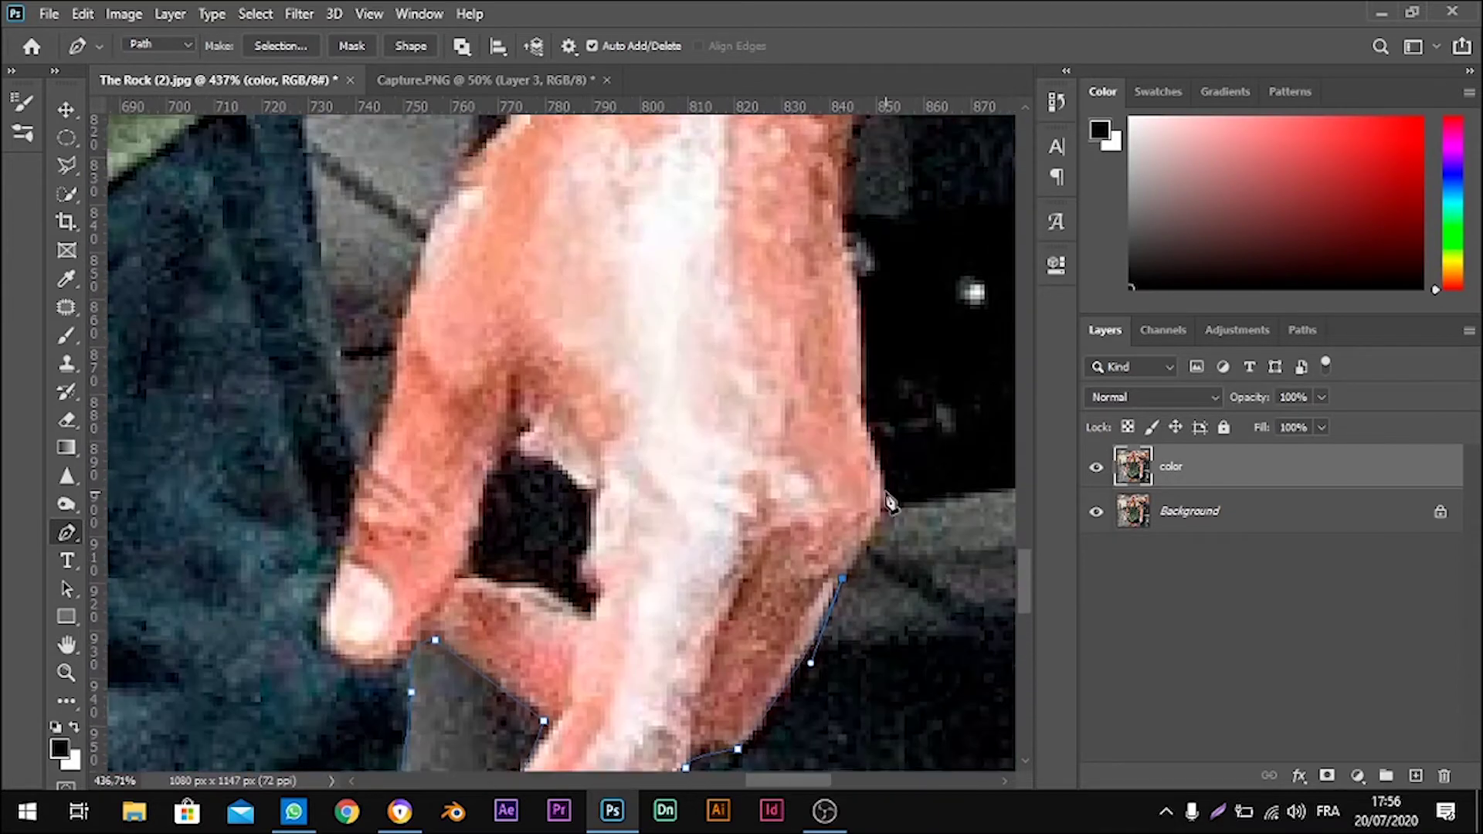
pyautogui.click(845, 587)
pyautogui.click(887, 497)
pyautogui.hscroll(3, 888, 494)
pyautogui.click(704, 361)
# - Extend the path up the hand's right edge to the forearm
pyautogui.click(710, 470)
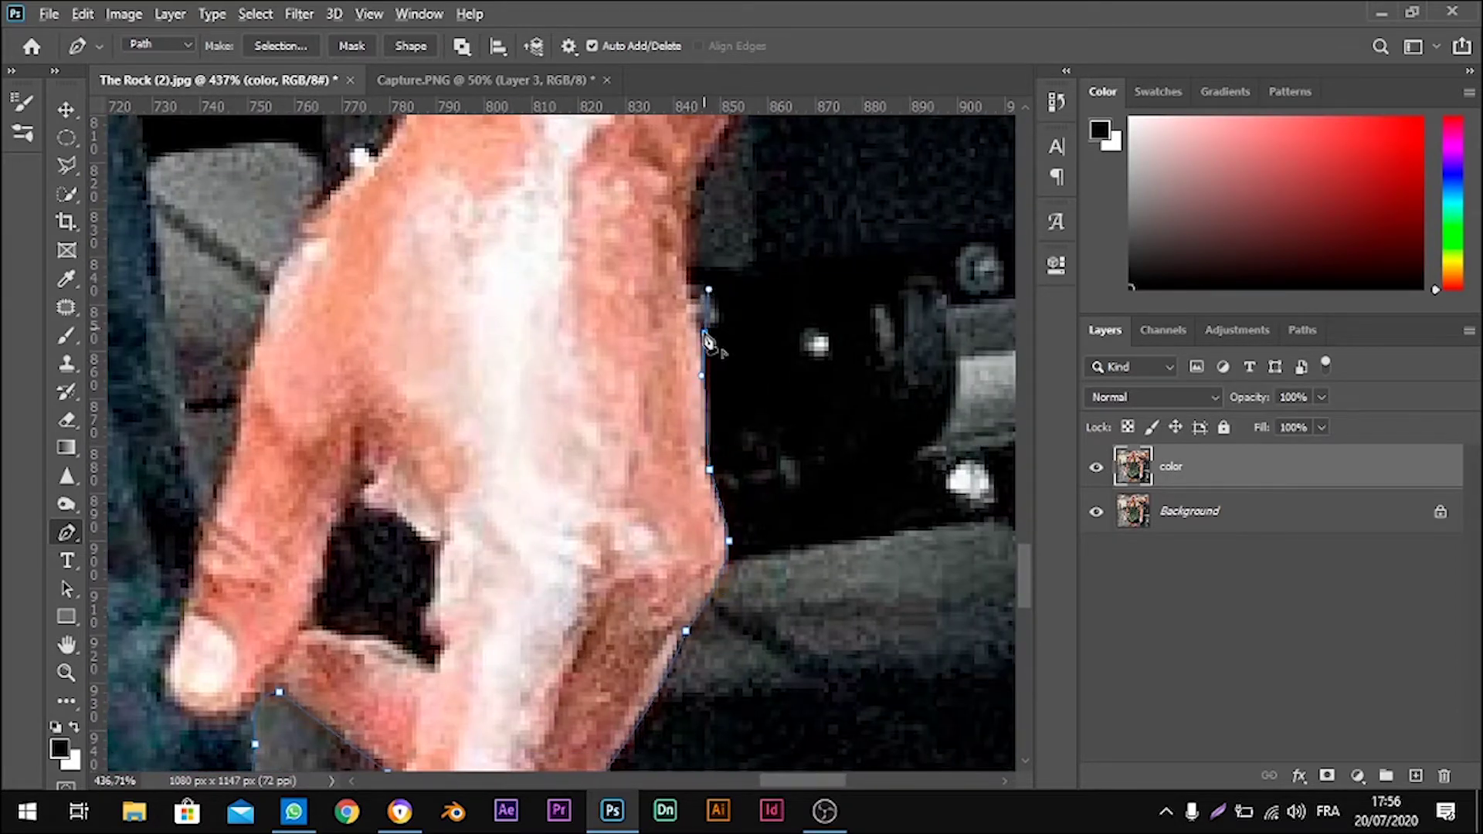
pyautogui.scroll(2, 709, 340)
pyautogui.click(682, 359)
pyautogui.click(696, 282)
pyautogui.scroll(3, 709, 211)
pyautogui.click(729, 256)
# - Continue the path up the forearm and arm's right edge
pyautogui.scroll(3, 726, 293)
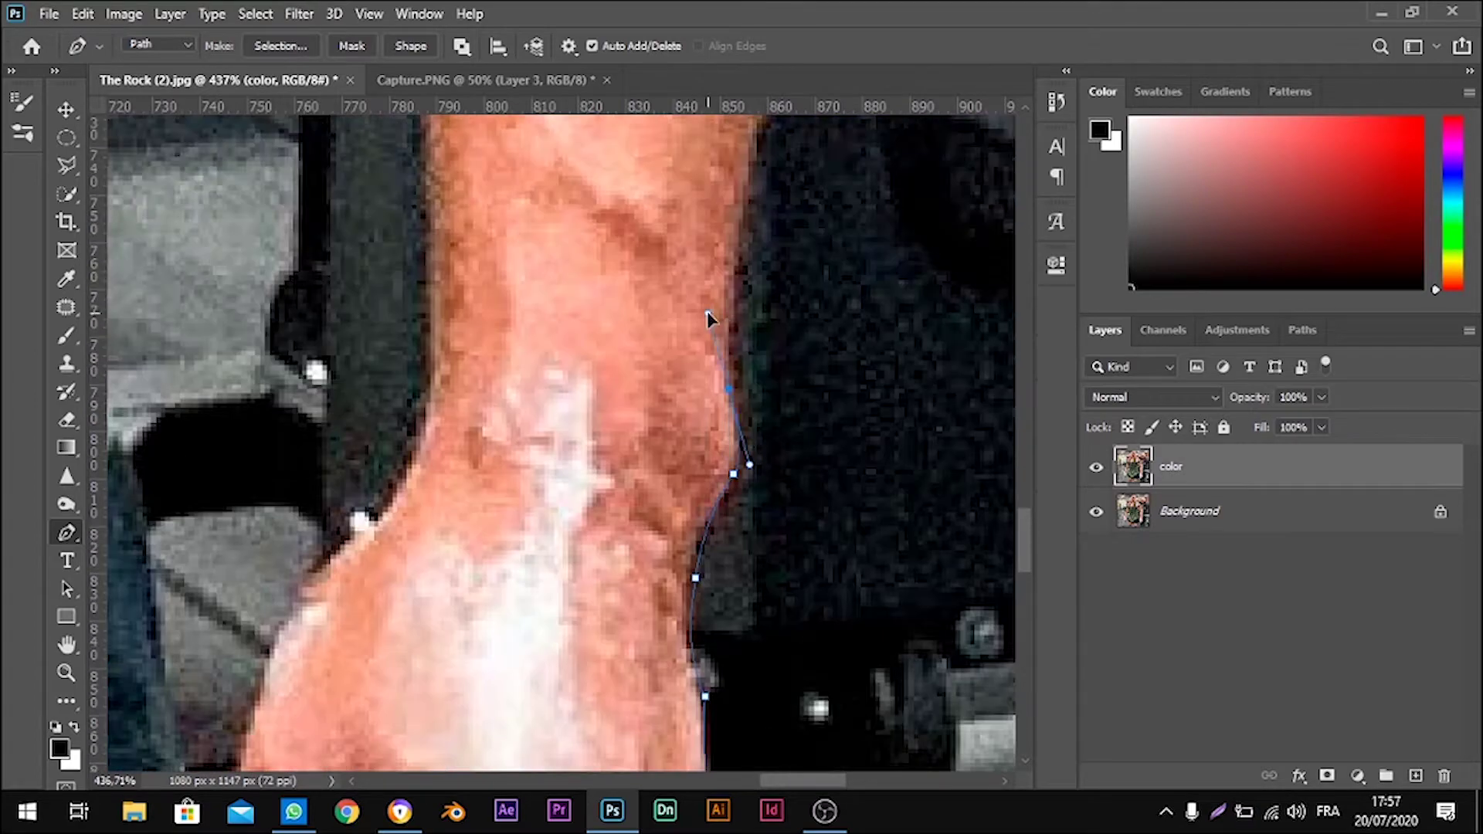
pyautogui.scroll(3, 708, 318)
pyautogui.click(747, 385)
pyautogui.scroll(3, 773, 309)
pyautogui.scroll(3, 817, 271)
pyautogui.scroll(3, 831, 321)
pyautogui.click(781, 414)
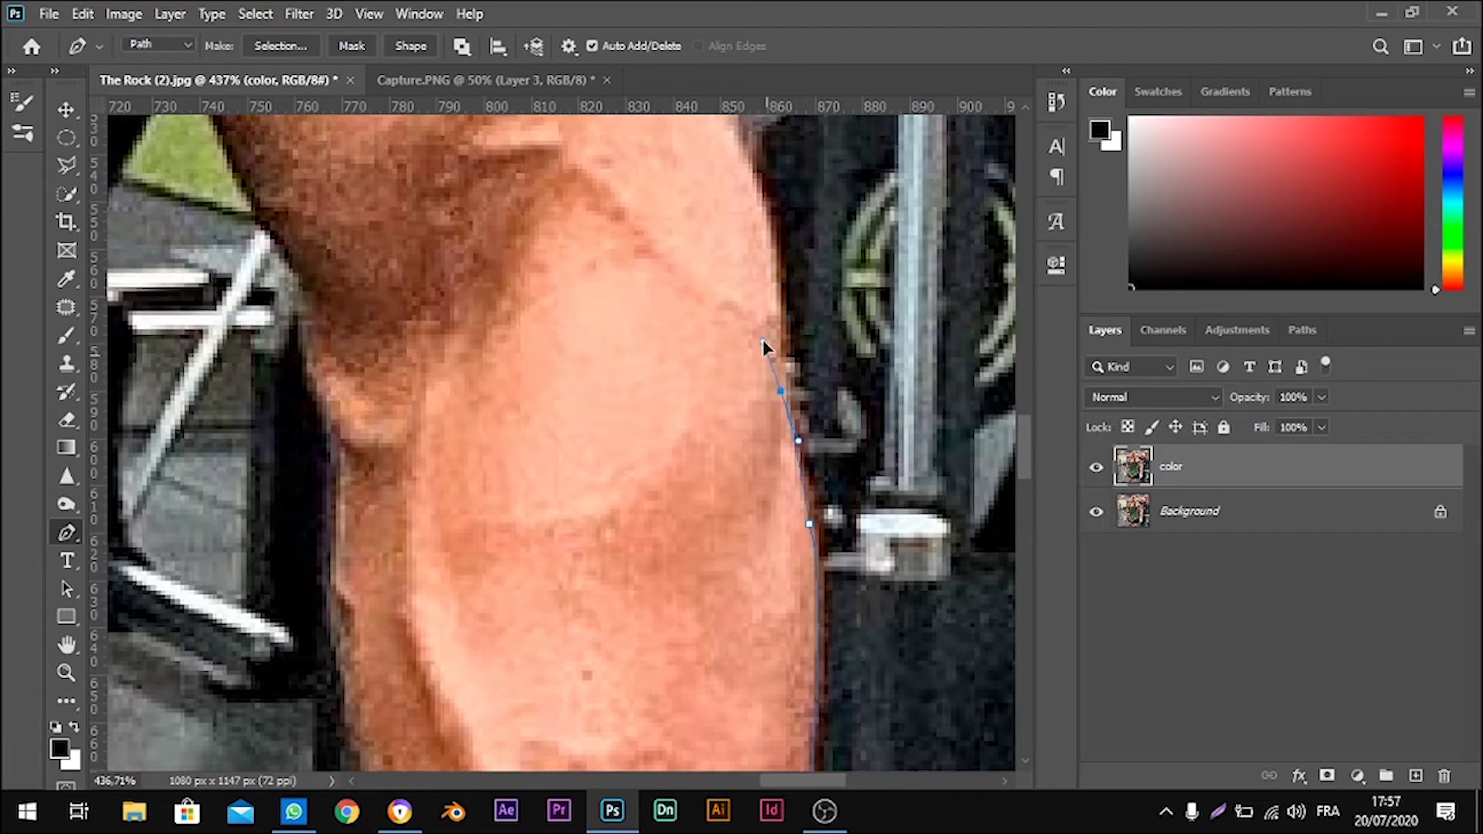
pyautogui.scroll(2, 768, 344)
pyautogui.click(776, 465)
pyautogui.click(780, 404)
pyautogui.scroll(3, 706, 314)
pyautogui.scroll(3, 629, 281)
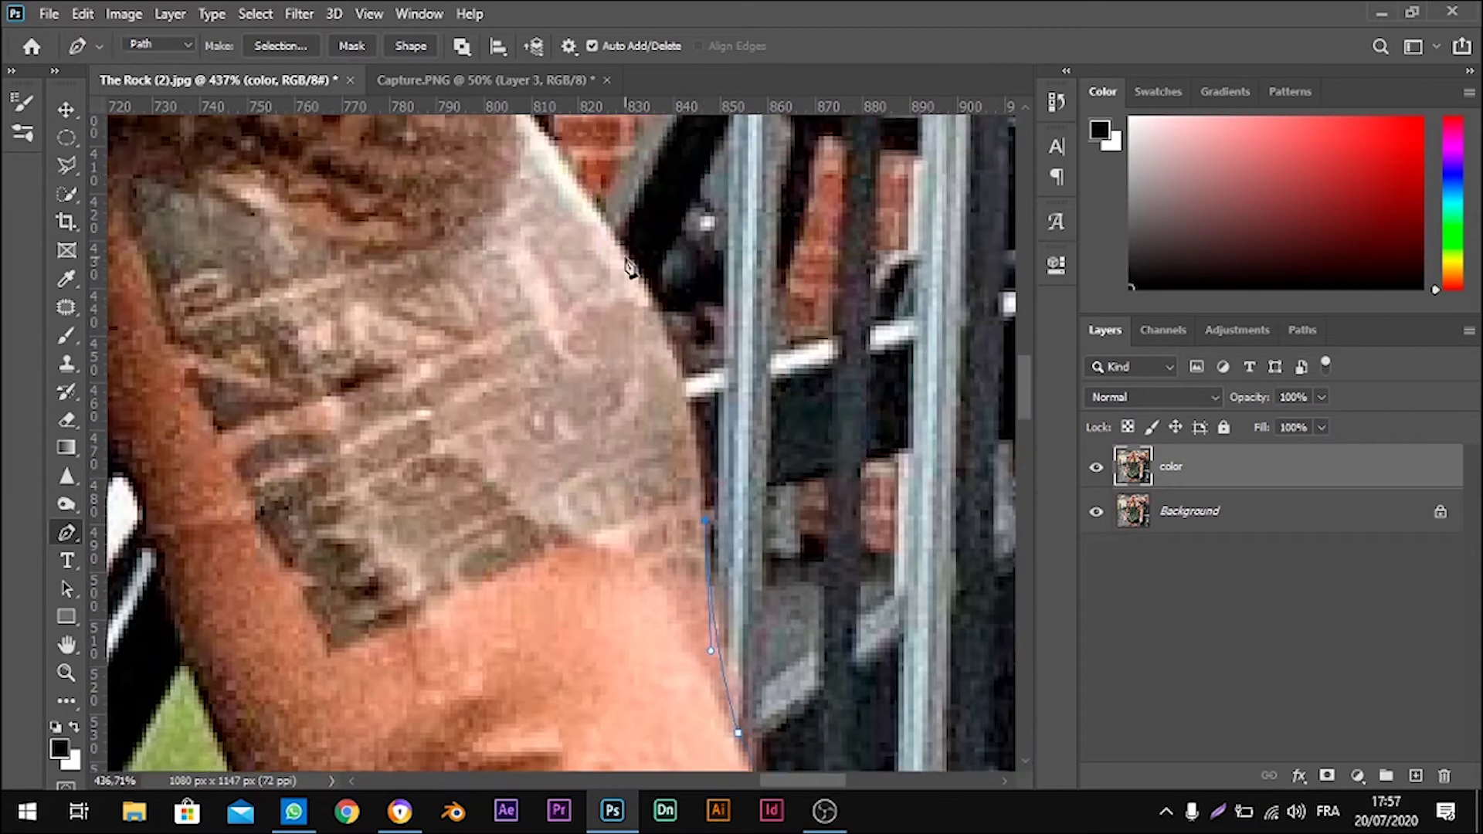
pyautogui.scroll(3, 550, 287)
# - Trace the tattooed shoulder's upper edge over toward the neck
pyautogui.click(622, 357)
pyautogui.scroll(1, 619, 362)
pyautogui.scroll(1, 620, 363)
pyautogui.click(521, 345)
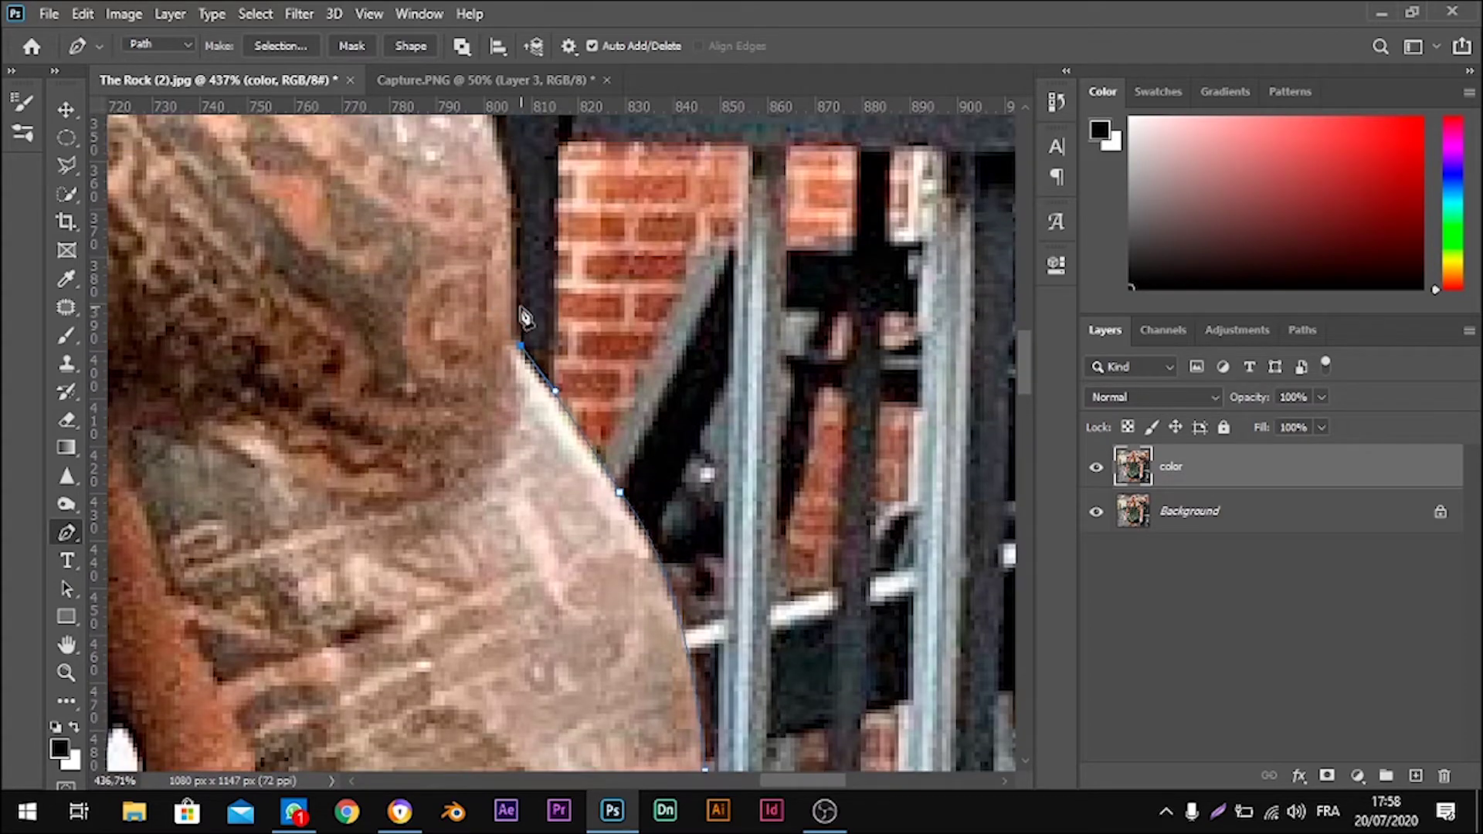
pyautogui.scroll(2, 526, 317)
pyautogui.click(523, 424)
pyautogui.scroll(2, 460, 374)
pyautogui.click(461, 374)
pyautogui.scroll(1, 452, 398)
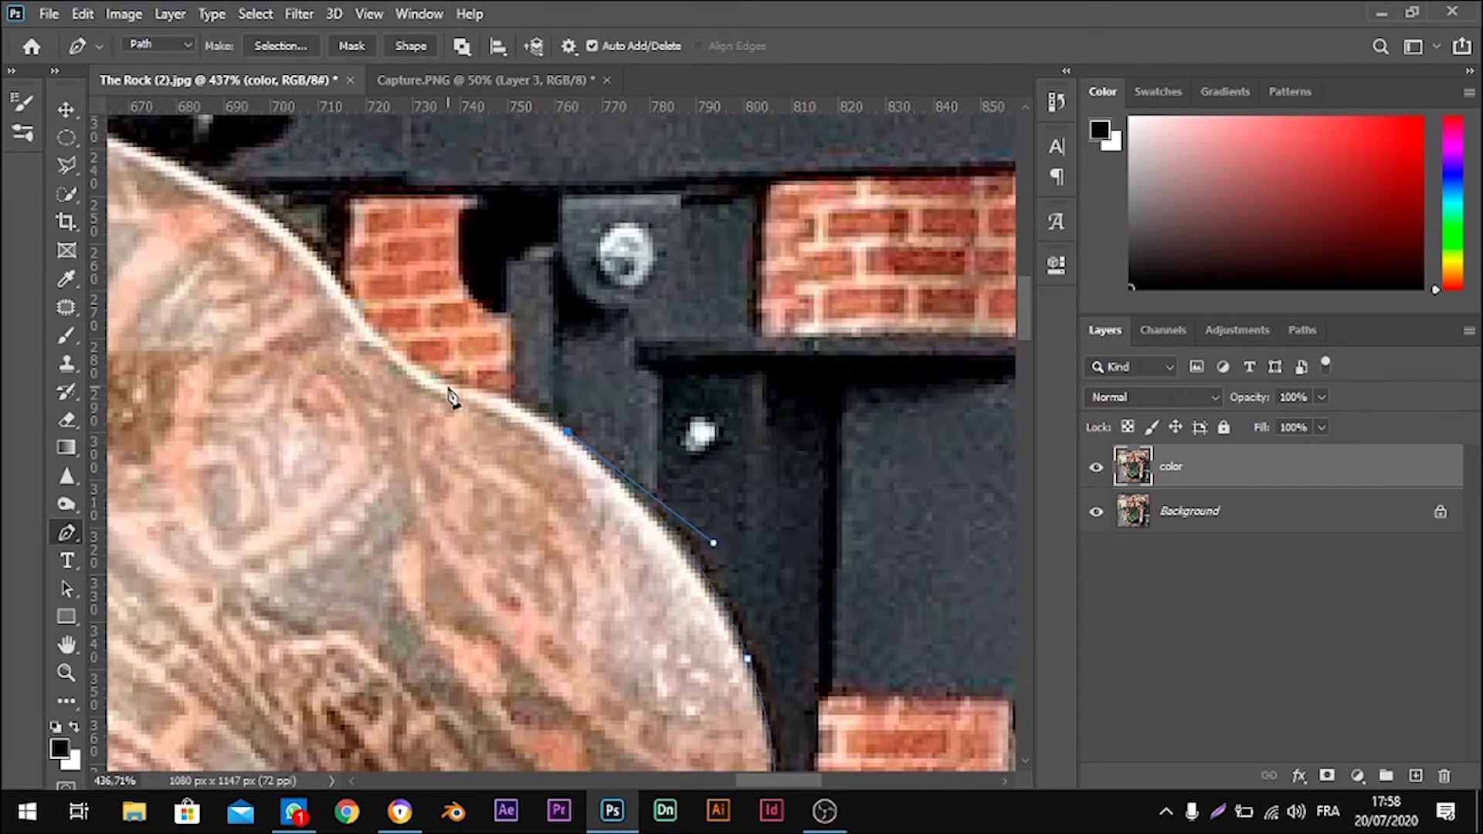
pyautogui.click(452, 398)
pyautogui.scroll(2, 452, 398)
pyautogui.scroll(2, 461, 501)
pyautogui.click(460, 502)
pyautogui.click(415, 434)
pyautogui.scroll(2, 416, 435)
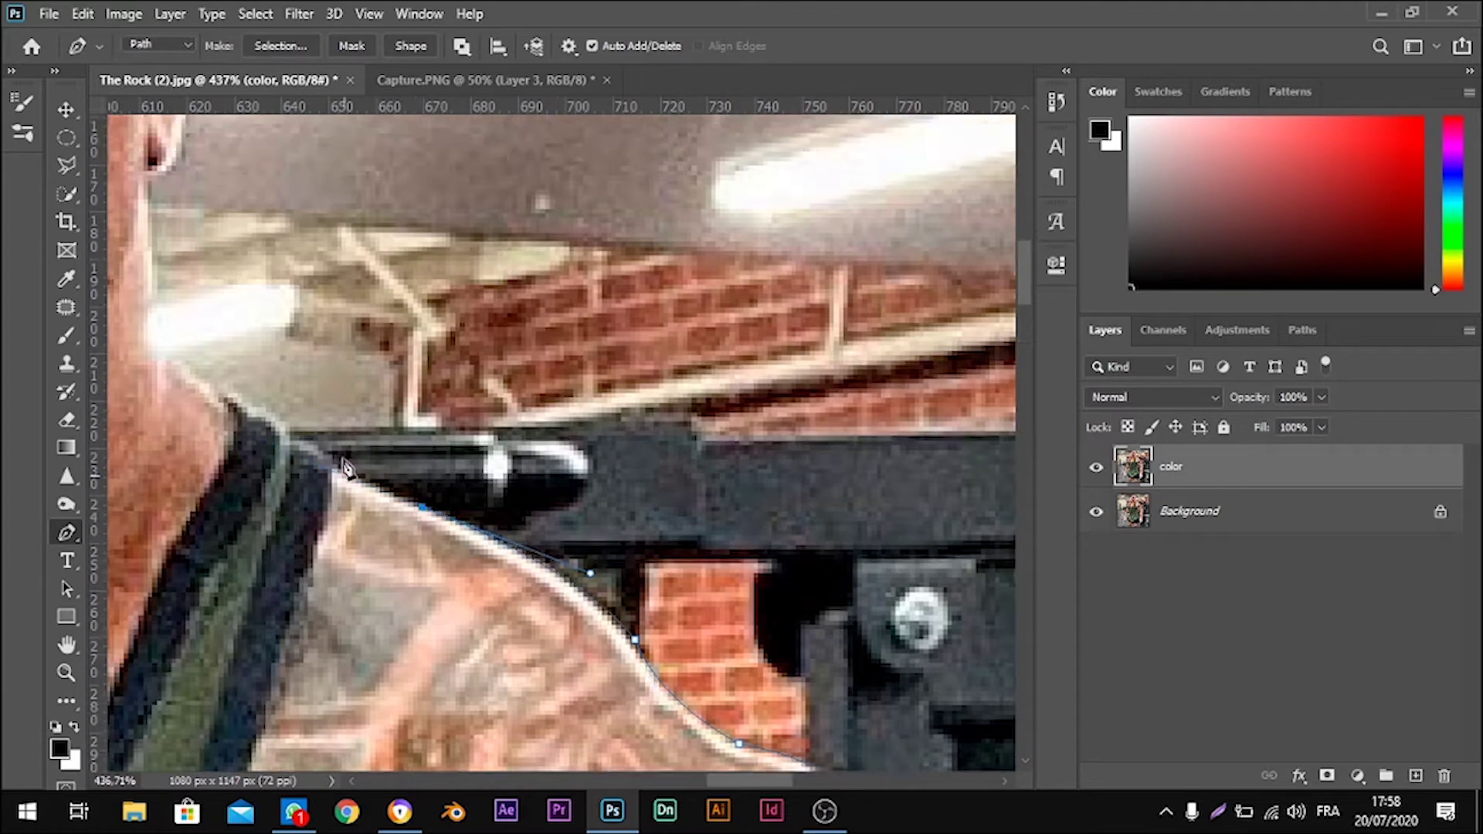
# - Trace up the neck, around the ear, and over the top of the head
pyautogui.click(317, 432)
pyautogui.click(235, 379)
pyautogui.scroll(2, 236, 378)
pyautogui.moveTo(272, 313); pyautogui.dragTo(277, 255)
pyautogui.scroll(1, 311, 293)
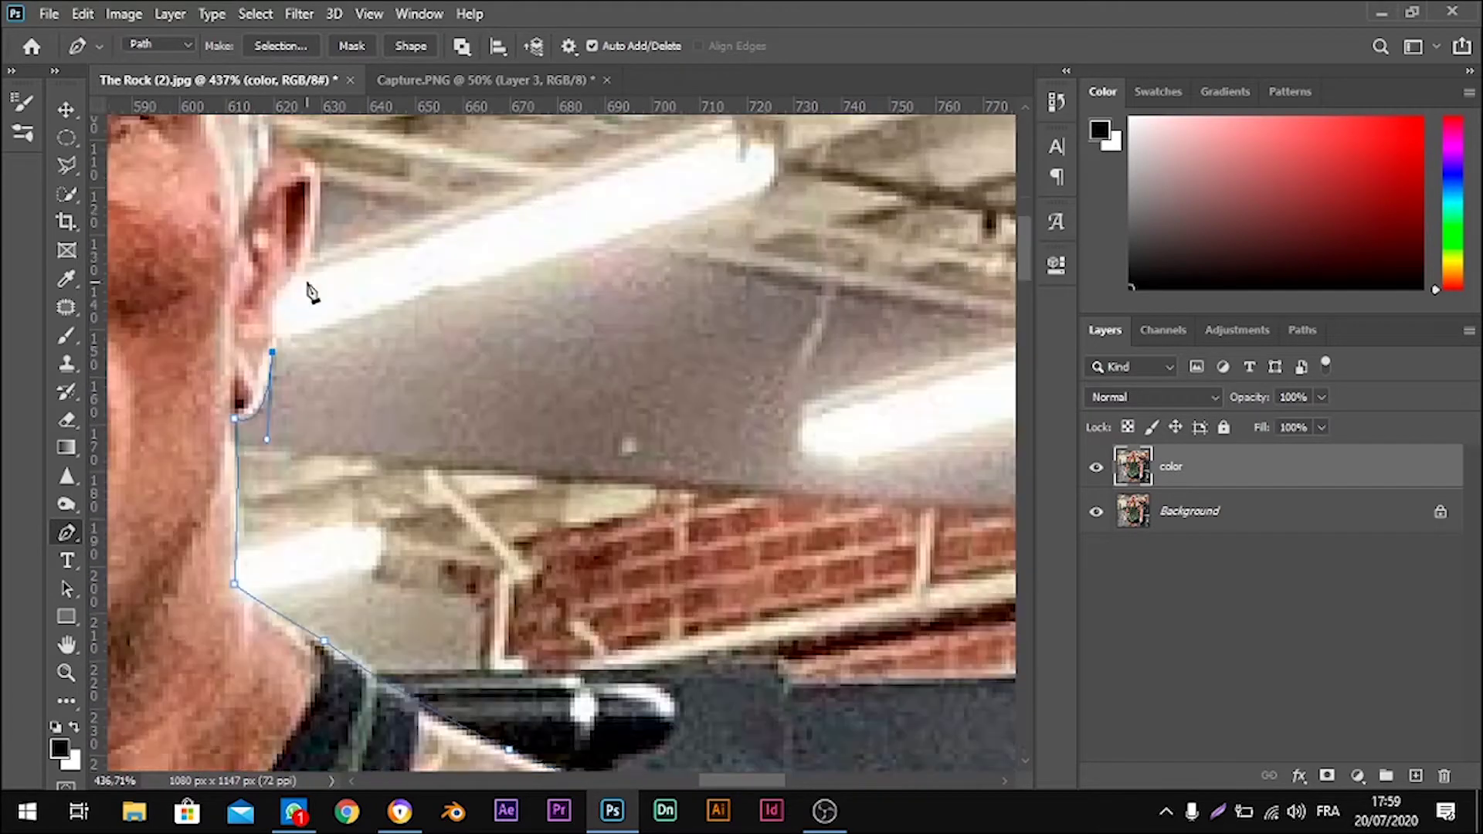
pyautogui.scroll(1, 311, 292)
pyautogui.click(331, 263)
pyautogui.scroll(2, 285, 304)
pyautogui.scroll(2, 282, 174)
pyautogui.click(276, 158)
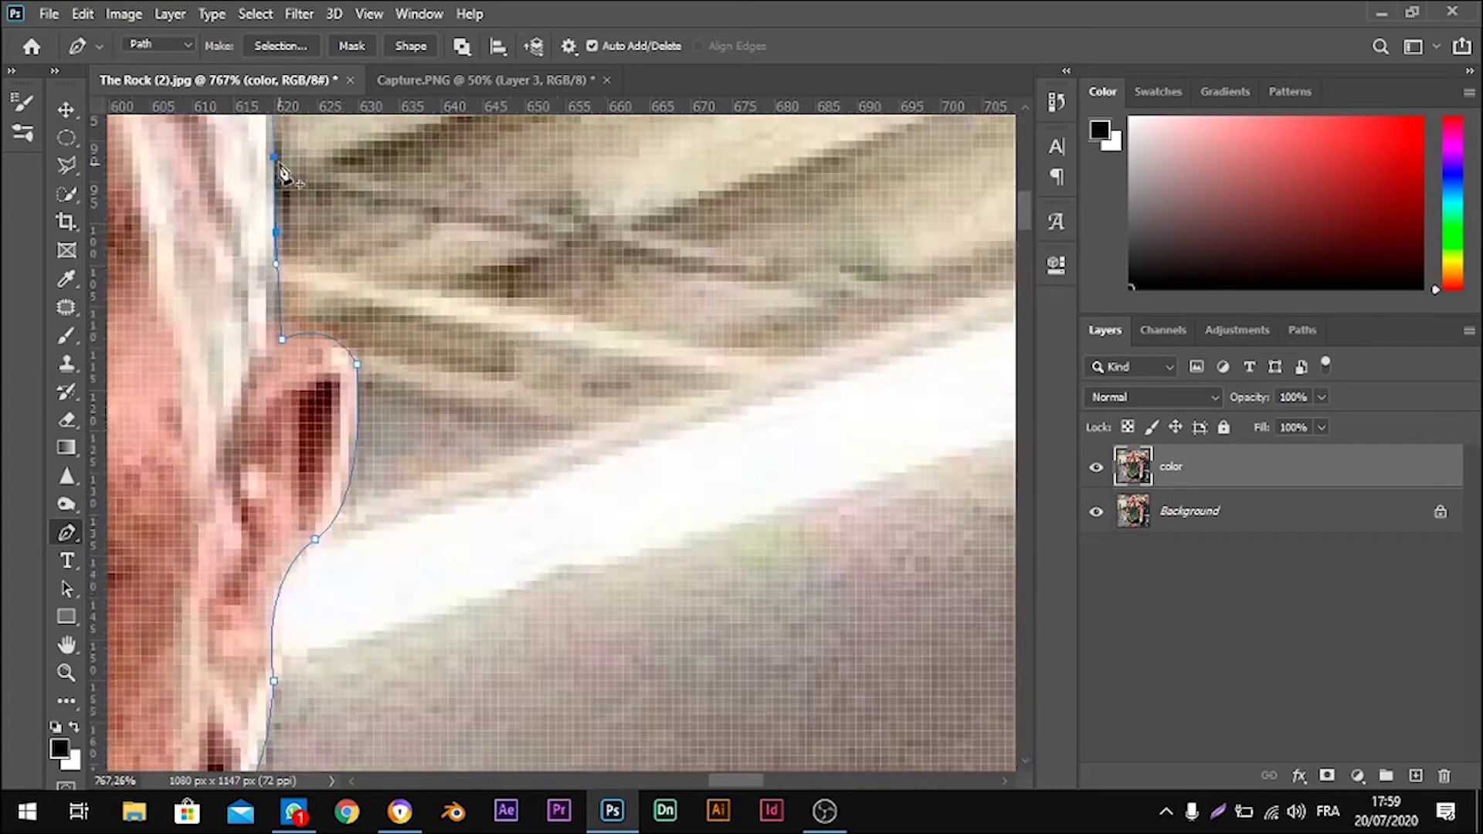
pyautogui.scroll(-3, 282, 174)
pyautogui.click(520, 294)
pyautogui.scroll(1, 299, 291)
# - Trace the path over the top of the head and down the left ear, cheek and jaw to the neck
pyautogui.moveTo(287, 465); pyautogui.dragTo(164, 628)
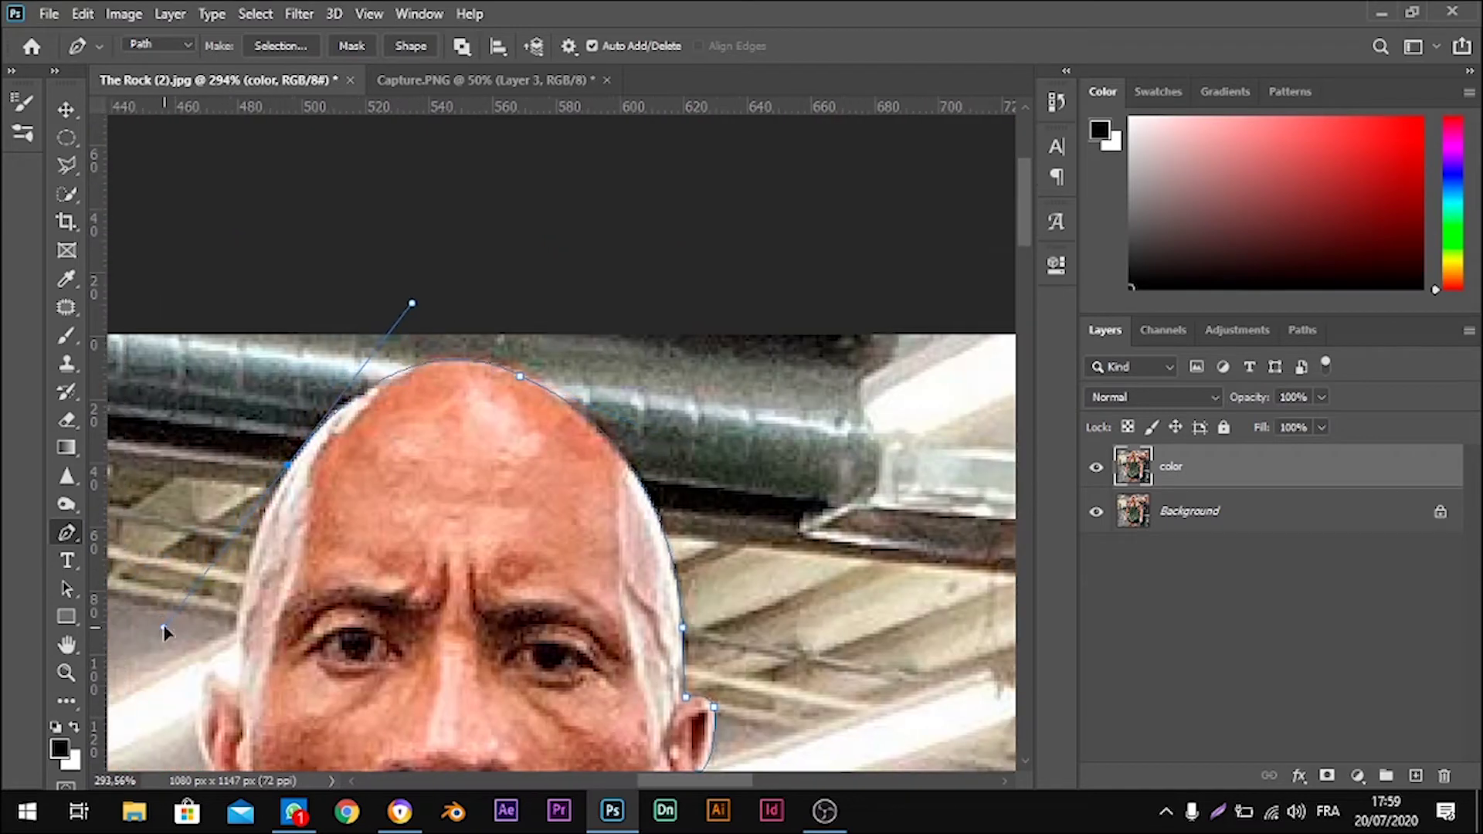
pyautogui.scroll(-2, 291, 473)
pyautogui.click(238, 529)
pyautogui.moveTo(199, 544)
pyautogui.mouseDown()
pyautogui.moveTo(202, 599)
pyautogui.moveTo(272, 666)
pyautogui.mouseUp()
pyautogui.scroll(-1, 212, 622)
pyautogui.click(208, 543)
pyautogui.click(240, 618)
pyautogui.scroll(-2, 243, 618)
pyautogui.click(265, 520)
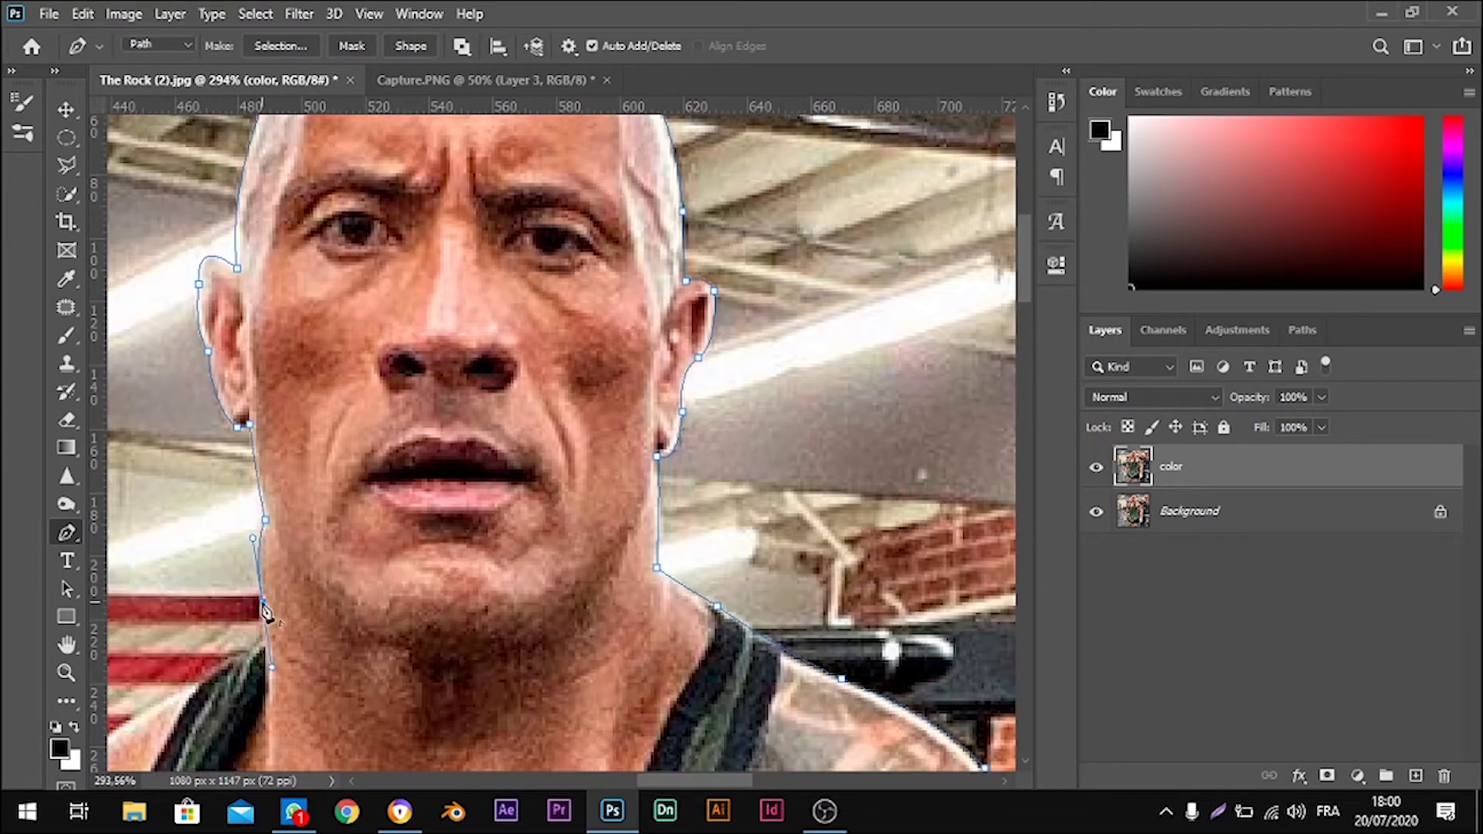
pyautogui.scroll(-2, 265, 611)
pyautogui.hscroll(-3, 281, 596)
# - Curve the path along the left shoulder and down the upper arm
pyautogui.click(465, 462)
pyautogui.moveTo(352, 548); pyautogui.dragTo(341, 530)
pyautogui.hscroll(-3, 342, 530)
pyautogui.moveTo(483, 513); pyautogui.dragTo(479, 537)
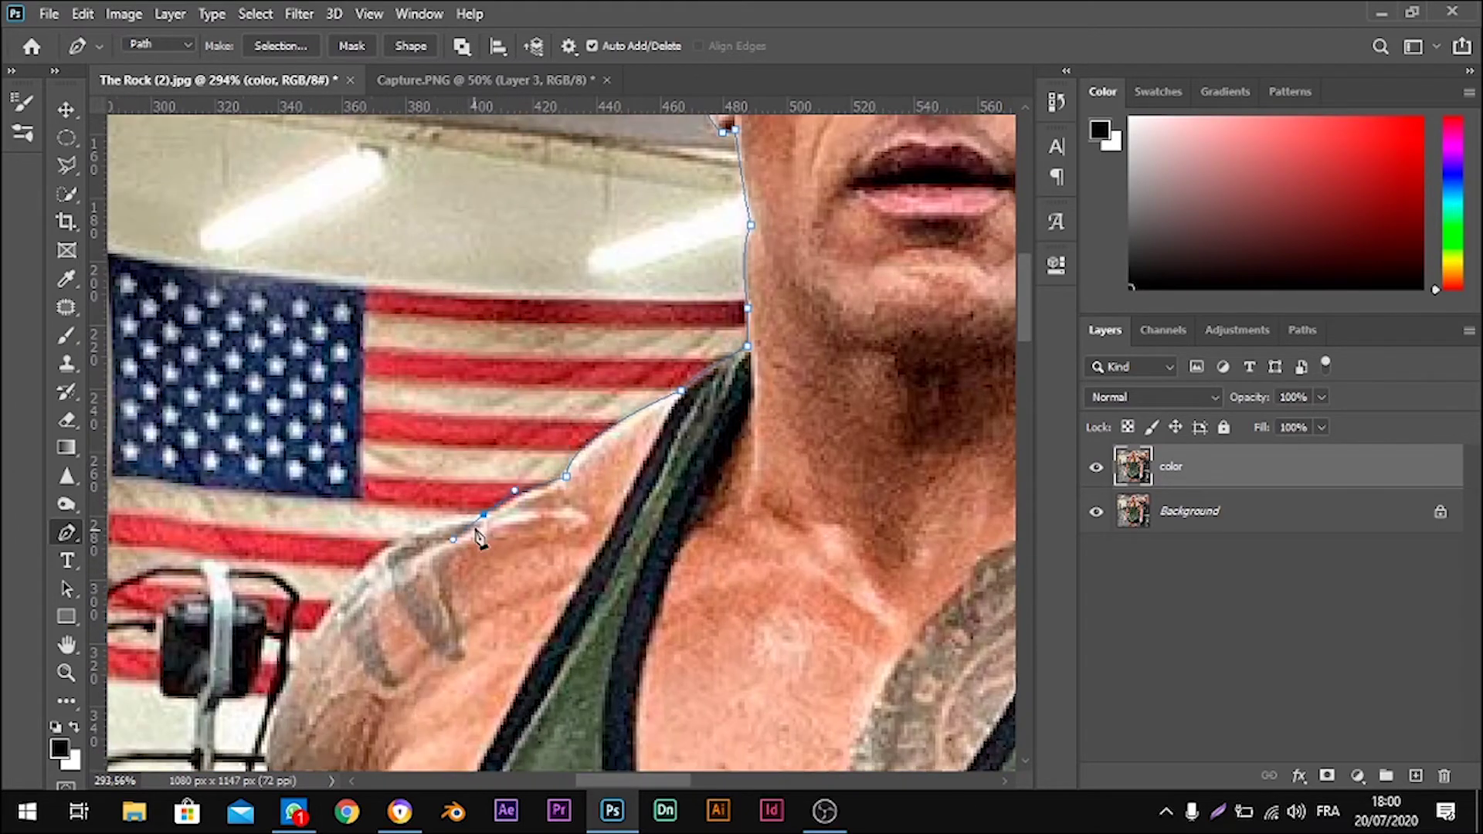
pyautogui.click(335, 602)
pyautogui.scroll(-4, 342, 606)
pyautogui.hscroll(-1, 341, 606)
pyautogui.click(352, 481)
pyautogui.moveTo(360, 572); pyautogui.dragTo(362, 595)
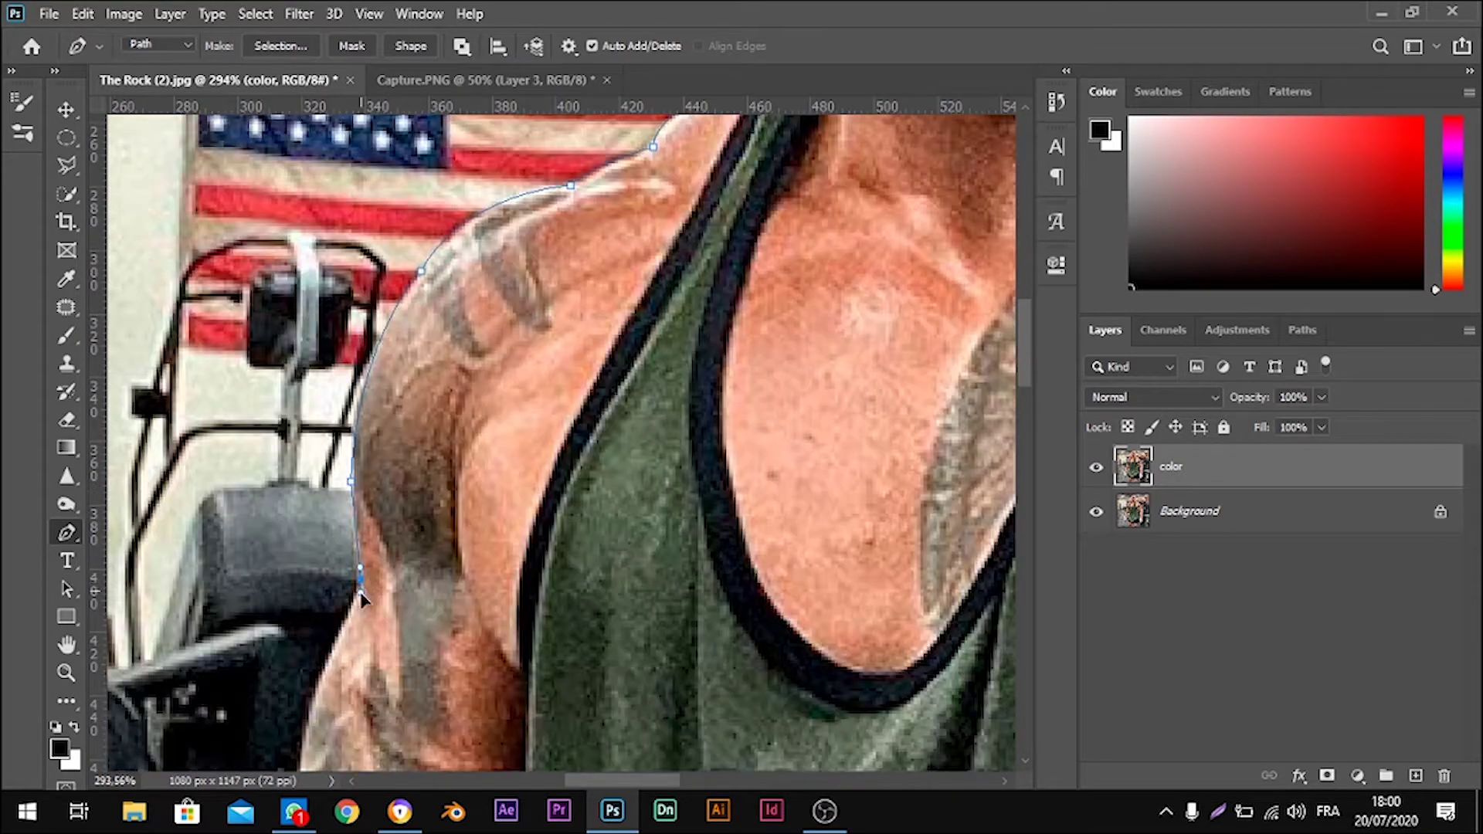
pyautogui.scroll(-5, 360, 595)
pyautogui.hscroll(-5, 361, 595)
# - Extend the path down the forearm's outer edge toward the hand
pyautogui.click(638, 333)
pyautogui.moveTo(600, 440); pyautogui.dragTo(577, 563)
pyautogui.scroll(-1, 569, 596)
pyautogui.hscroll(-1, 569, 596)
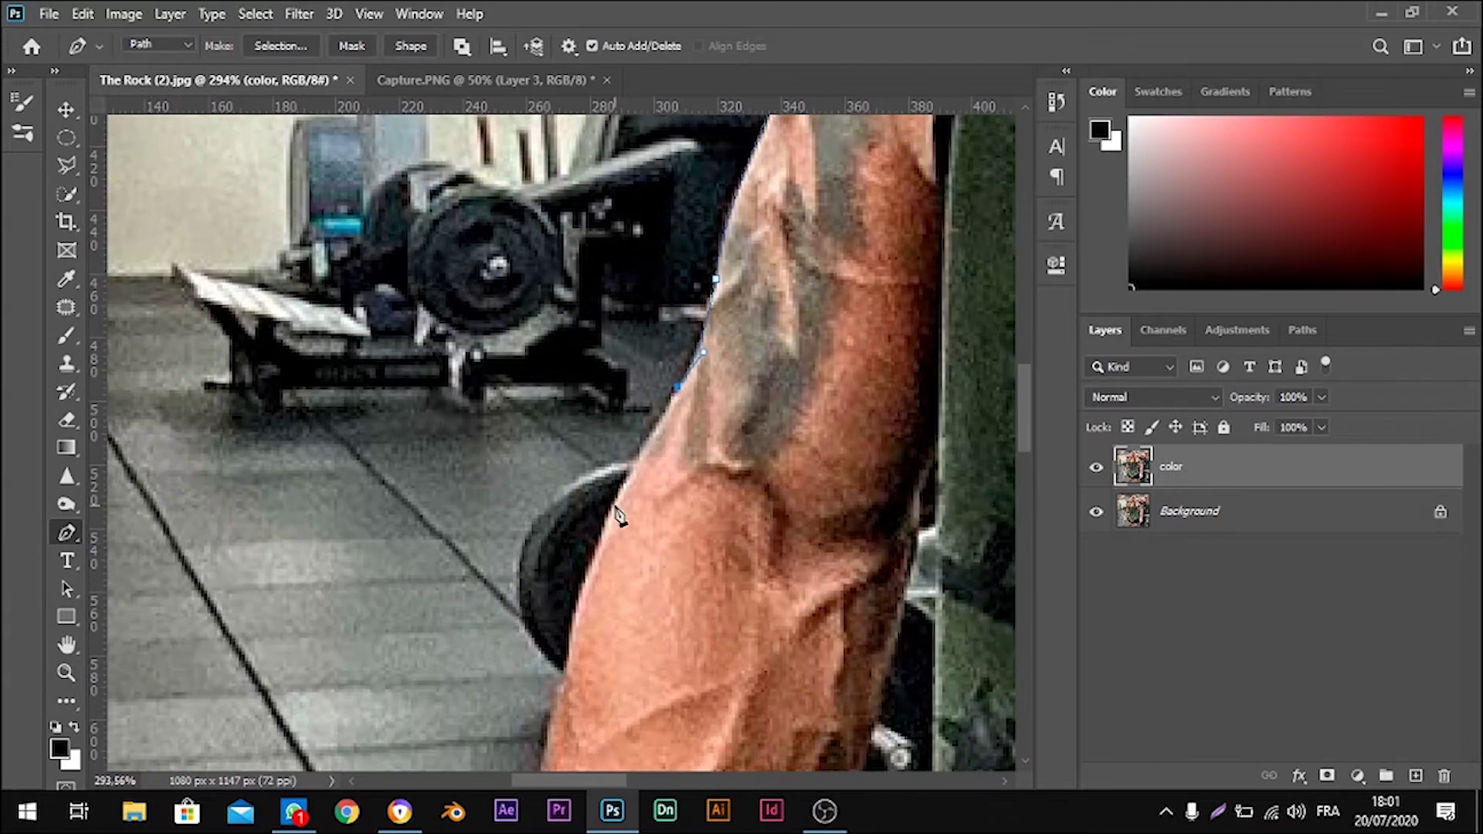
pyautogui.scroll(-2, 620, 516)
pyautogui.click(563, 553)
pyautogui.scroll(-4, 556, 623)
pyautogui.click(510, 577)
pyautogui.scroll(-2, 530, 639)
pyautogui.moveTo(478, 594)
pyautogui.mouseDown()
pyautogui.moveTo(474, 616)
pyautogui.moveTo(447, 611)
pyautogui.mouseUp()
pyautogui.scroll(-2, 474, 620)
pyautogui.scroll(-2, 444, 611)
pyautogui.click(408, 580)
pyautogui.scroll(-2, 433, 622)
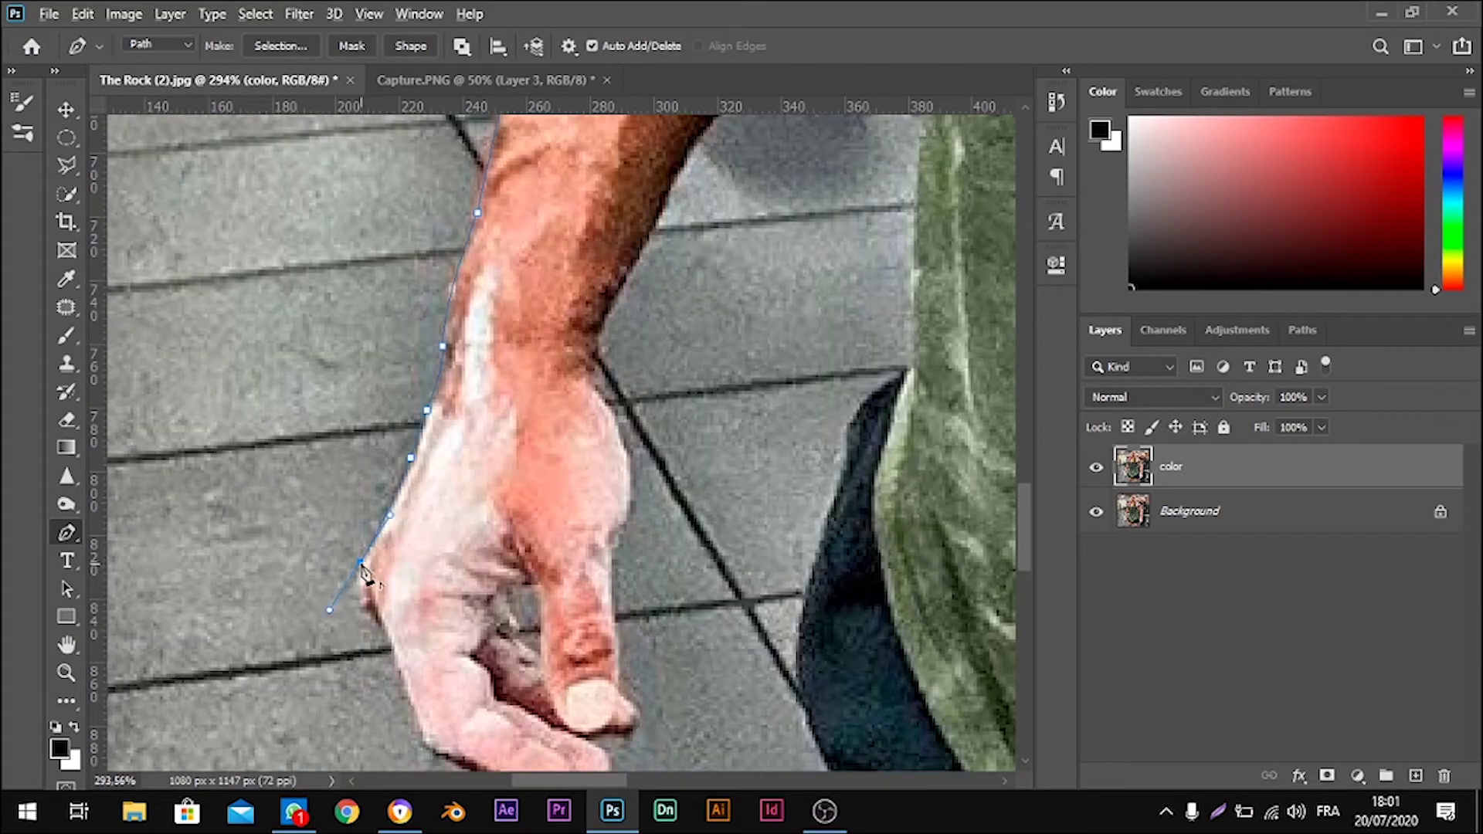
# - Trace the hand's edge around the fingers and fingertip
pyautogui.click(359, 509)
pyautogui.click(383, 576)
pyautogui.scroll(-2, 423, 613)
pyautogui.click(423, 586)
pyautogui.click(502, 639)
pyautogui.moveTo(568, 648); pyautogui.dragTo(576, 634)
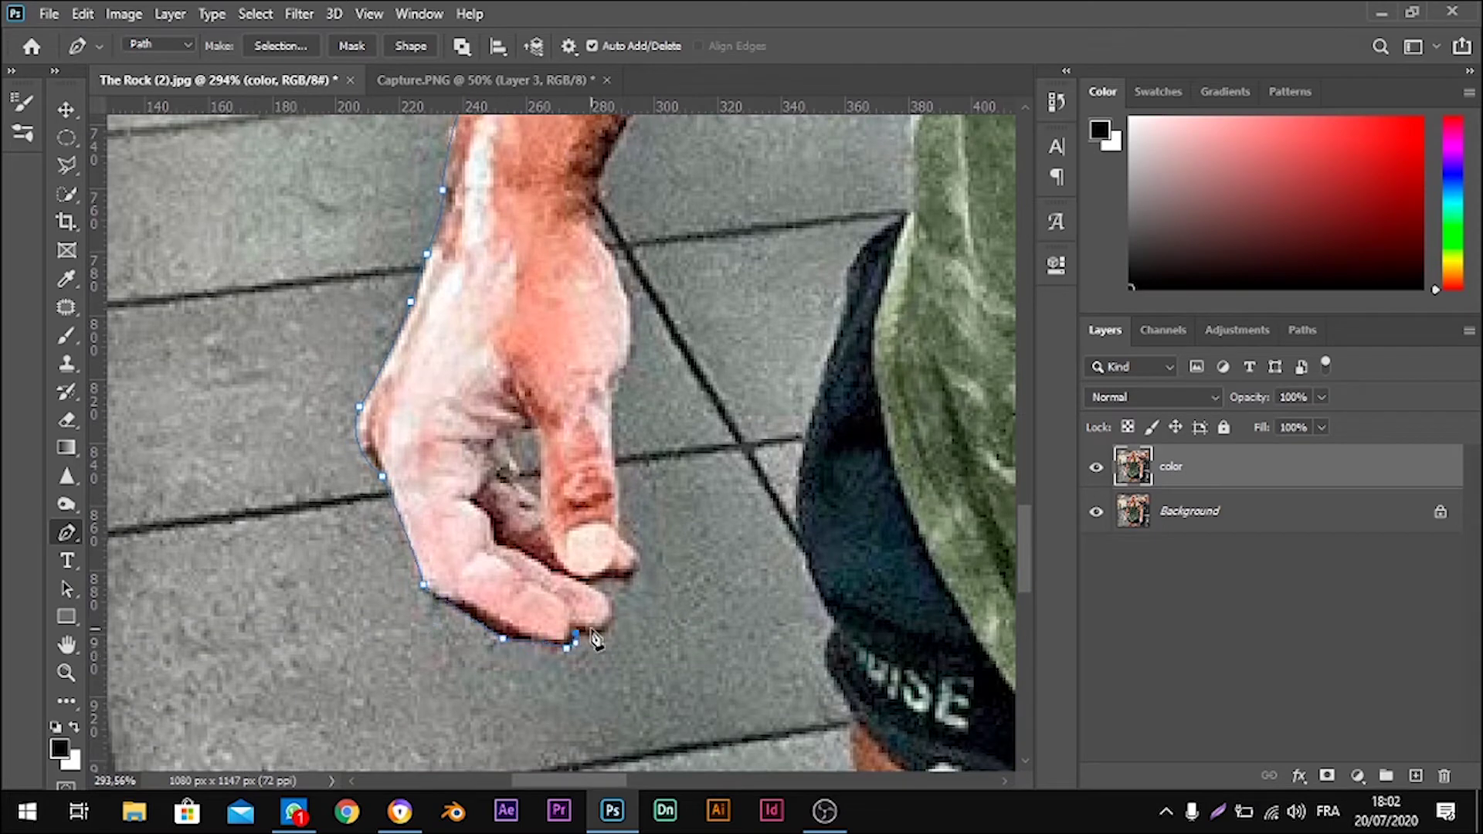
# - Trace back up the arm's inner edge and along the forearm's right edge
pyautogui.click(615, 394)
pyautogui.scroll(2, 618, 394)
pyautogui.click(588, 309)
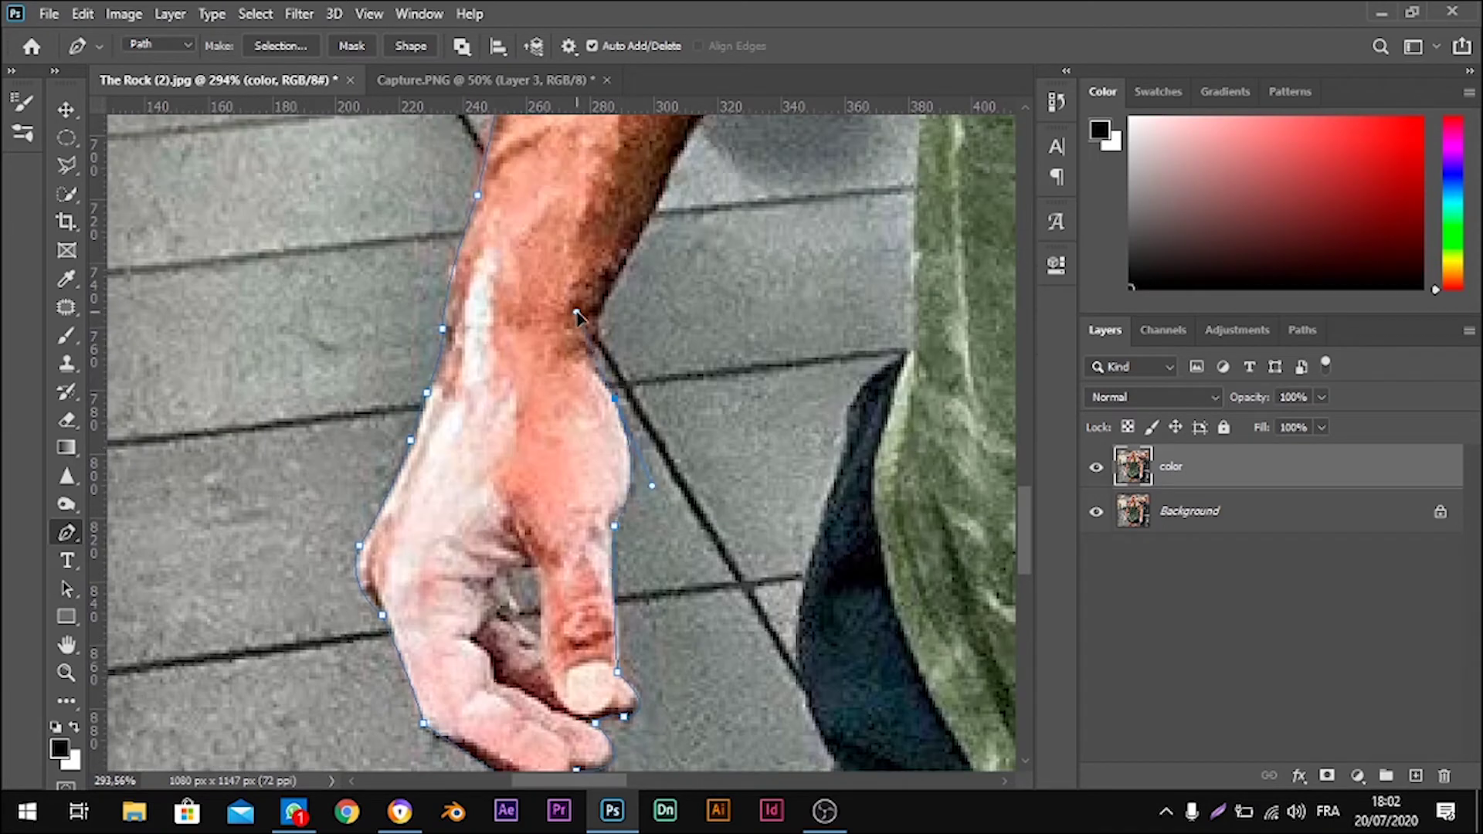
pyautogui.scroll(3, 612, 366)
pyautogui.scroll(3, 702, 330)
pyautogui.click(753, 246)
pyautogui.scroll(3, 753, 246)
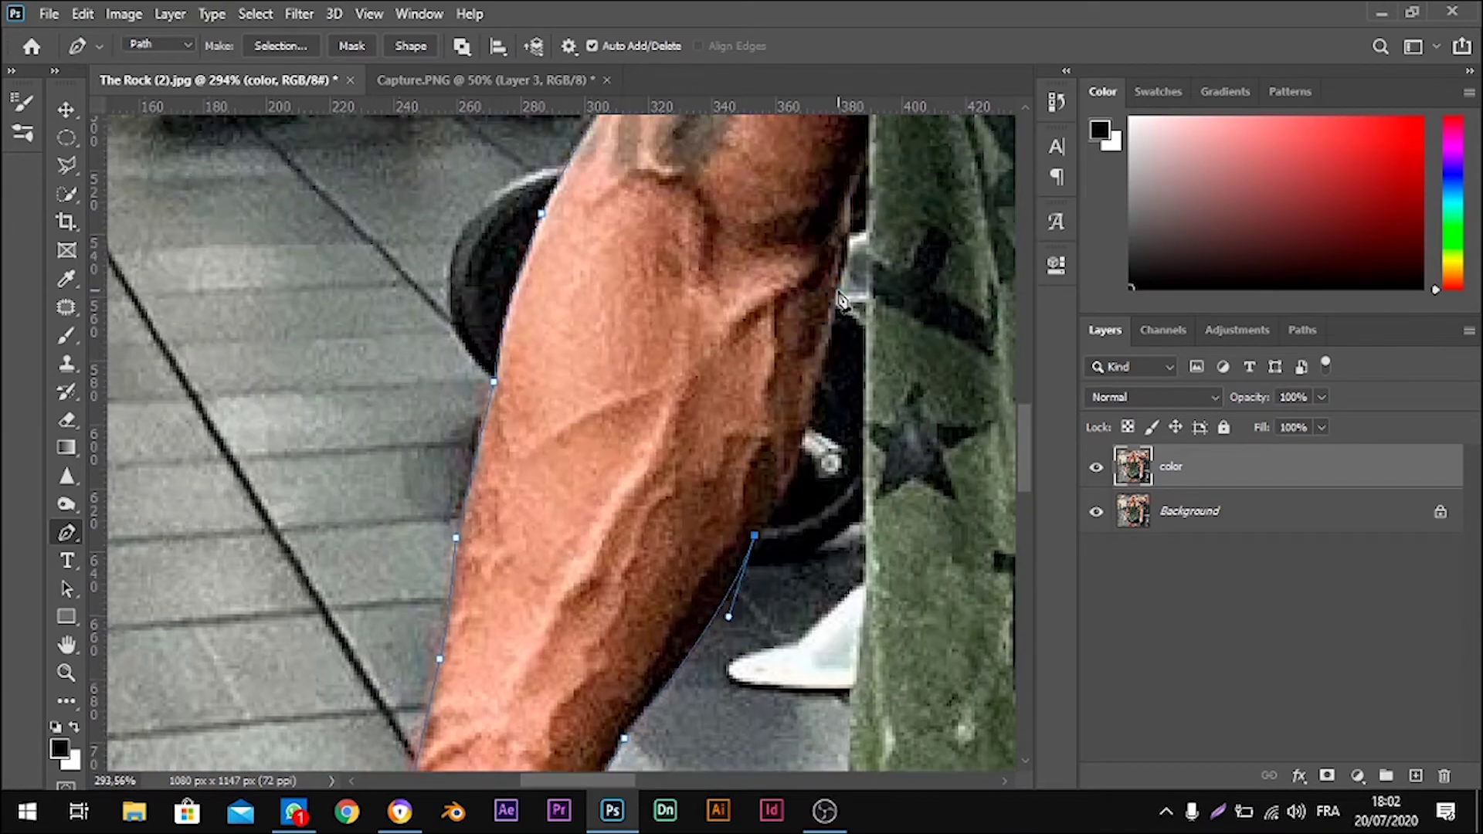
pyautogui.scroll(3, 811, 325)
pyautogui.moveTo(838, 347); pyautogui.dragTo(856, 301)
pyautogui.scroll(-3, 865, 533)
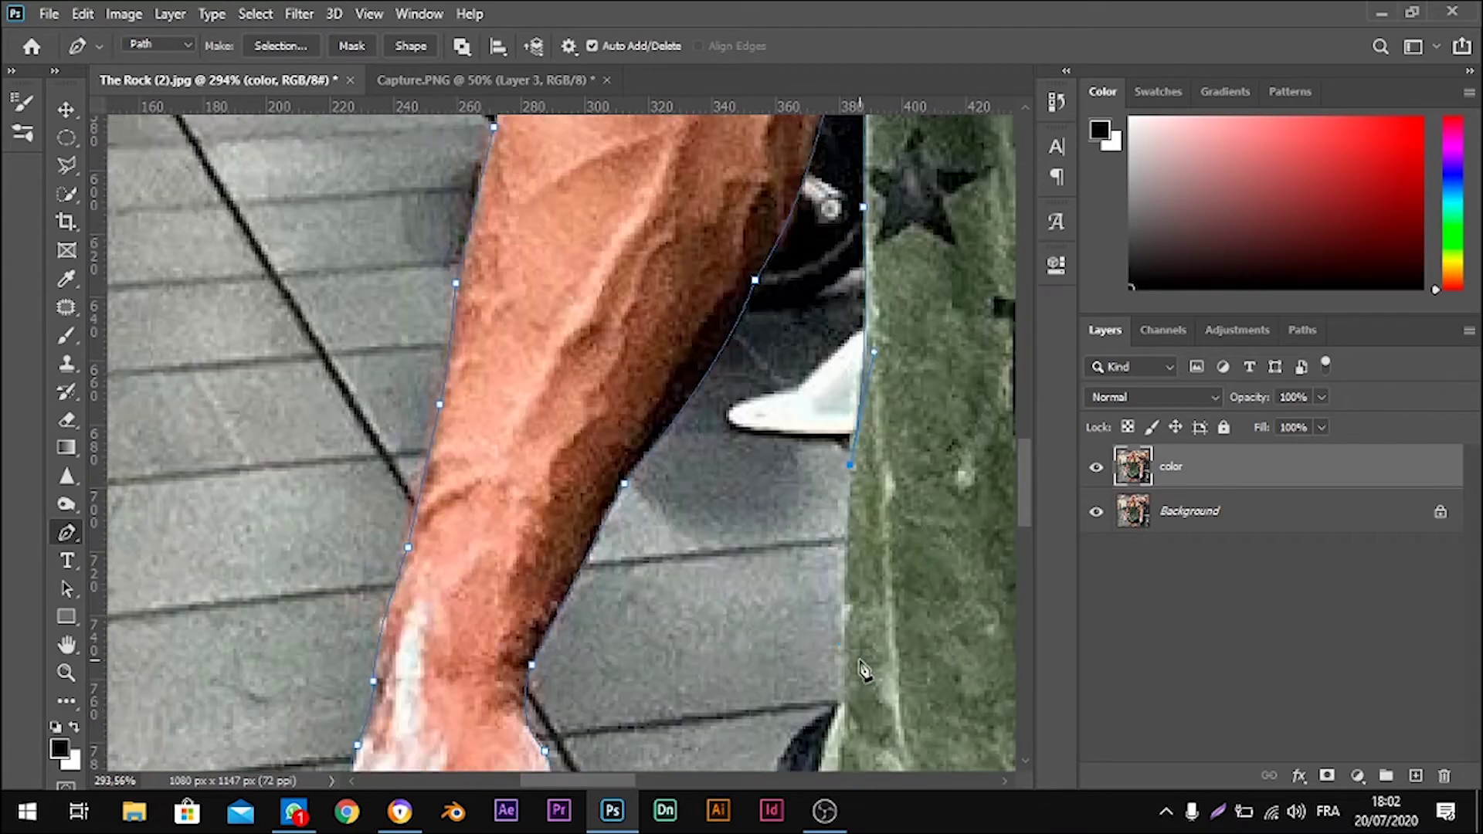
pyautogui.scroll(-3, 808, 580)
# - Outline around the hand, the dark shorts' edge, down the thigh and around the knee
pyautogui.click(739, 734)
pyautogui.scroll(-3, 741, 734)
pyautogui.scroll(-3, 742, 734)
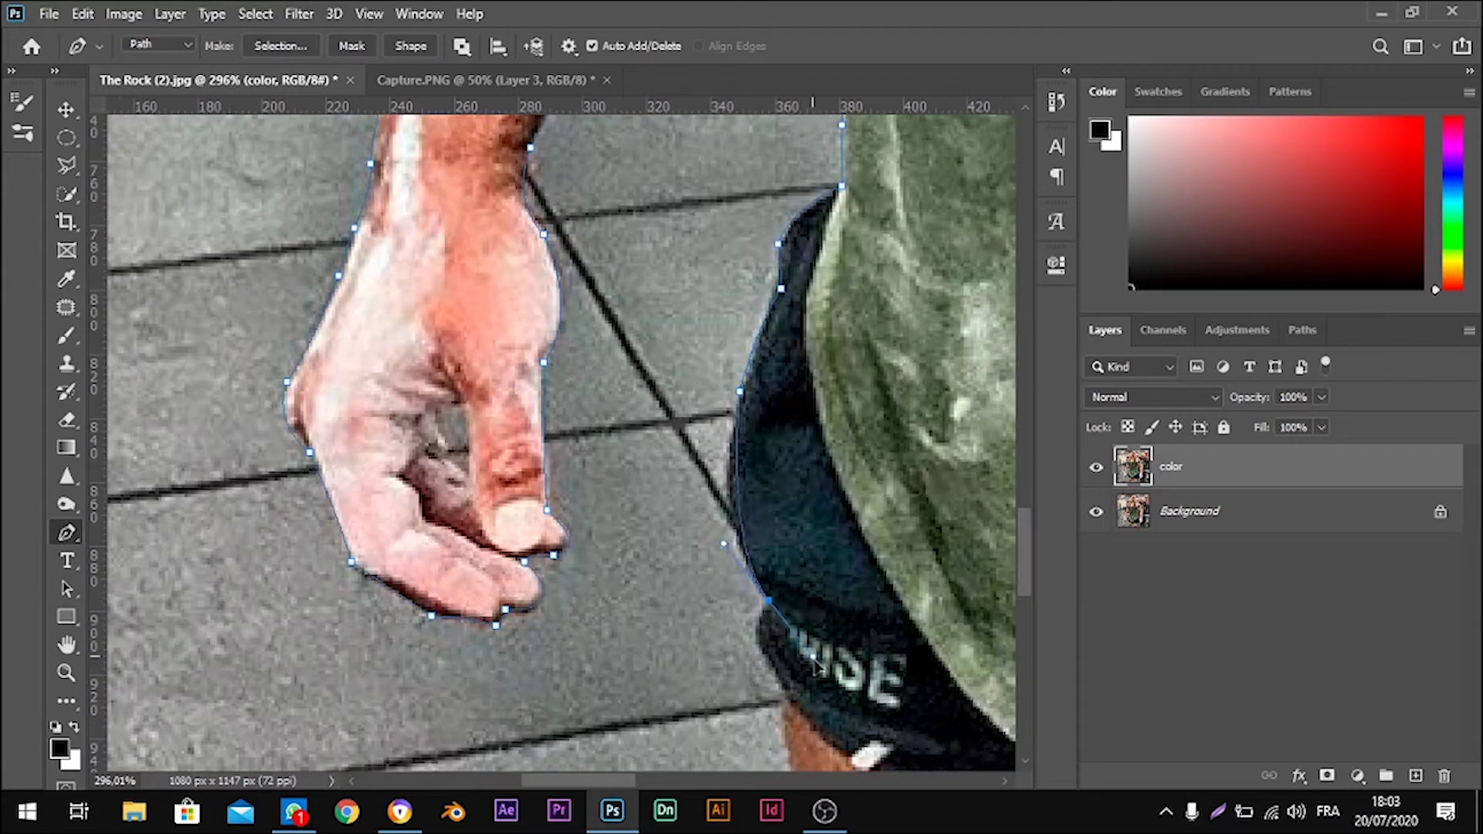
pyautogui.click(768, 564)
pyautogui.moveTo(786, 658); pyautogui.dragTo(806, 707)
pyautogui.scroll(-3, 805, 707)
pyautogui.scroll(-3, 849, 695)
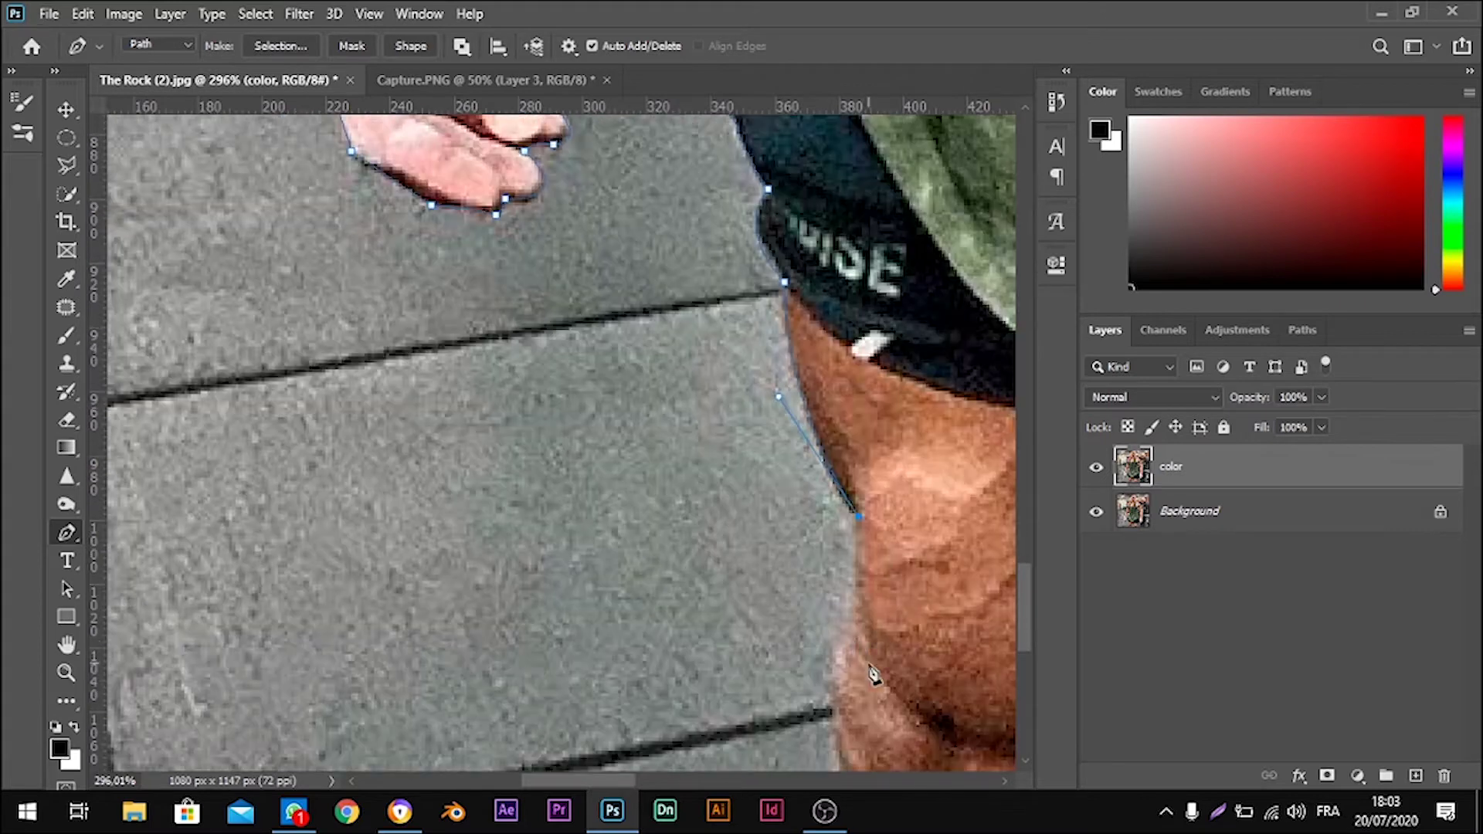
pyautogui.click(869, 680)
pyautogui.scroll(-3, 869, 680)
pyautogui.moveTo(871, 663); pyautogui.dragTo(869, 682)
pyautogui.hscroll(5, 871, 696)
pyautogui.click(858, 568)
pyautogui.click(853, 495)
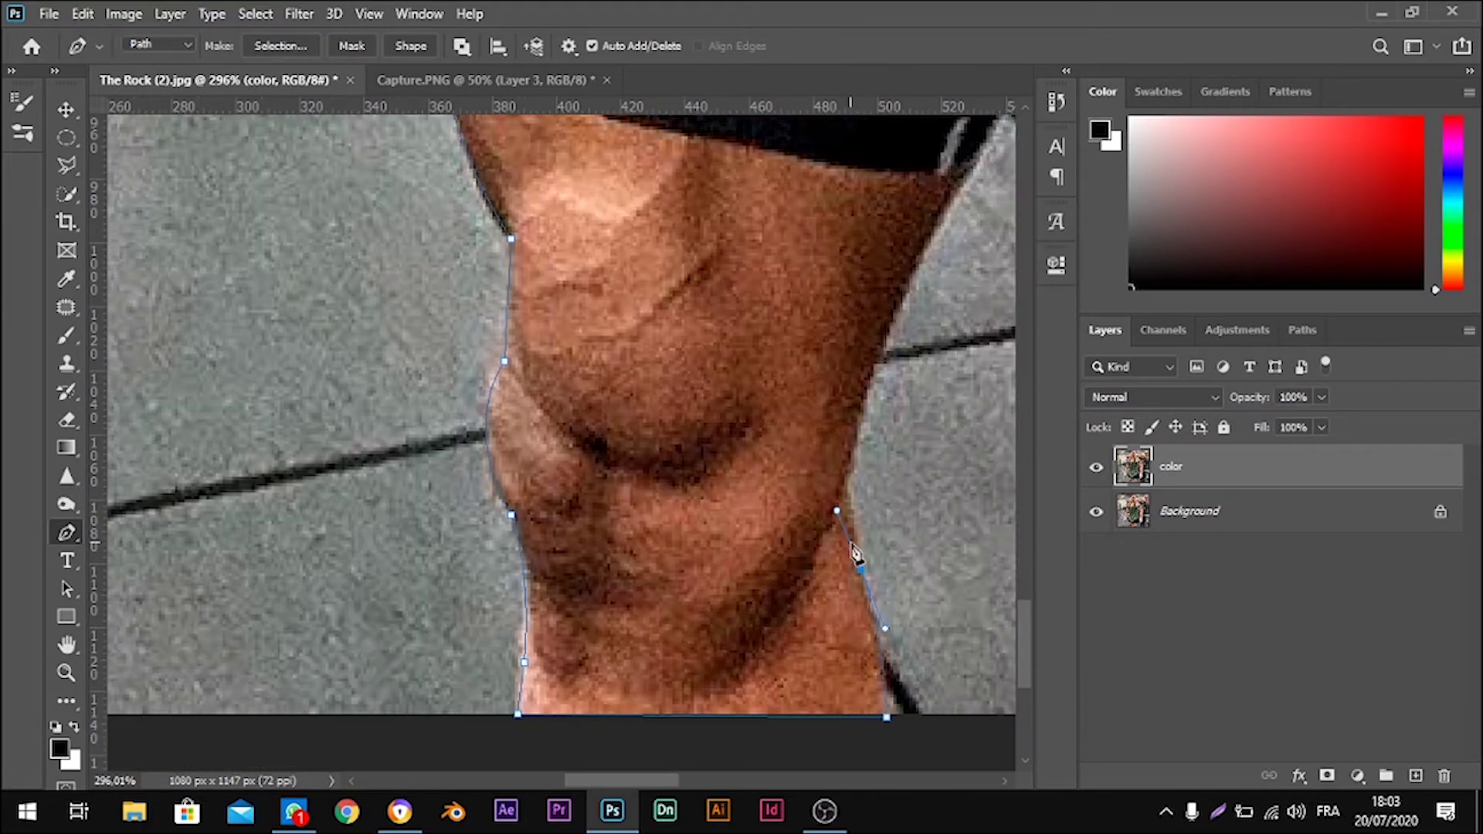
pyautogui.scroll(3, 850, 510)
# - Continue up the leg's right edge and trace around the grey gap between the legs
pyautogui.click(658, 527)
pyautogui.click(709, 444)
pyautogui.click(756, 357)
pyautogui.click(791, 282)
pyautogui.click(836, 310)
pyautogui.click(872, 394)
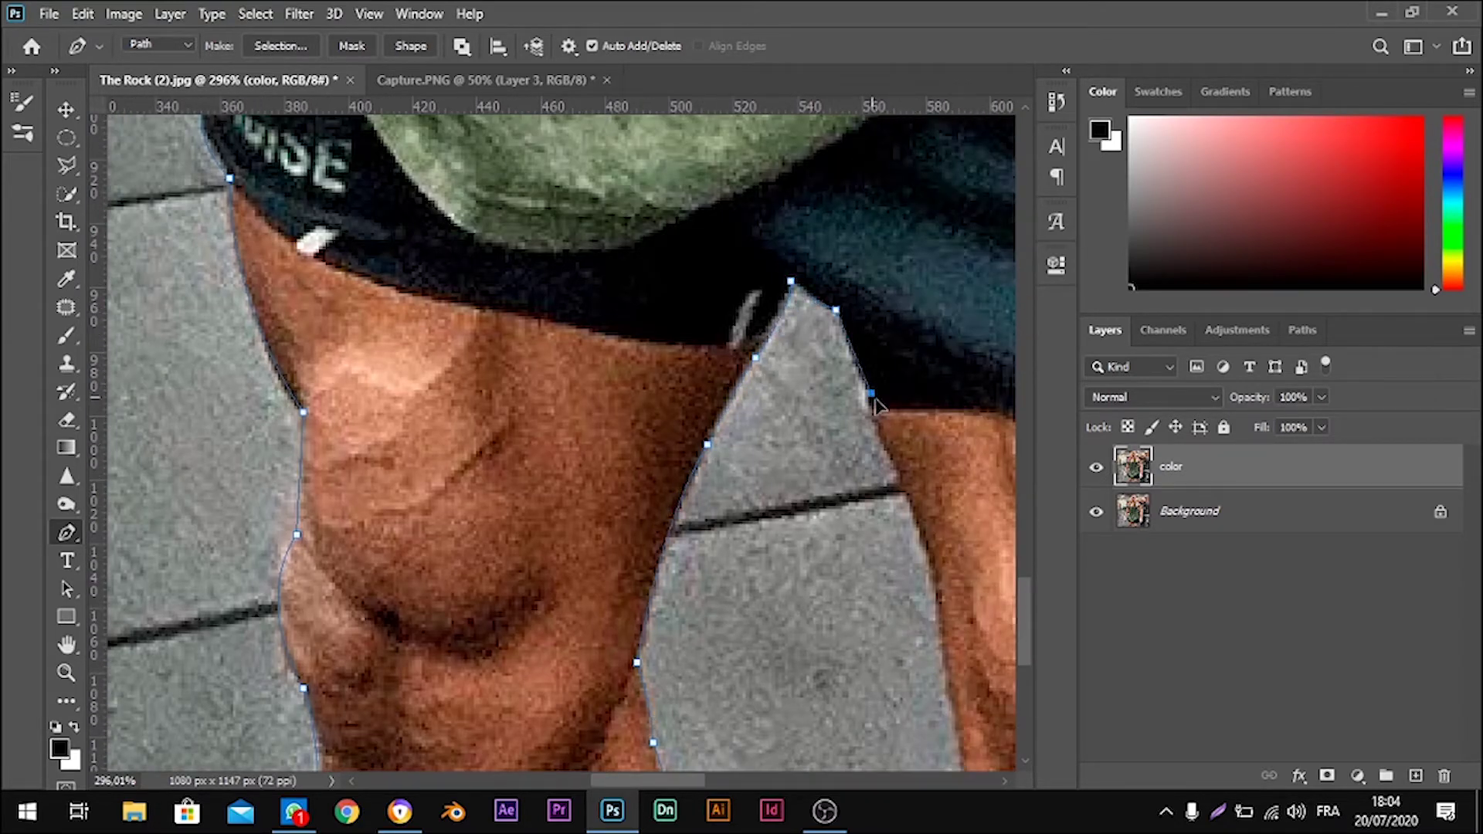
pyautogui.scroll(-3, 888, 448)
pyautogui.scroll(-3, 855, 450)
pyautogui.scroll(-3, 843, 530)
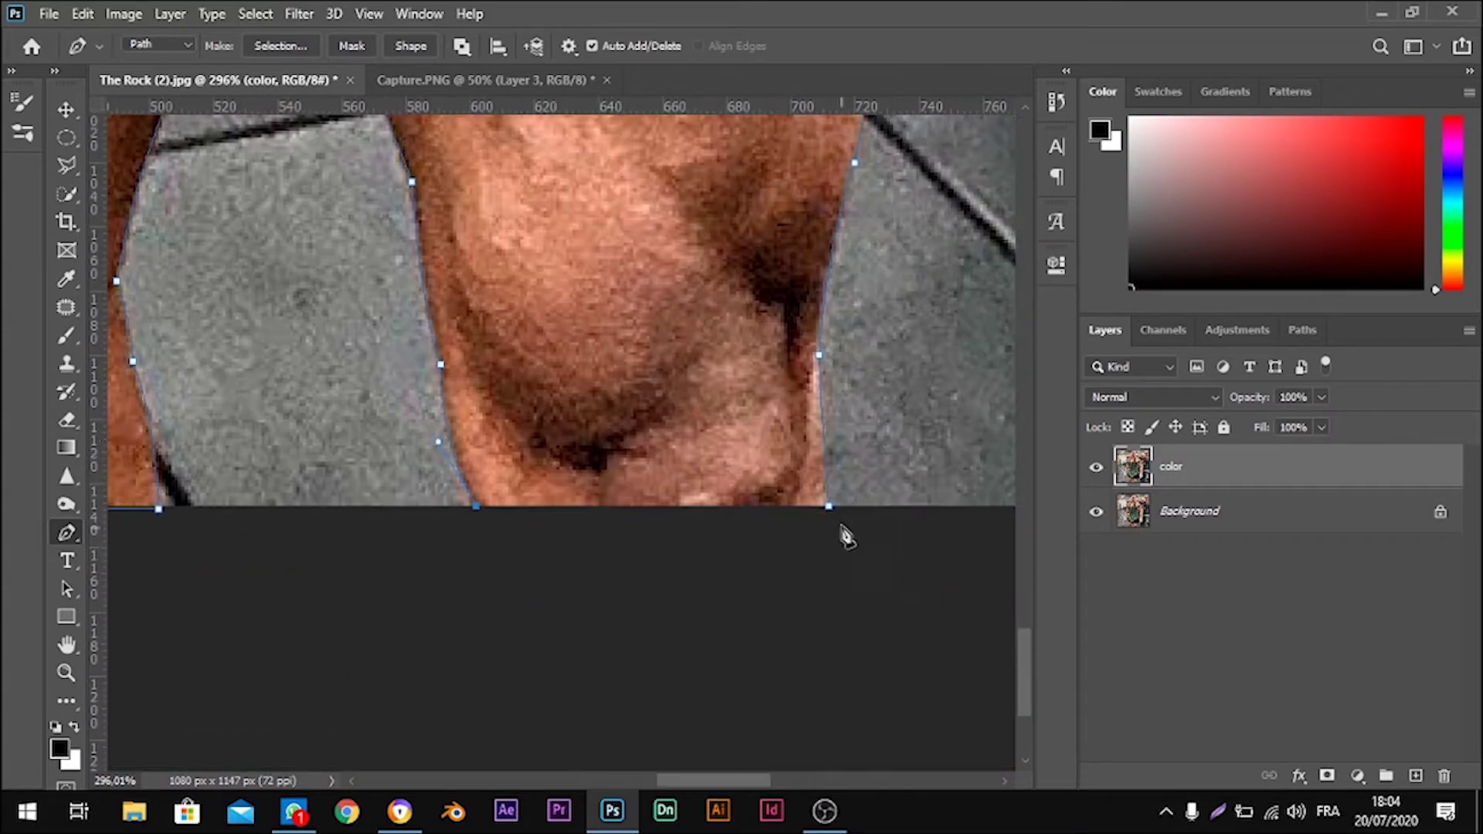
pyautogui.scroll(3, 870, 438)
pyautogui.scroll(2, 870, 438)
# - Trace the outline around the lower and left edges of the dark gap
pyautogui.click(667, 429)
pyautogui.click(806, 446)
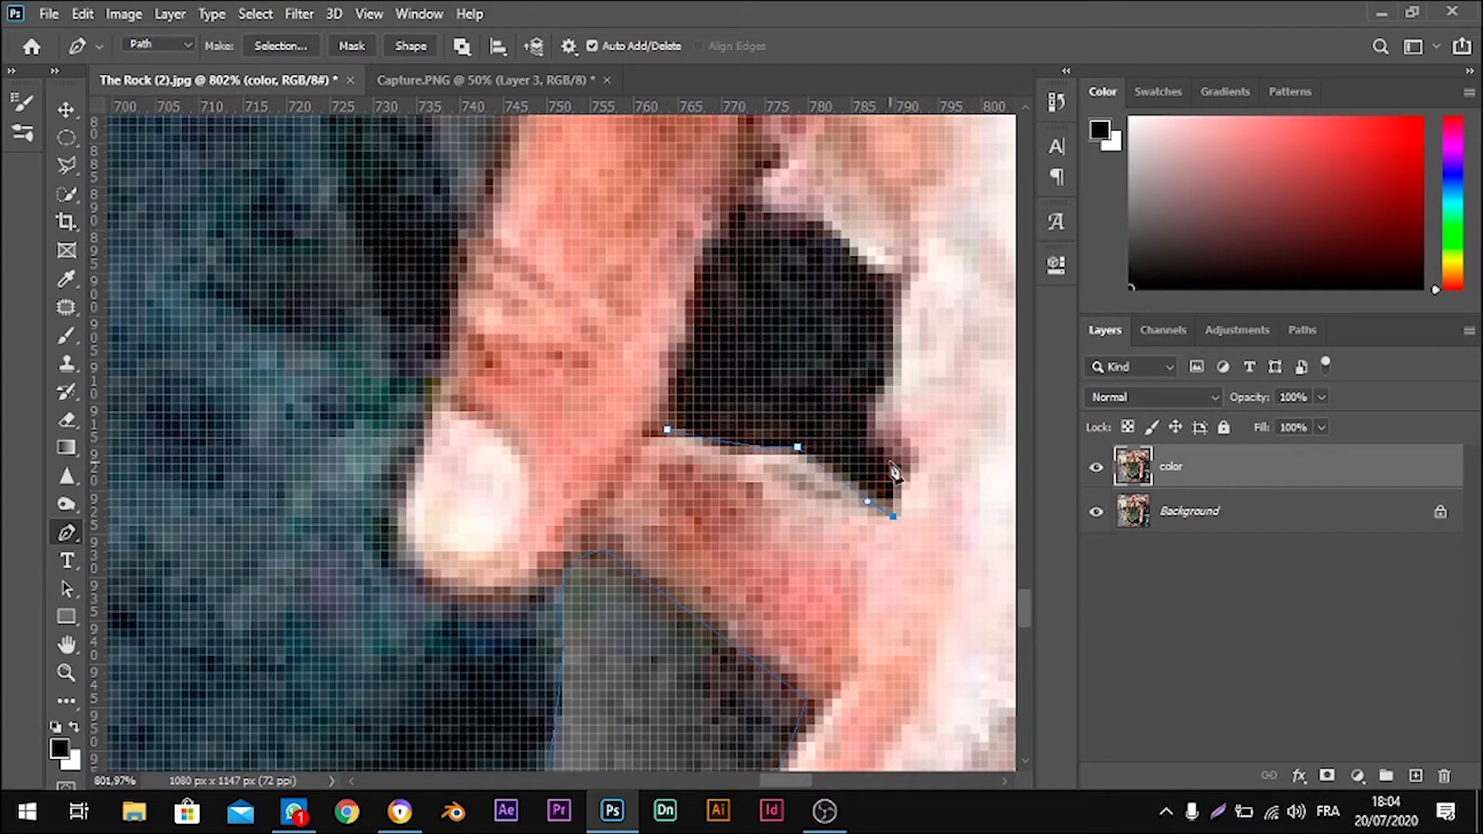
pyautogui.click(894, 307)
pyautogui.scroll(1, 850, 325)
pyautogui.click(758, 334)
pyautogui.click(707, 421)
pyautogui.click(681, 499)
pyautogui.scroll(2, 684, 510)
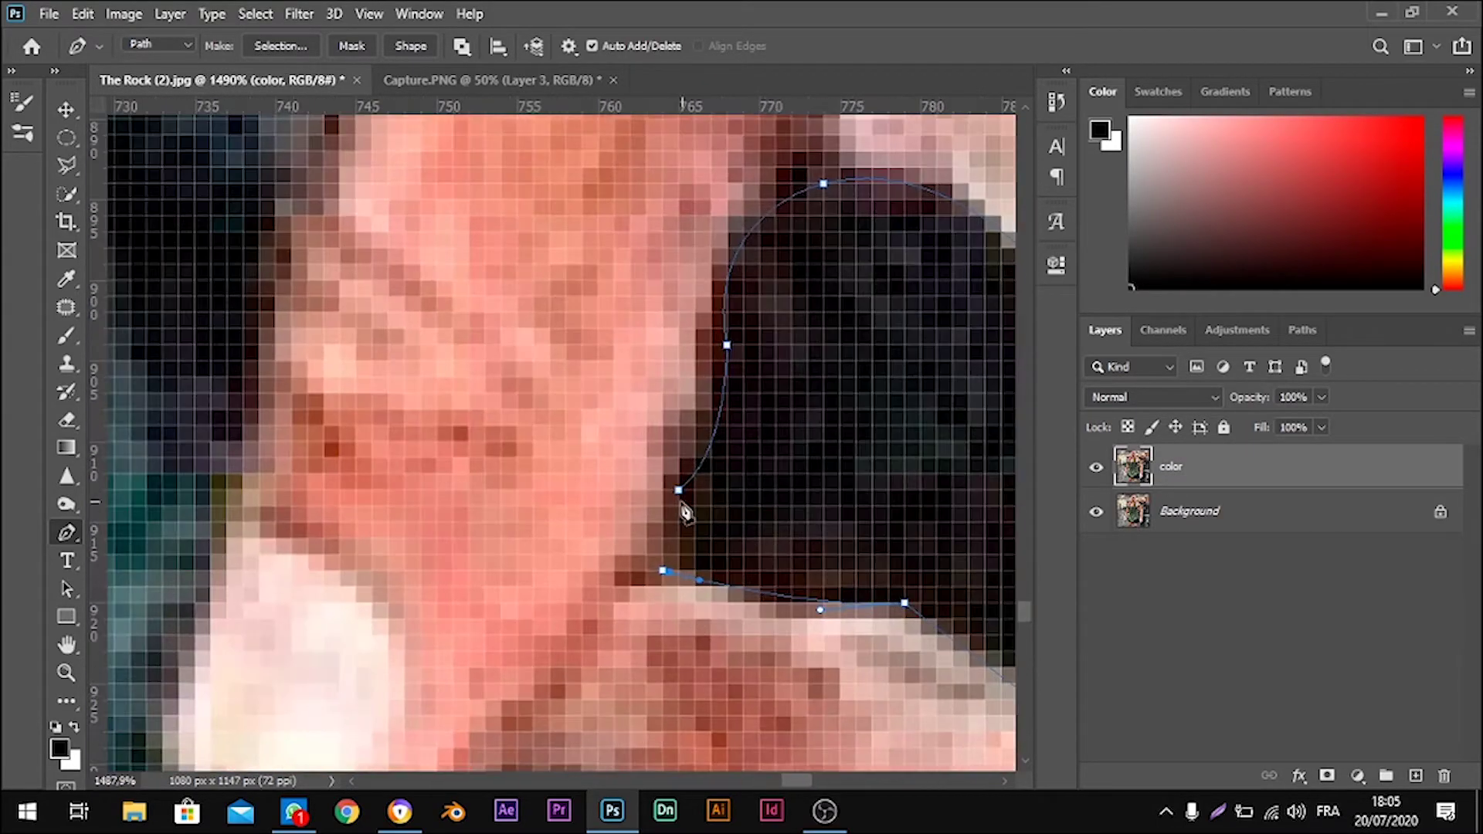
pyautogui.scroll(-10, 685, 512)
pyautogui.scroll(6, 840, 307)
# - Add anchors along the shorts' edge and up the green top's right side
pyautogui.click(831, 300)
pyautogui.scroll(5, 694, 392)
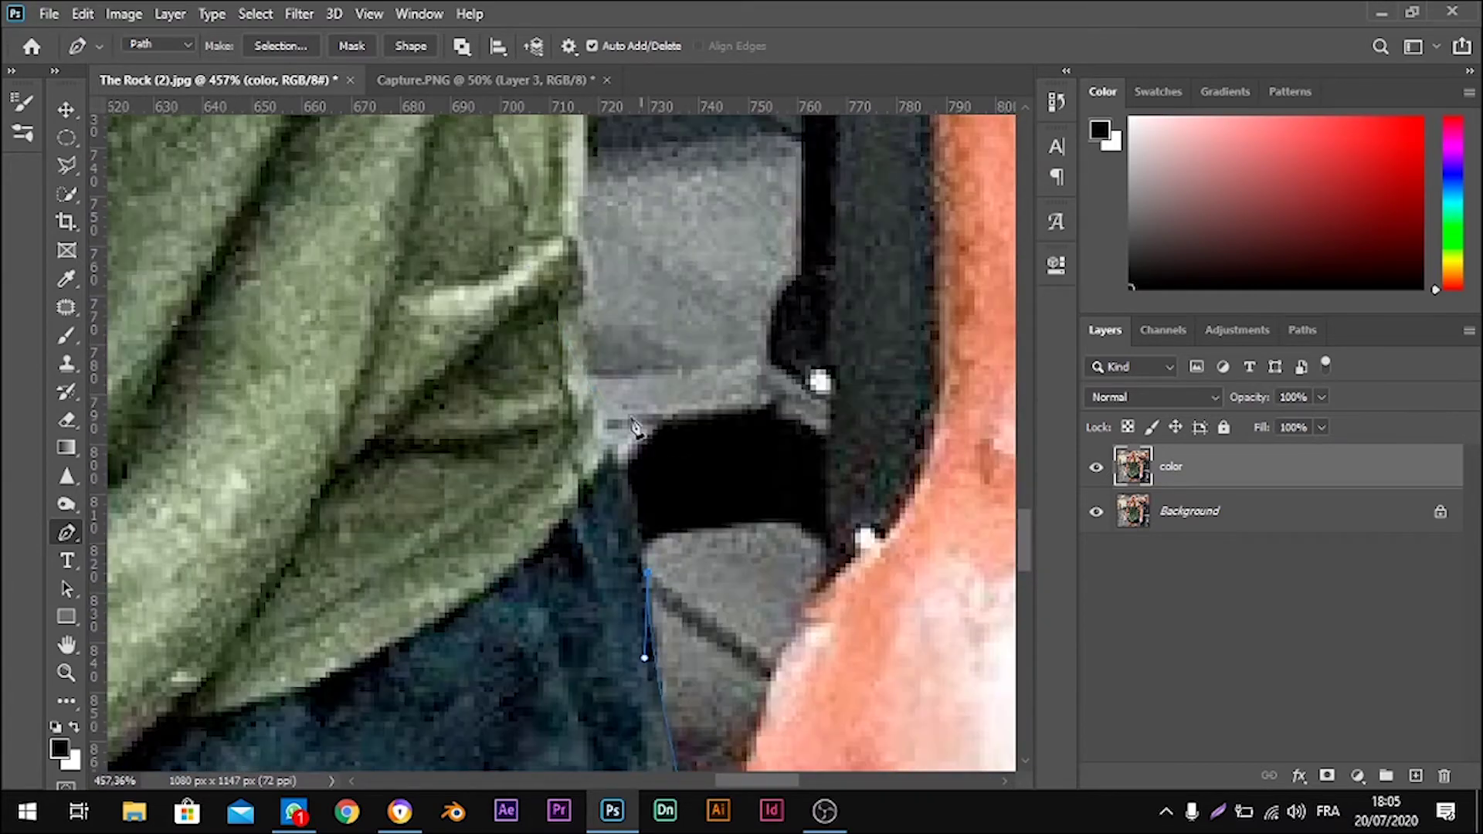
pyautogui.click(641, 552)
pyautogui.scroll(1, 596, 414)
pyautogui.scroll(3, 537, 398)
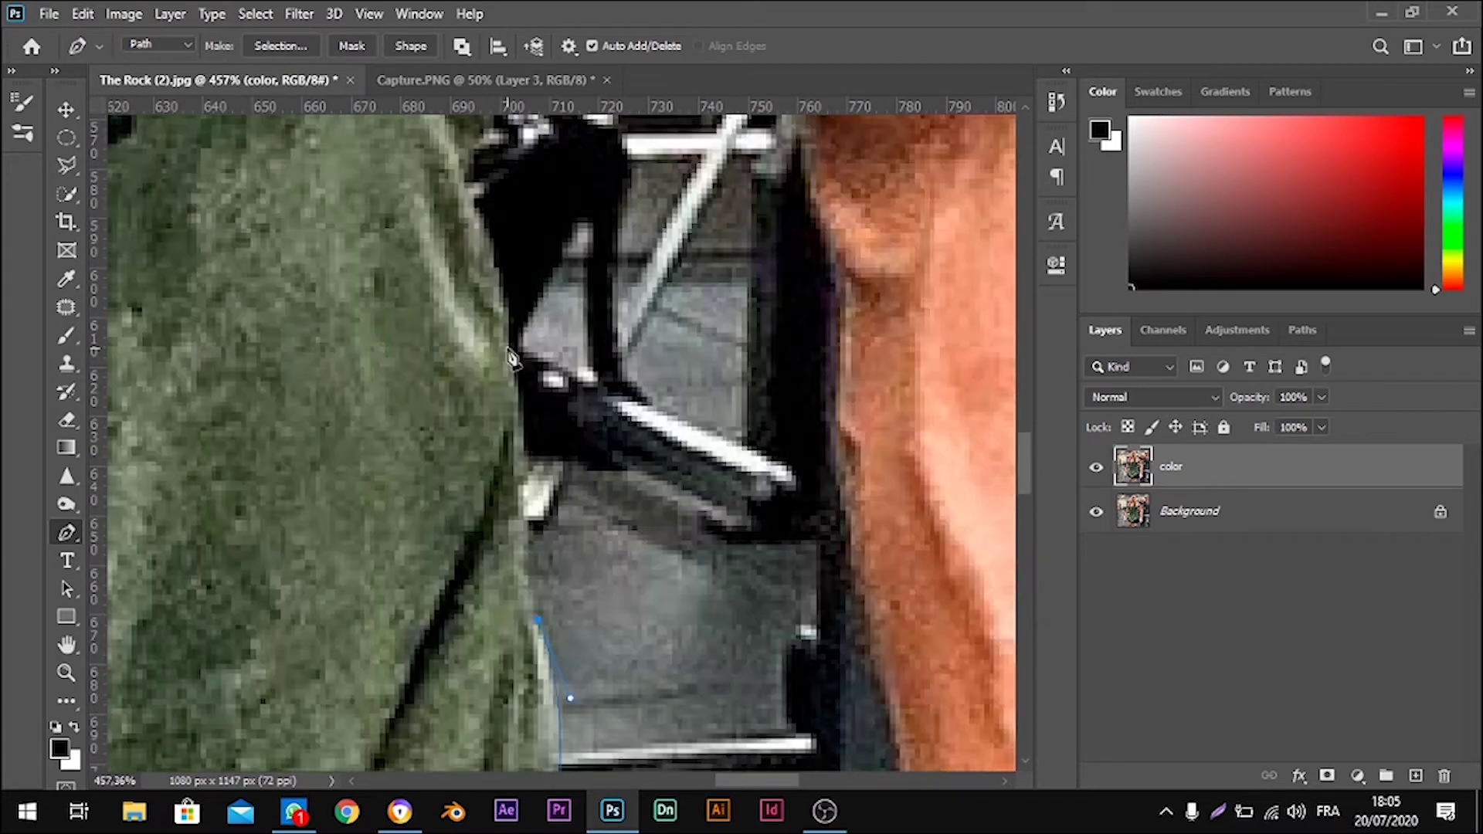
pyautogui.click(529, 456)
pyautogui.click(509, 356)
pyautogui.scroll(3, 498, 320)
pyautogui.click(469, 386)
pyautogui.moveTo(479, 238); pyautogui.dragTo(454, 214)
pyautogui.scroll(5, 610, 324)
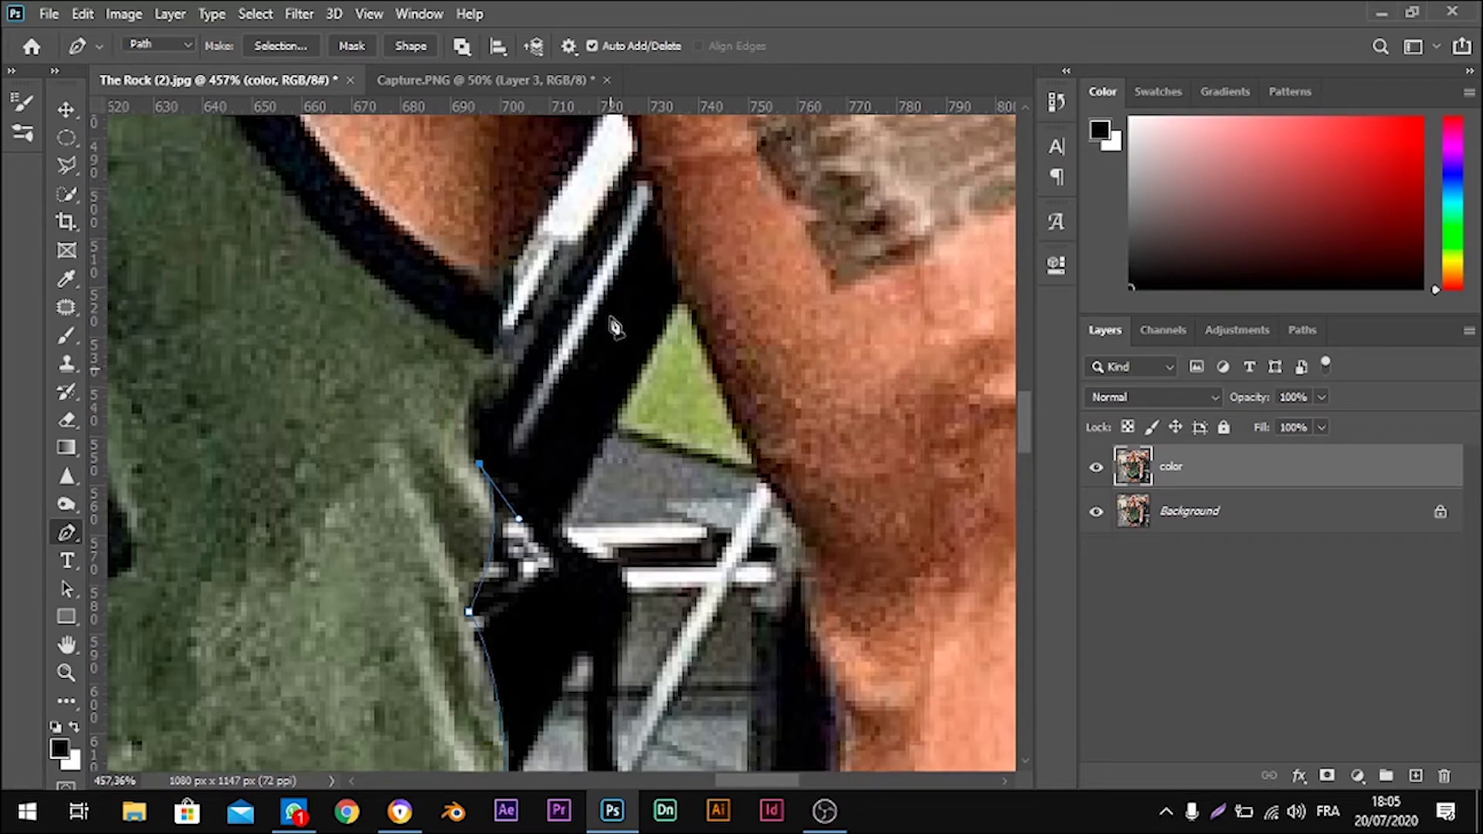
# - Trace around the gap between arm and body and down the arm's inner edge
pyautogui.click(498, 422)
pyautogui.click(513, 348)
pyautogui.scroll(2, 649, 370)
pyautogui.click(607, 280)
pyautogui.moveTo(643, 339); pyautogui.dragTo(649, 371)
pyautogui.scroll(-3, 649, 371)
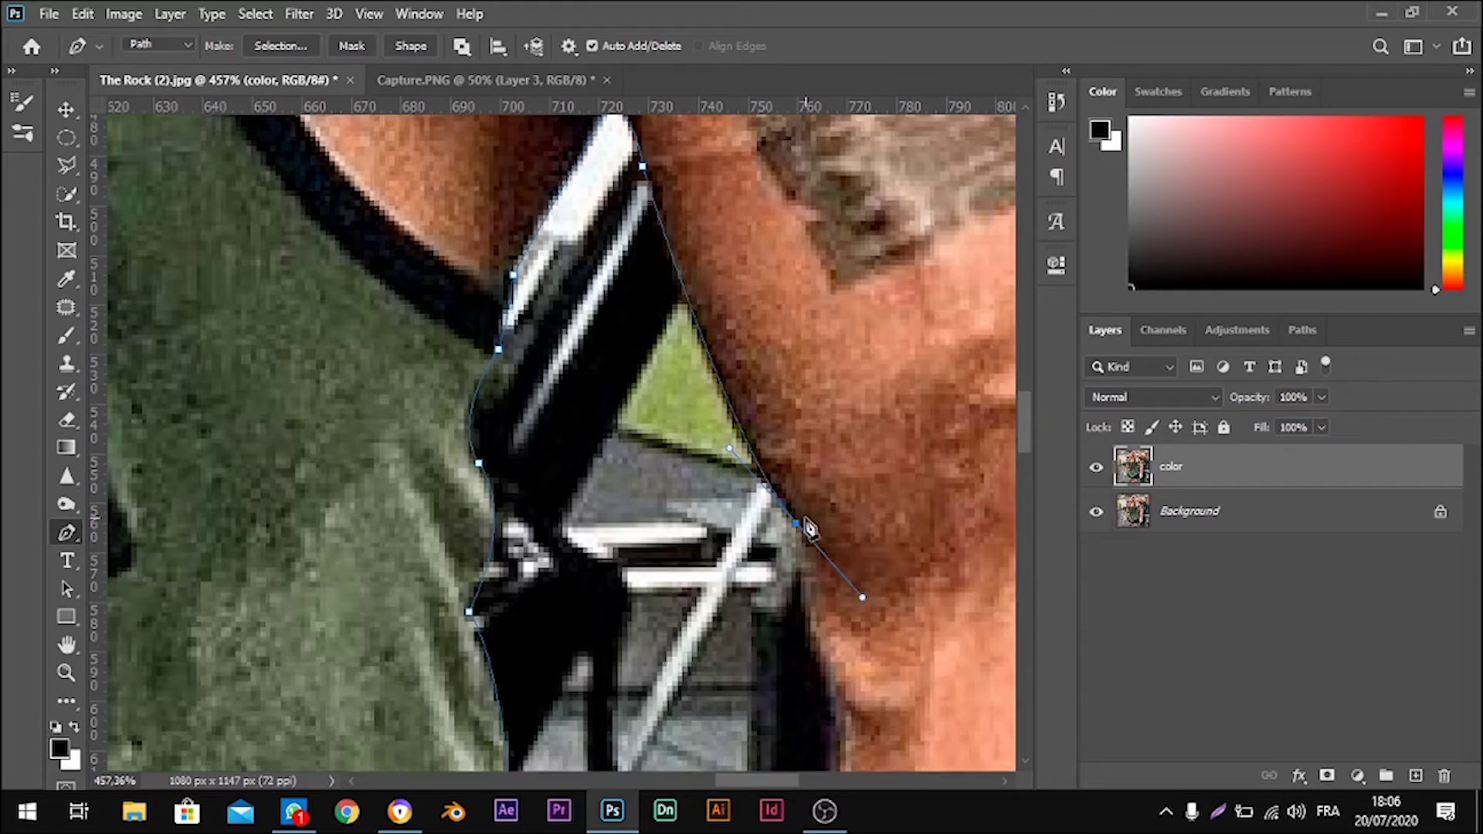
pyautogui.click(805, 530)
pyautogui.scroll(-3, 901, 679)
pyautogui.scroll(2, 809, 454)
pyautogui.click(807, 450)
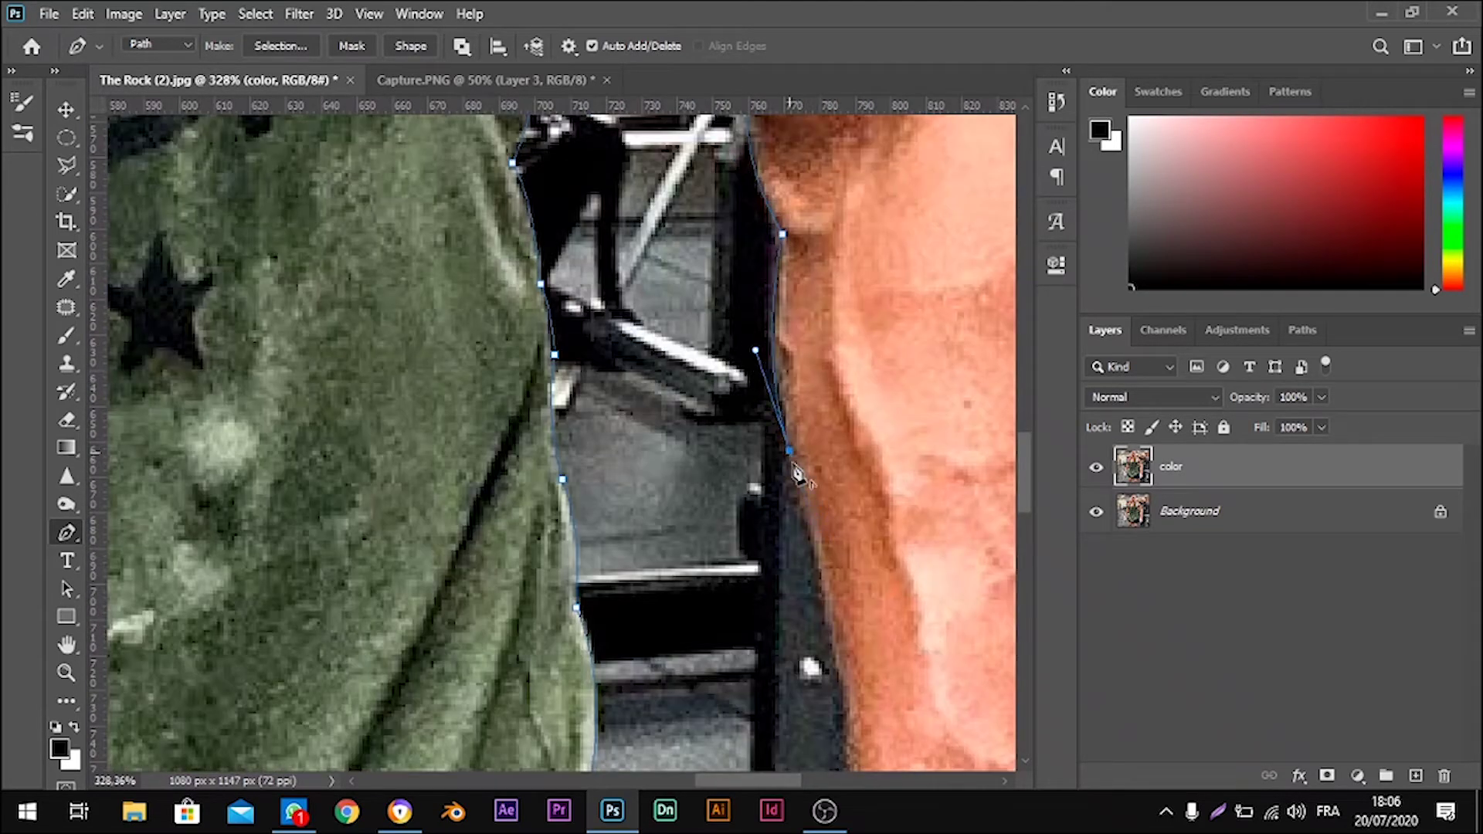
# - Continue the outline down to the hand, curving around the gap in the hand
pyautogui.scroll(-3, 811, 479)
pyautogui.click(846, 572)
pyautogui.scroll(-3, 734, 680)
pyautogui.scroll(-2, 677, 768)
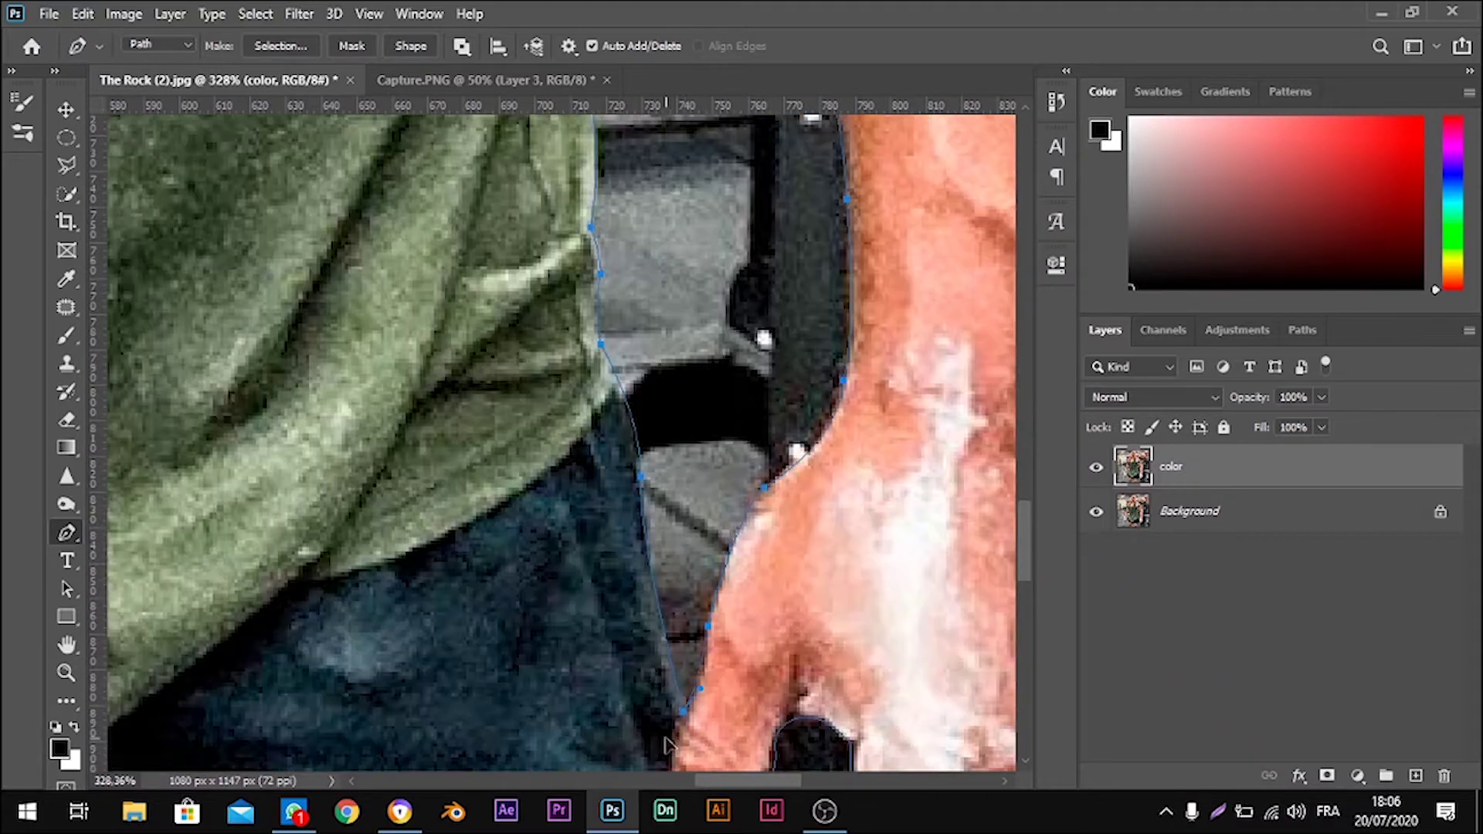
pyautogui.scroll(-4, 677, 767)
pyautogui.scroll(10, 494, 456)
pyautogui.moveTo(495, 455); pyautogui.dragTo(456, 446)
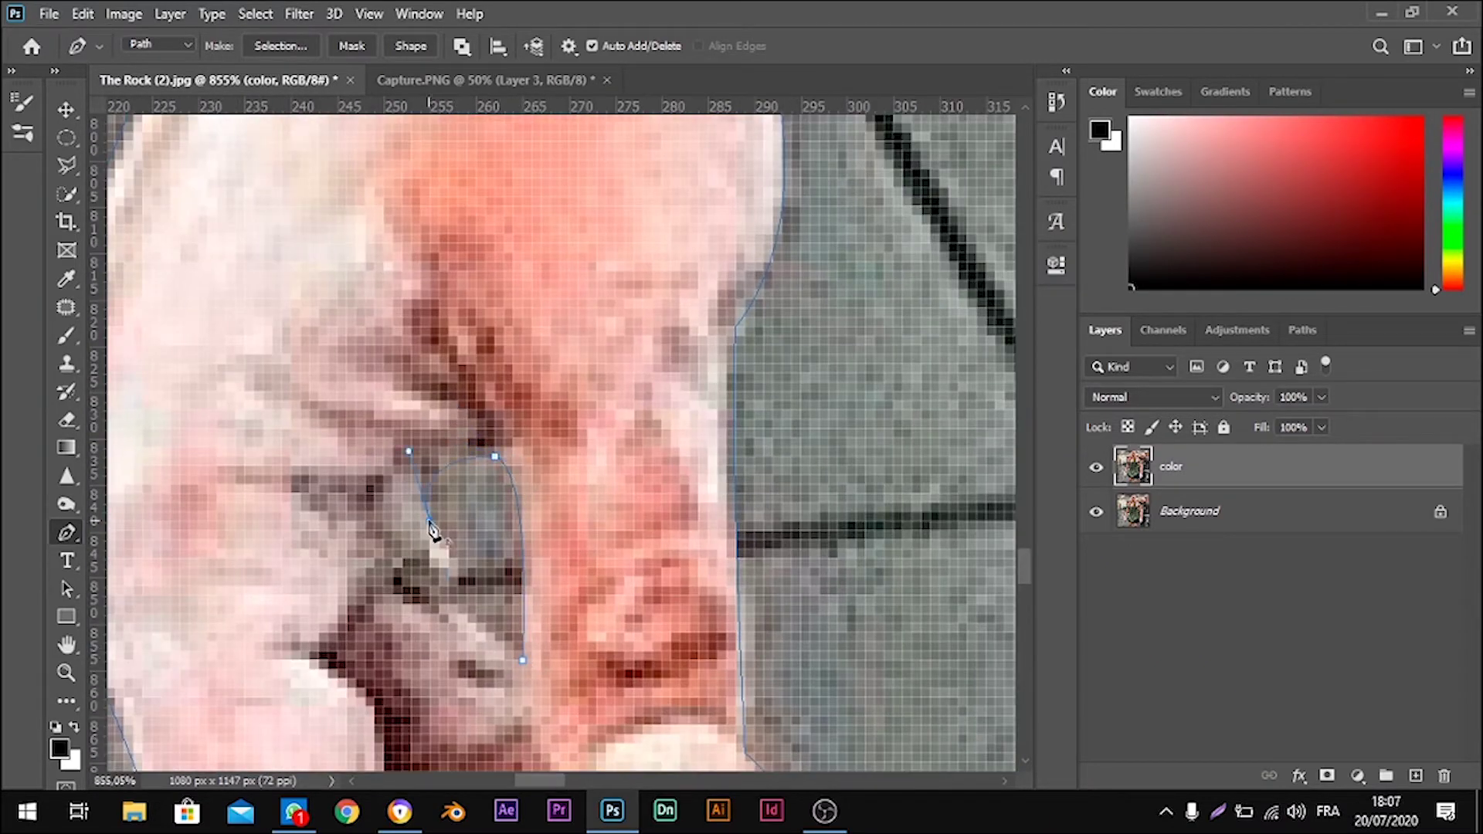
pyautogui.scroll(-5, 618, 649)
pyautogui.scroll(-2, 781, 679)
pyautogui.scroll(-1, 888, 664)
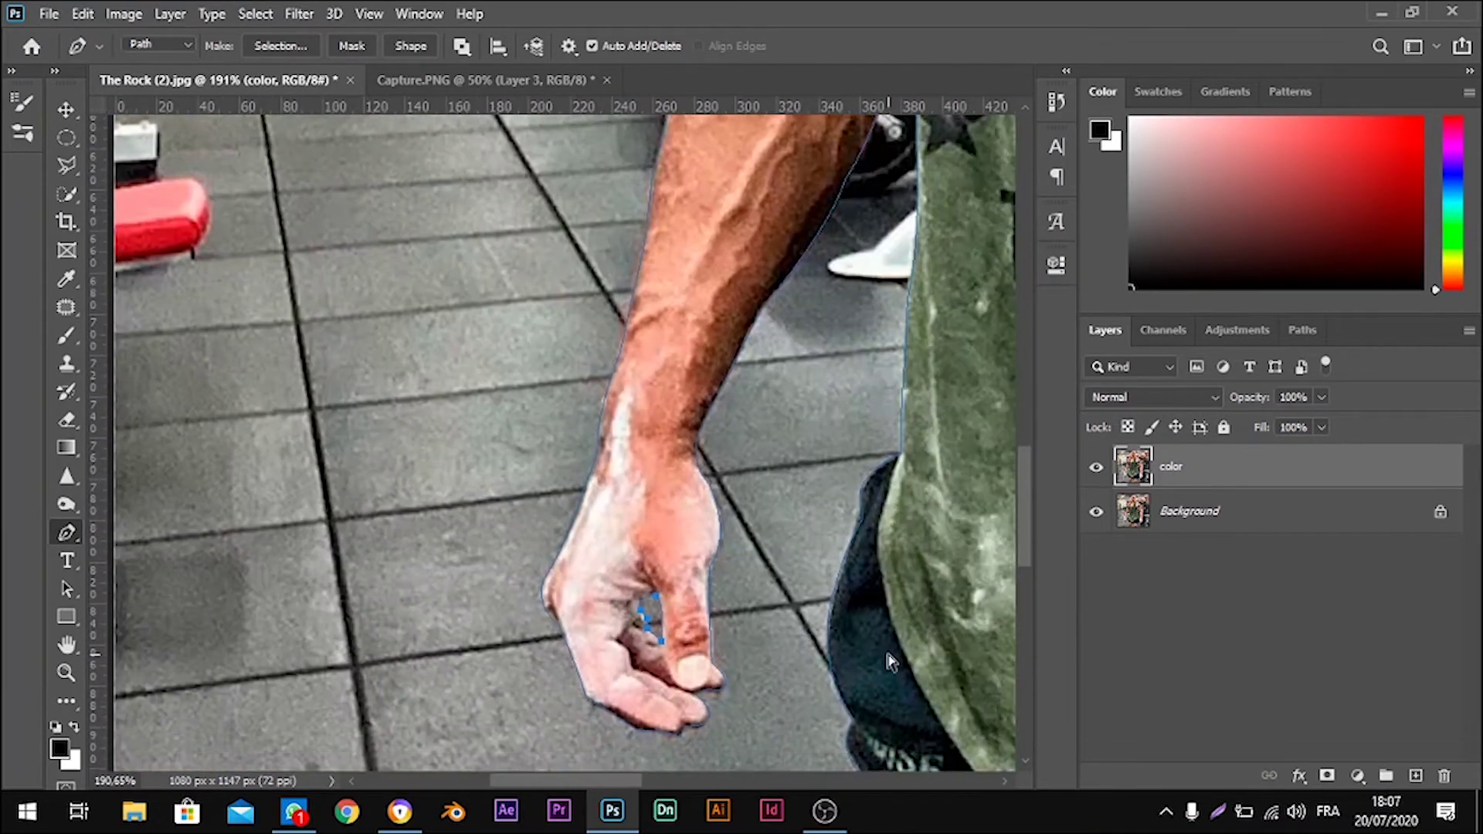
pyautogui.scroll(-1, 894, 666)
pyautogui.scroll(-2, 894, 666)
pyautogui.scroll(-1, 893, 664)
pyautogui.scroll(-1, 888, 662)
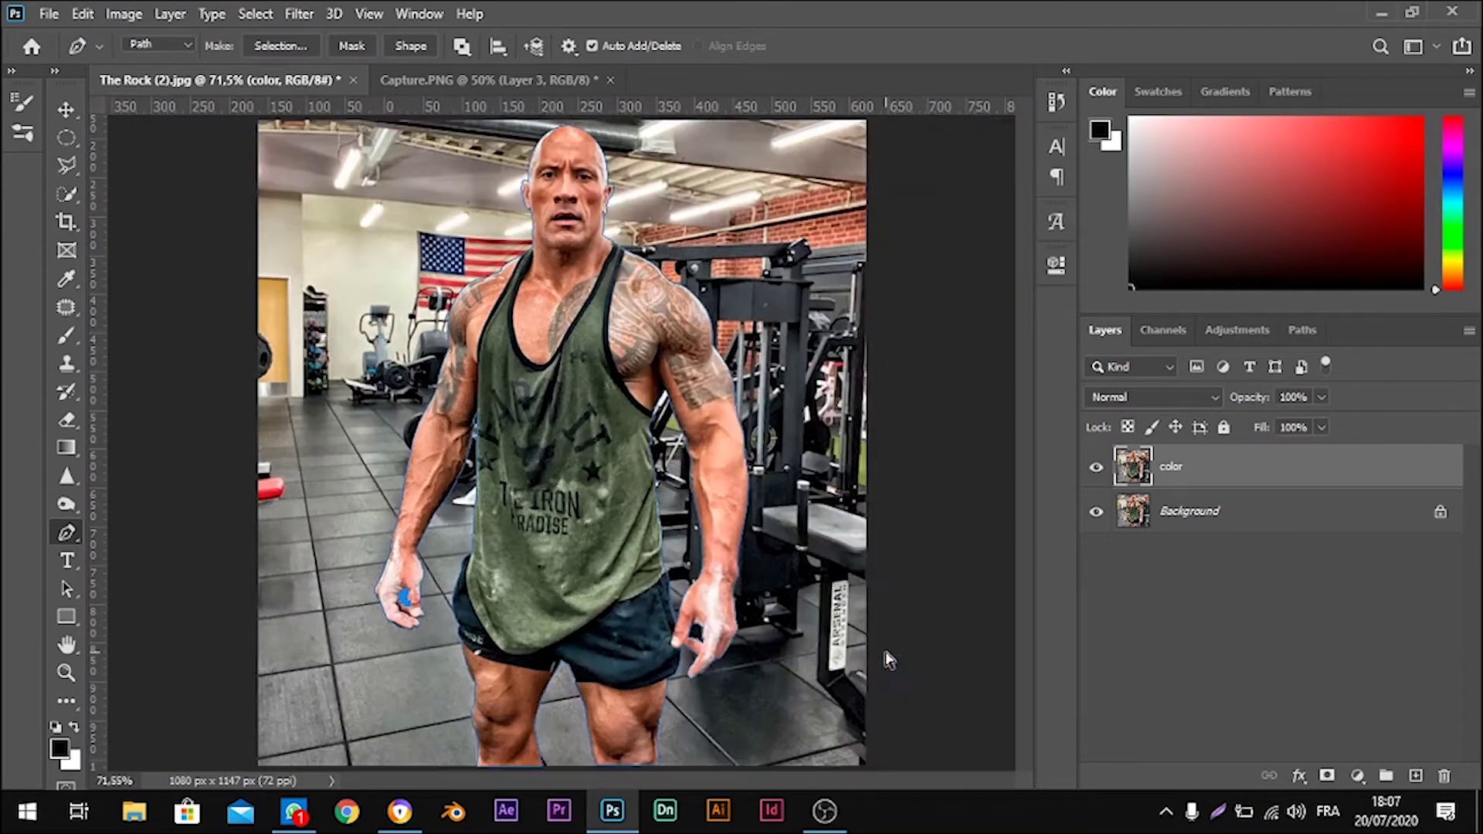
pyautogui.scroll(-1, 883, 659)
# - Convert the color layer to a smart object, mask it with the man's path, then choose the Move tool
pyautogui.rightClick(1189, 483)
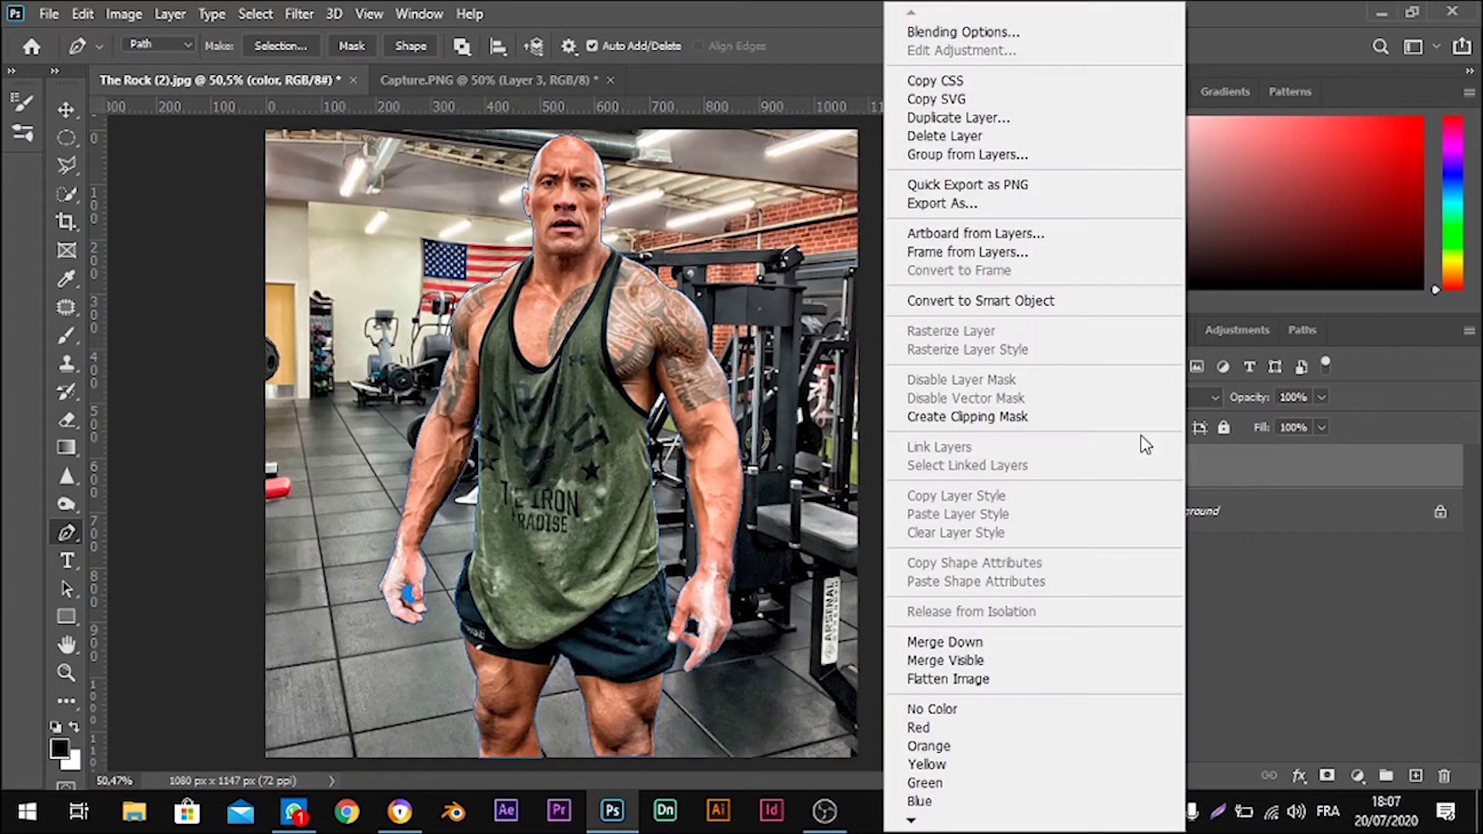
pyautogui.click(1113, 304)
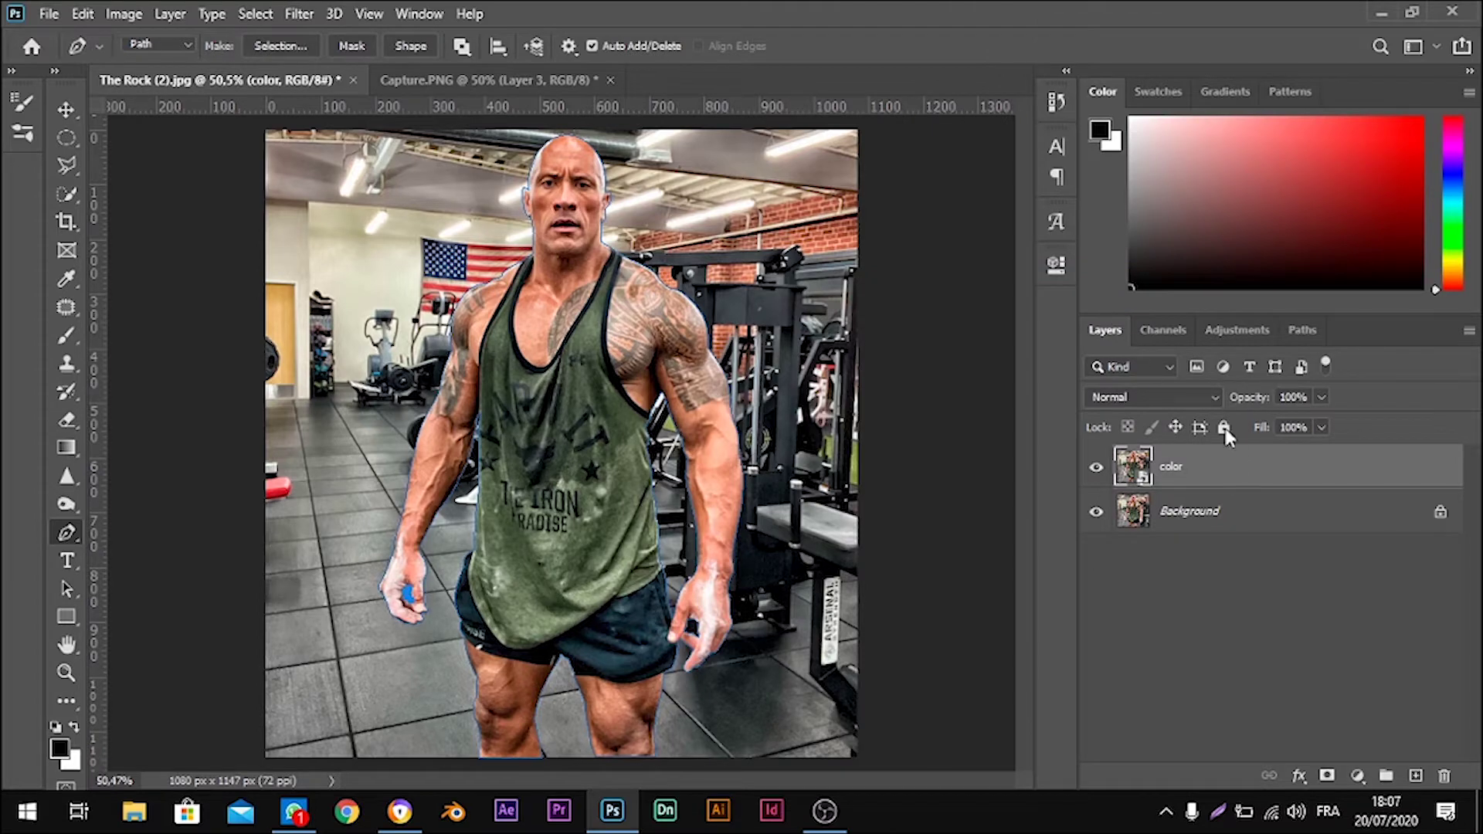
pyautogui.click(1328, 776)
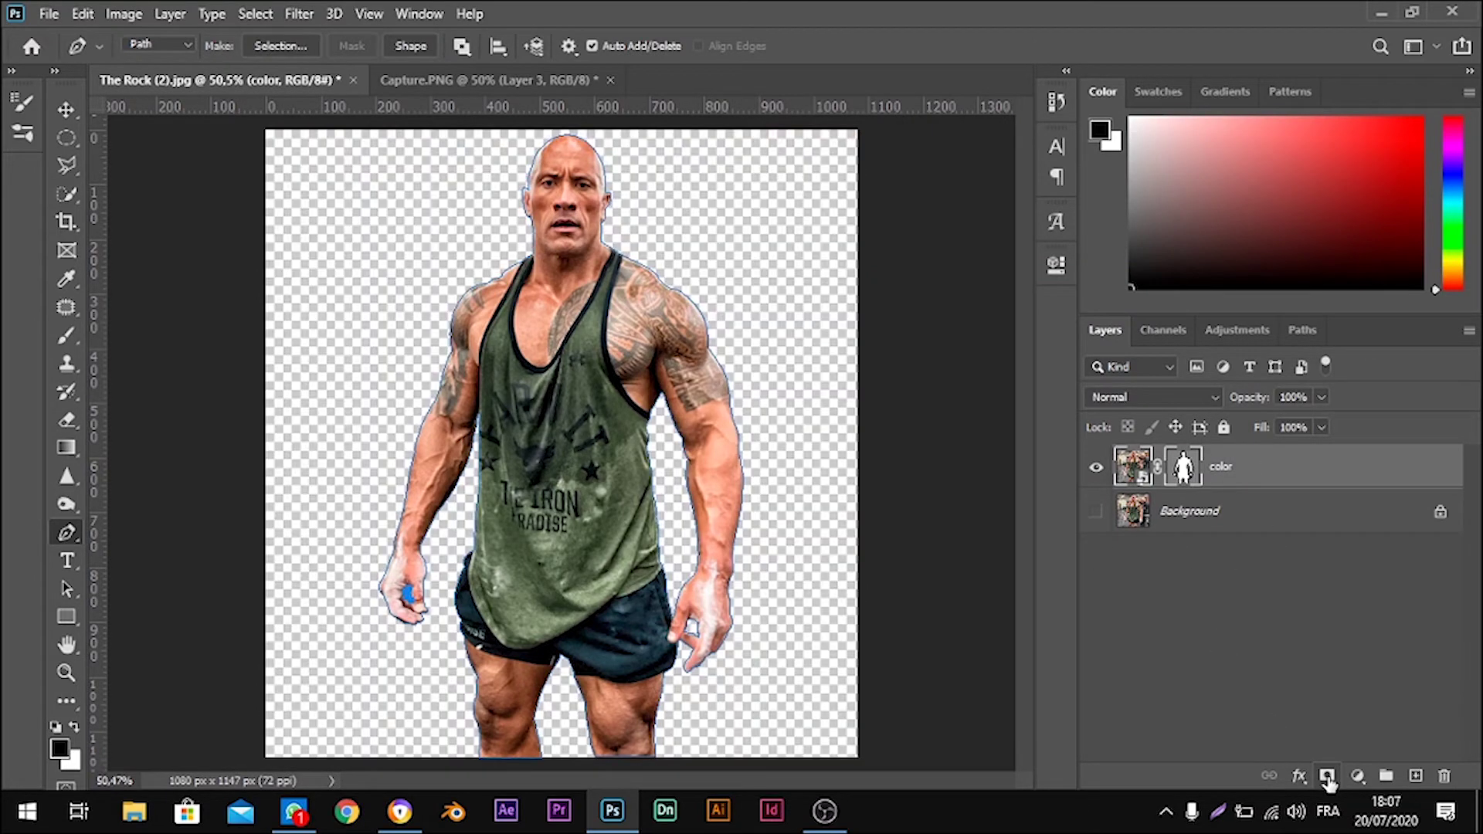
pyautogui.click(66, 109)
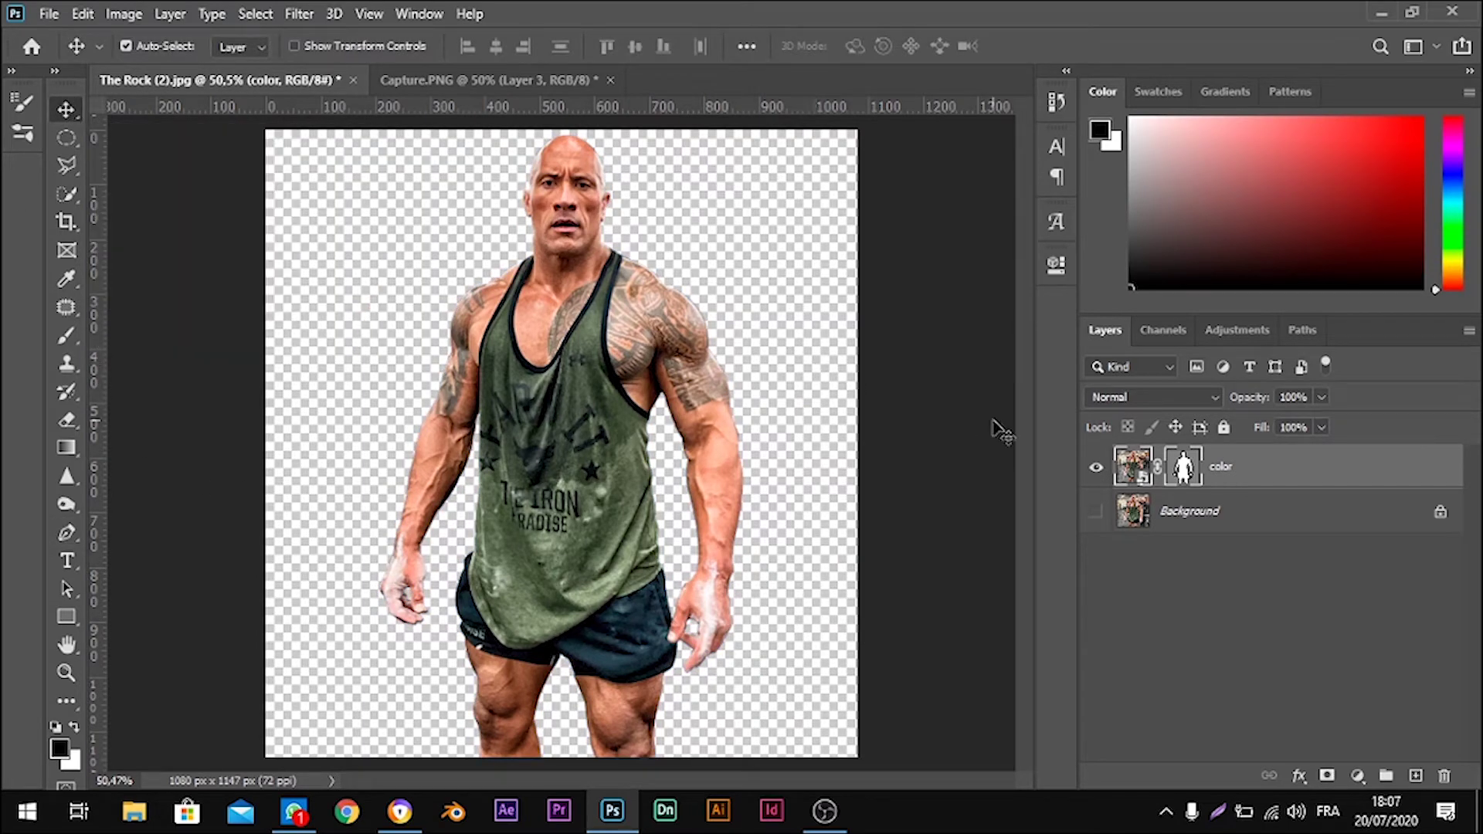
# - Apply the Filter Gallery's Artistic > Poster Edges effect to the cut-out man layer
pyautogui.click(309, 13)
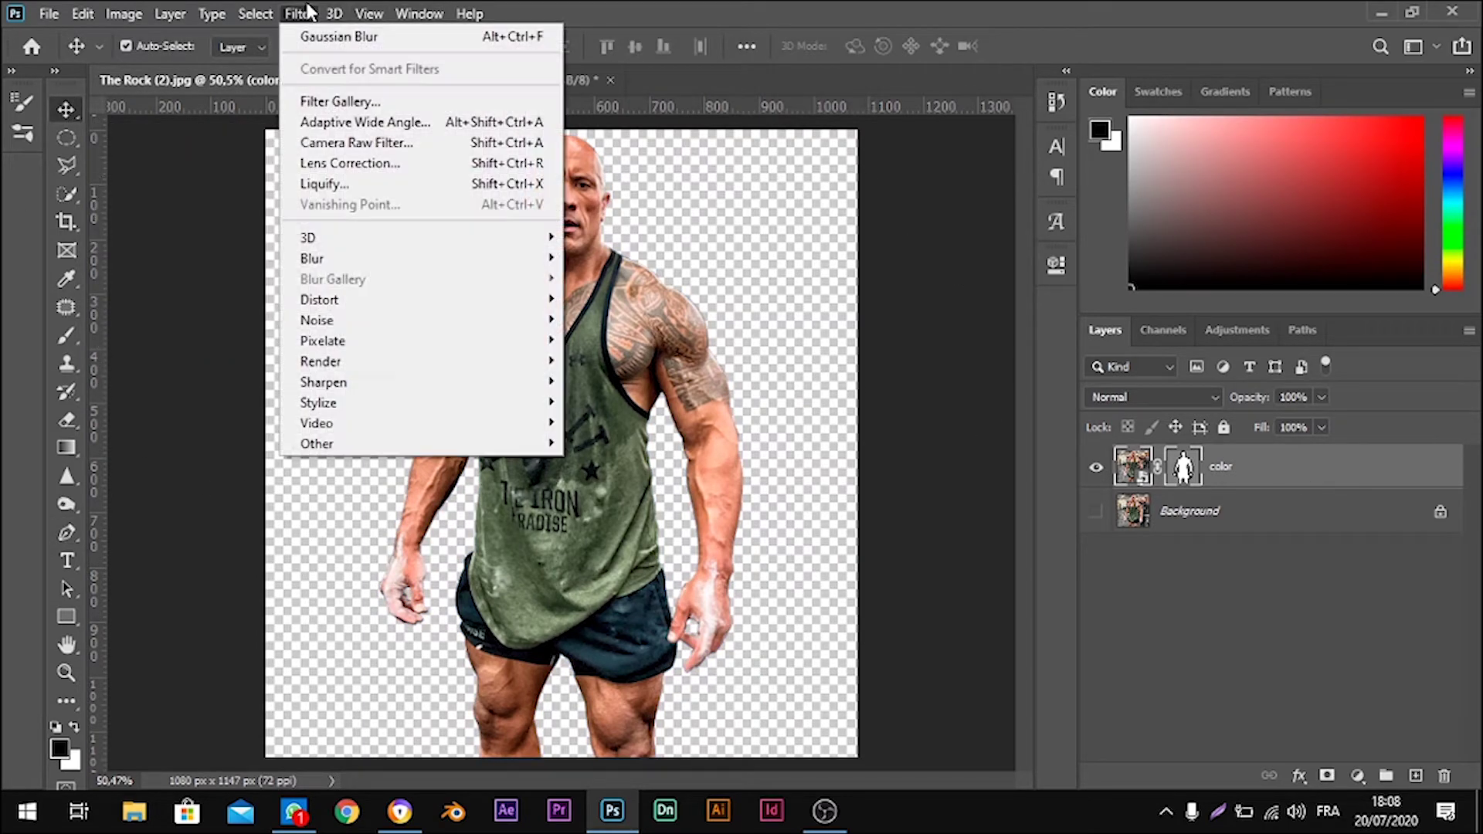
pyautogui.click(368, 103)
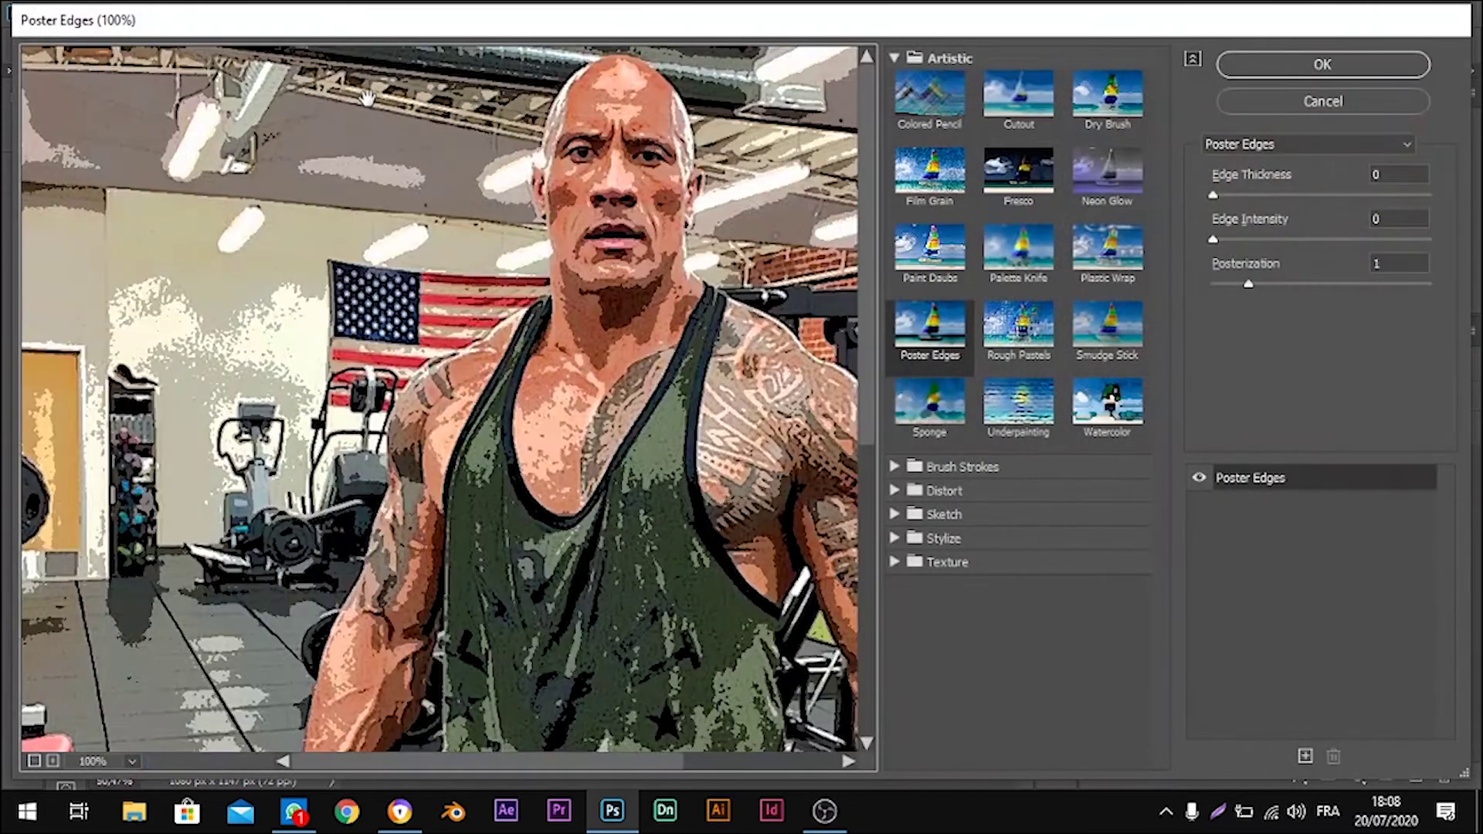
pyautogui.click(948, 330)
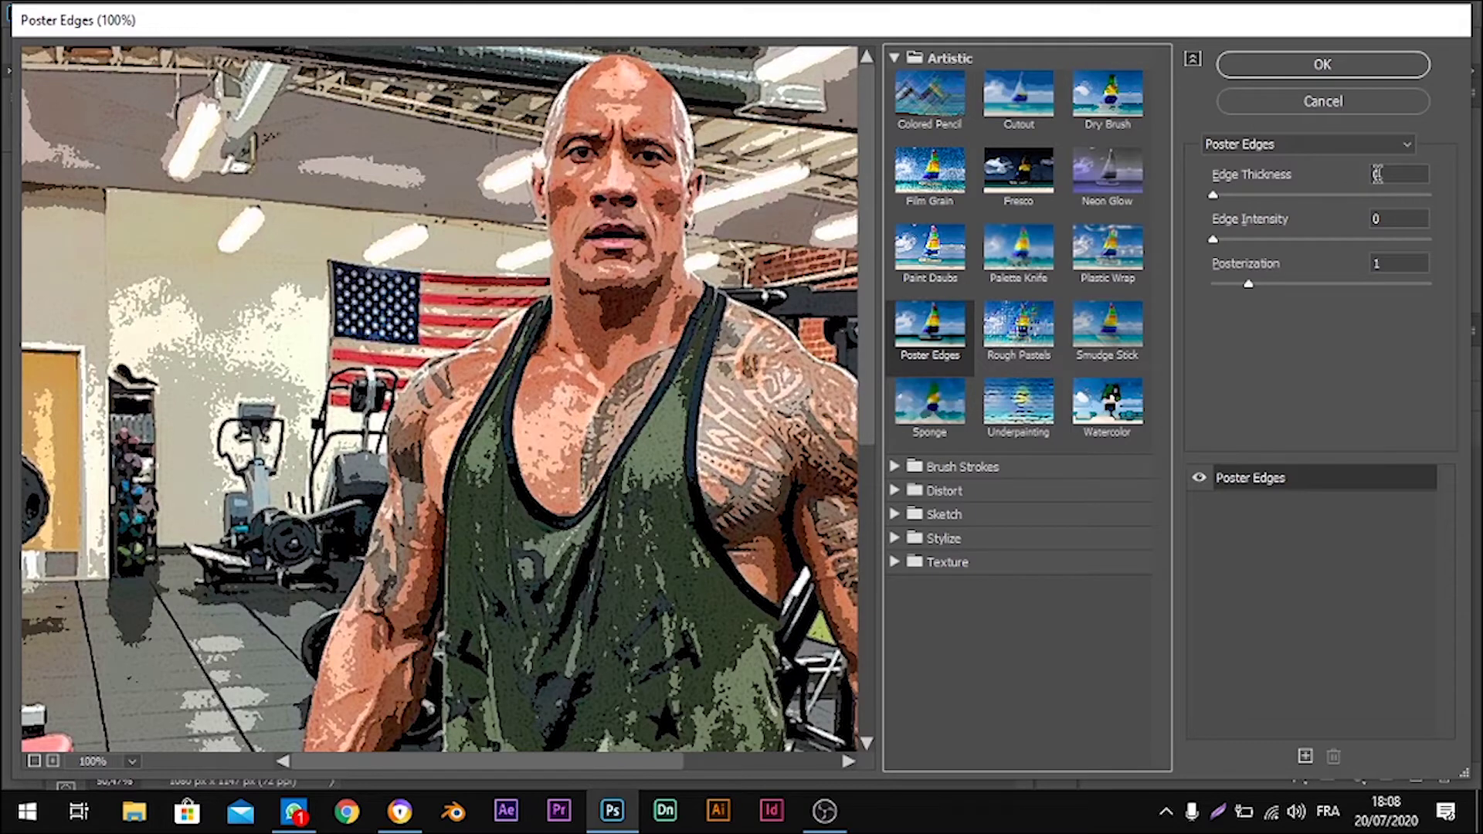
pyautogui.click(1334, 66)
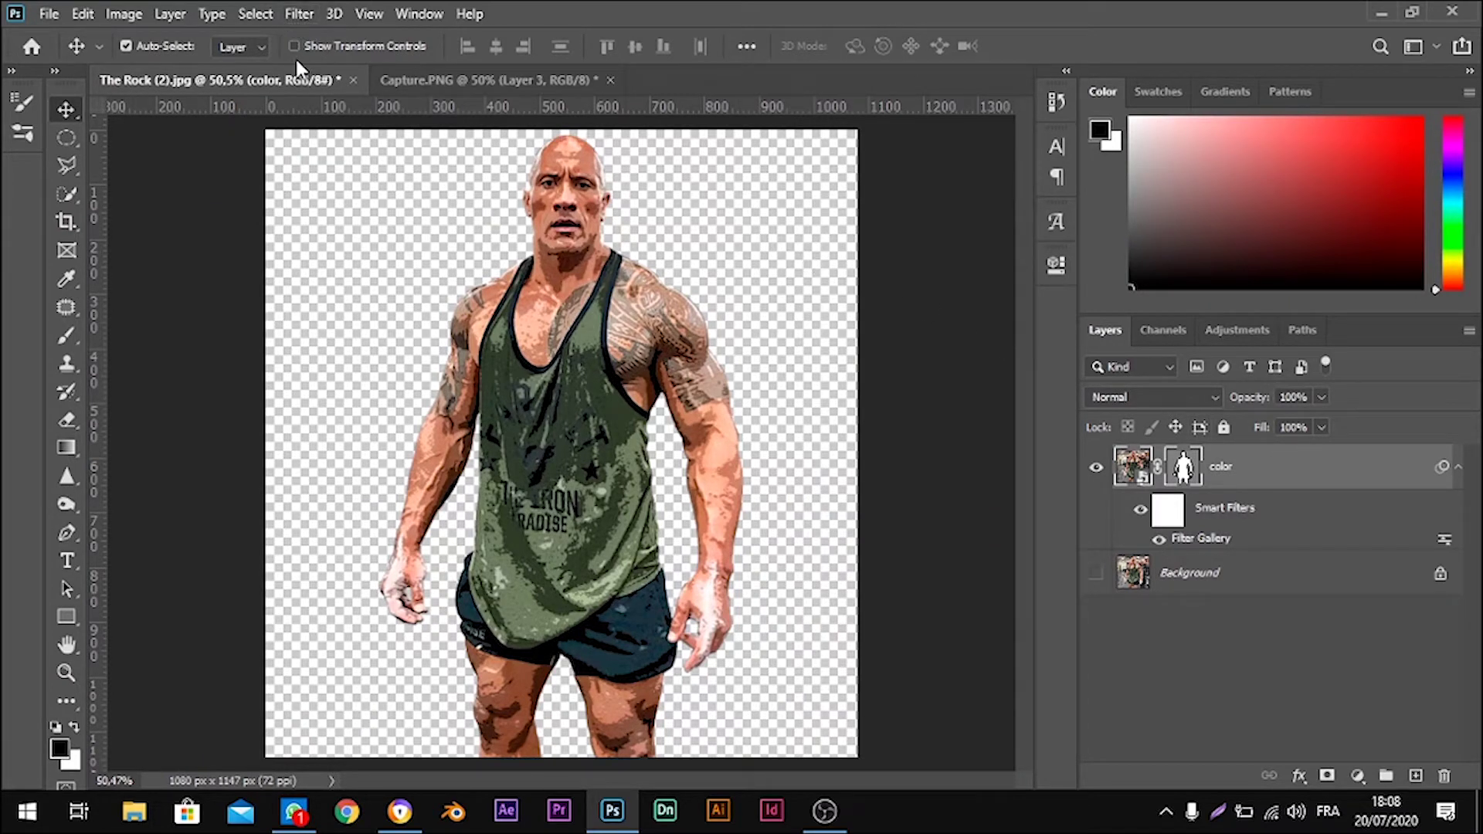
# - Duplicate the filtered color layer with Ctrl+J and rename the copy 'Outlight'
pyautogui.hotkey('ctrl', 'j')
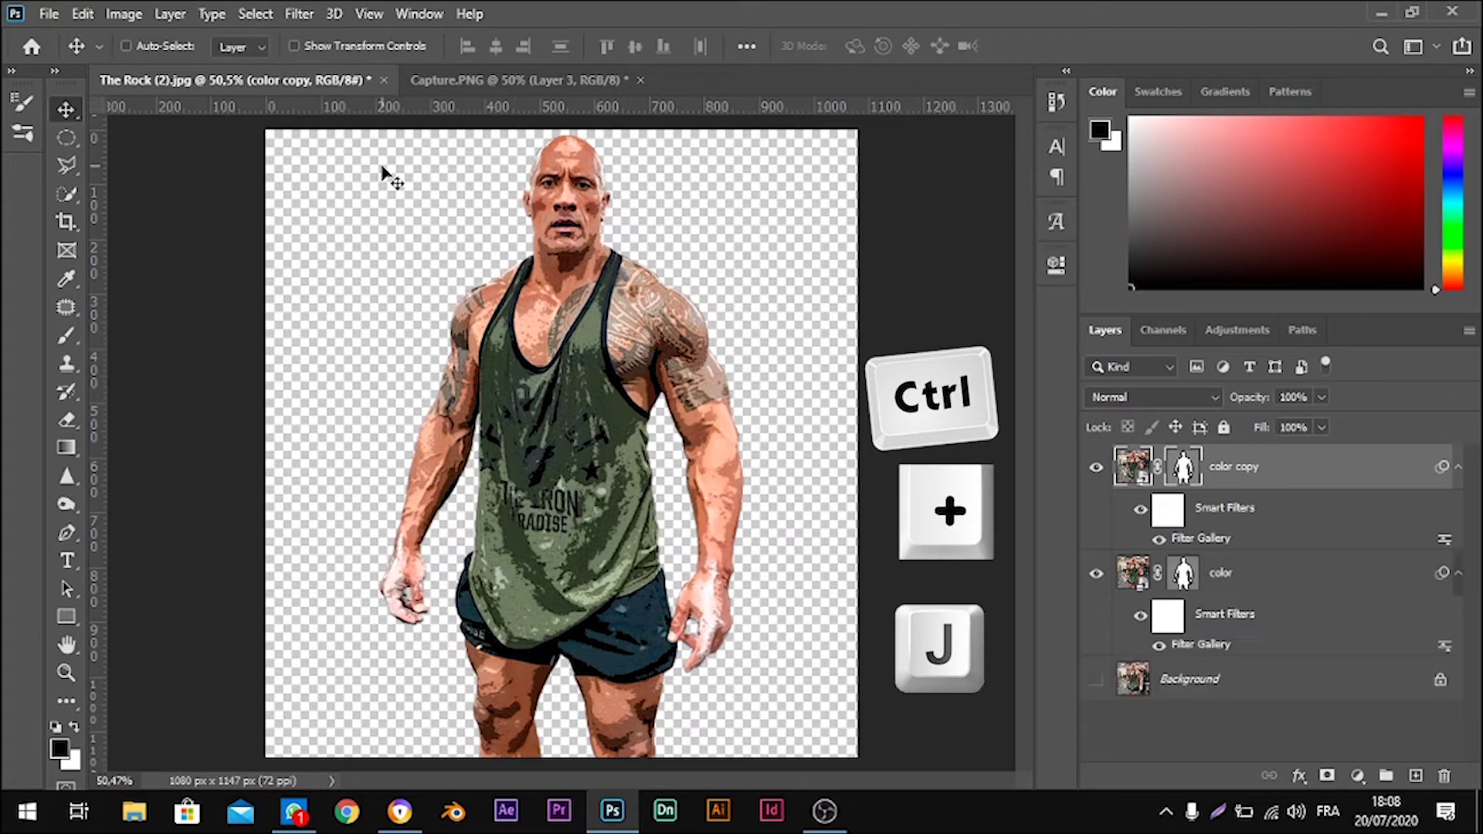
pyautogui.doubleClick(1233, 465)
pyautogui.write('Outlight')
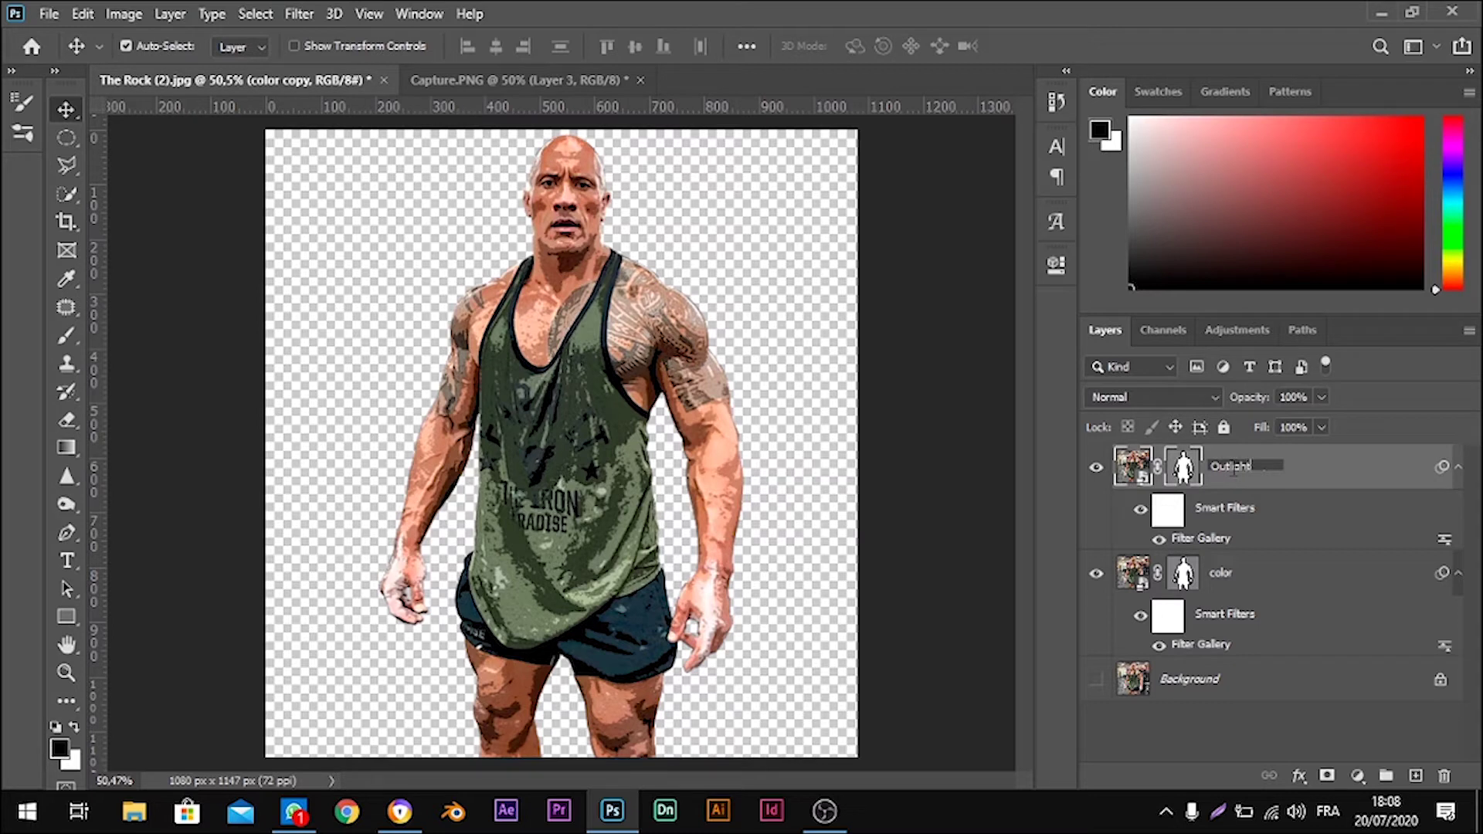
pyautogui.press('Return')
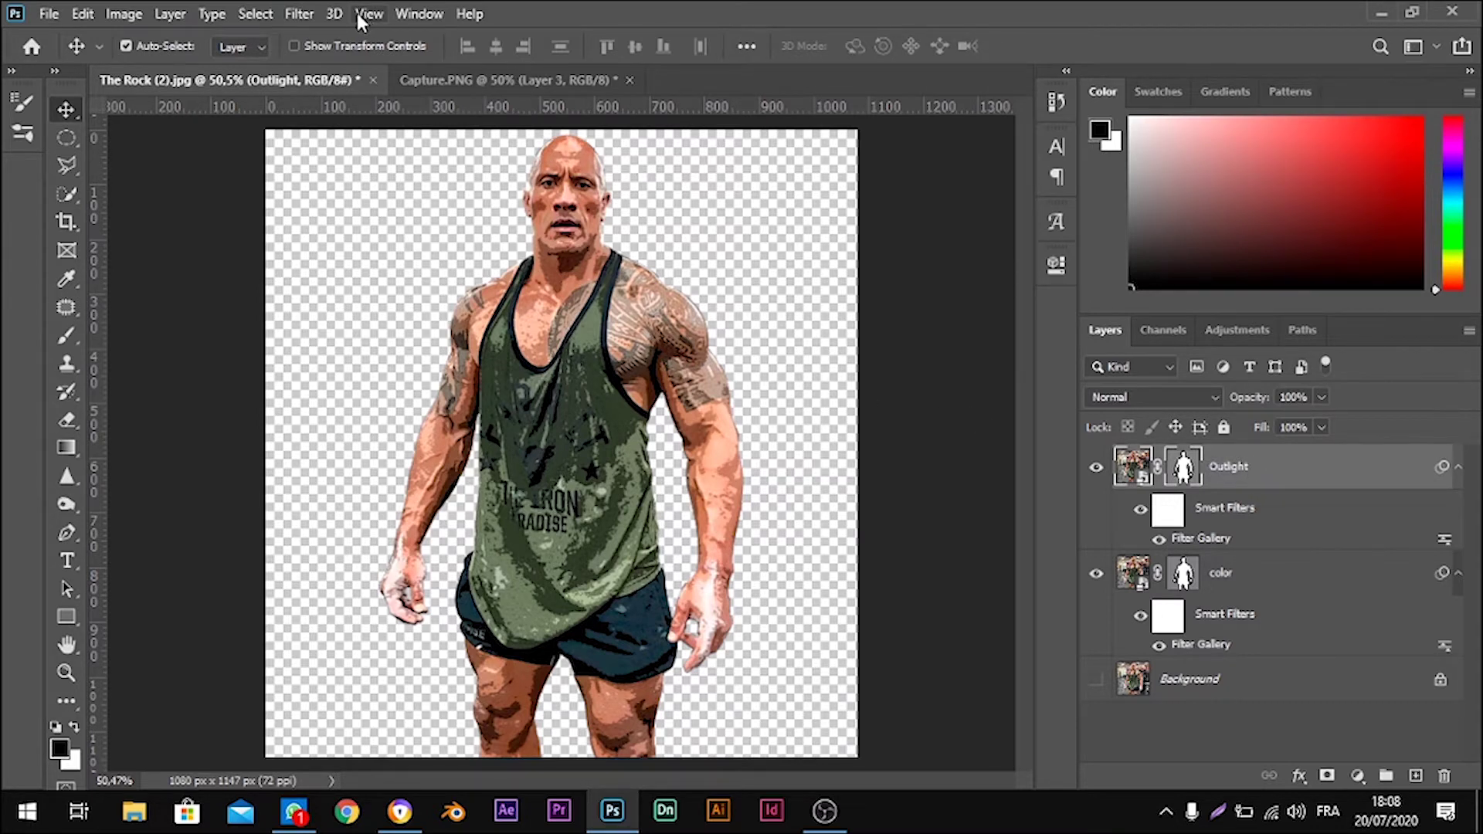
# - Retune the Outlight copy's Poster Edges: edge thickness 1, edge intensity 0, posterization 1
pyautogui.doubleClick(1202, 539)
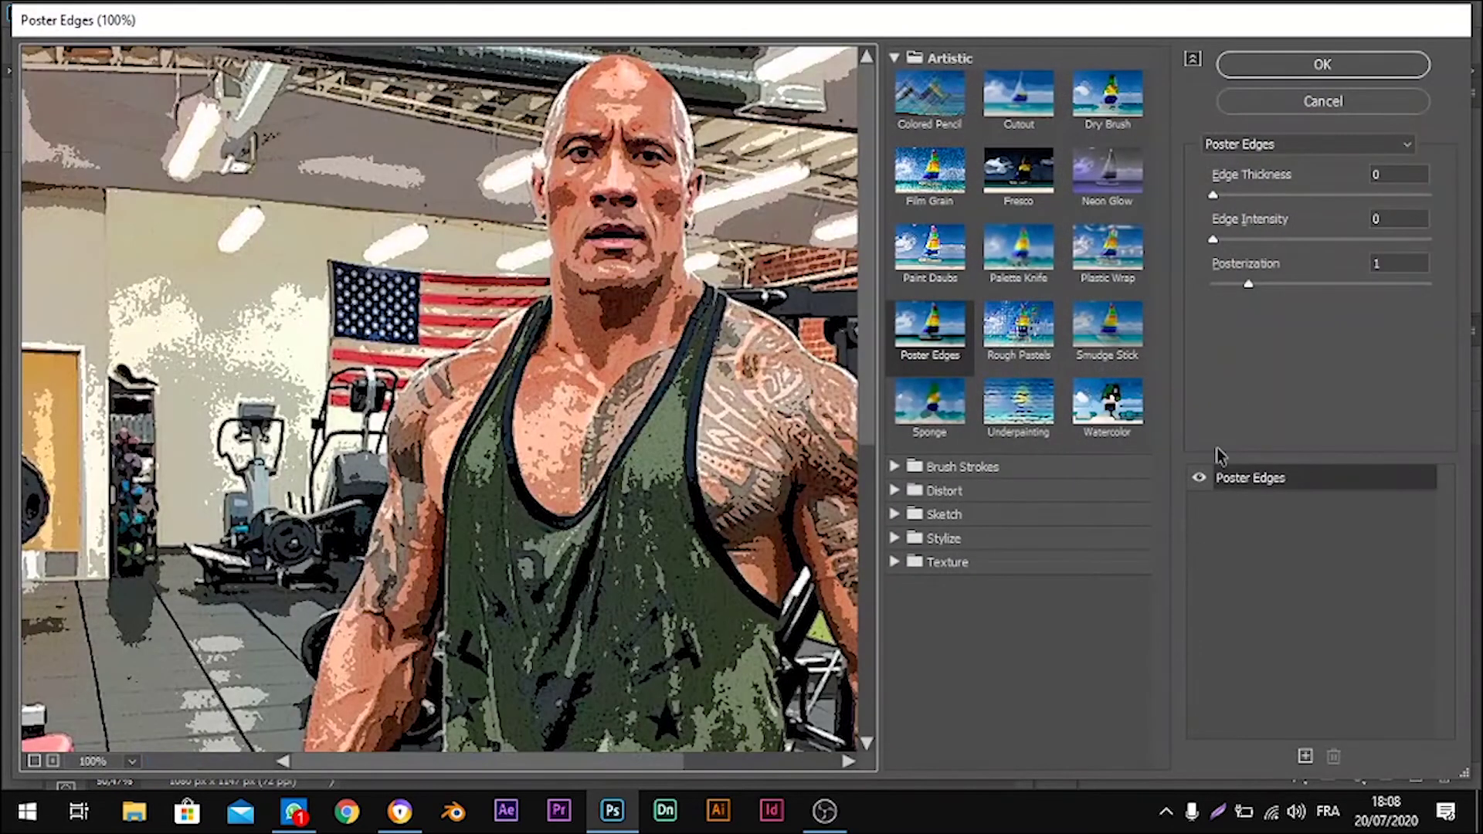
pyautogui.doubleClick(1386, 172)
pyautogui.write('1')
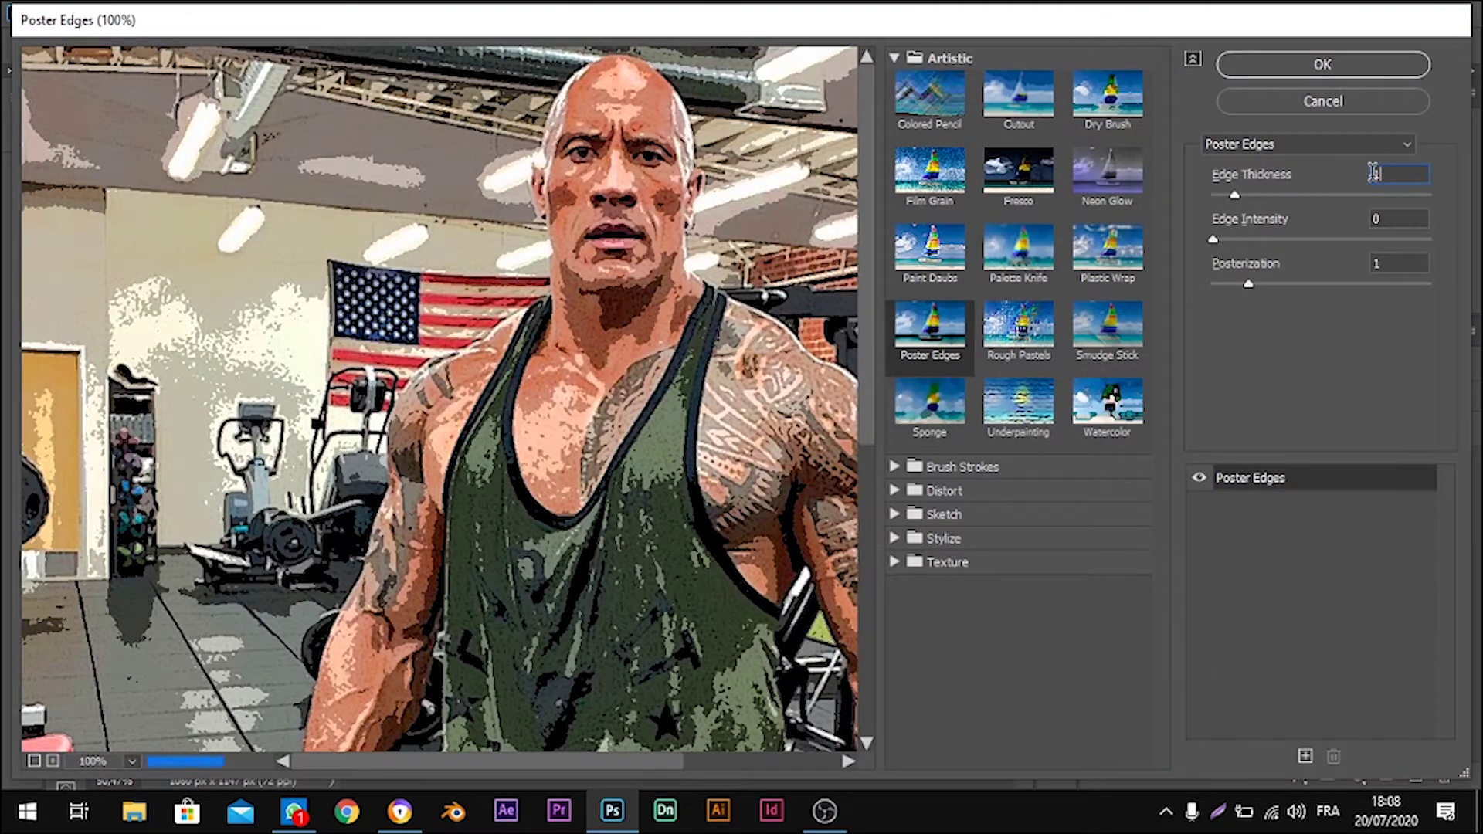
pyautogui.write('1')
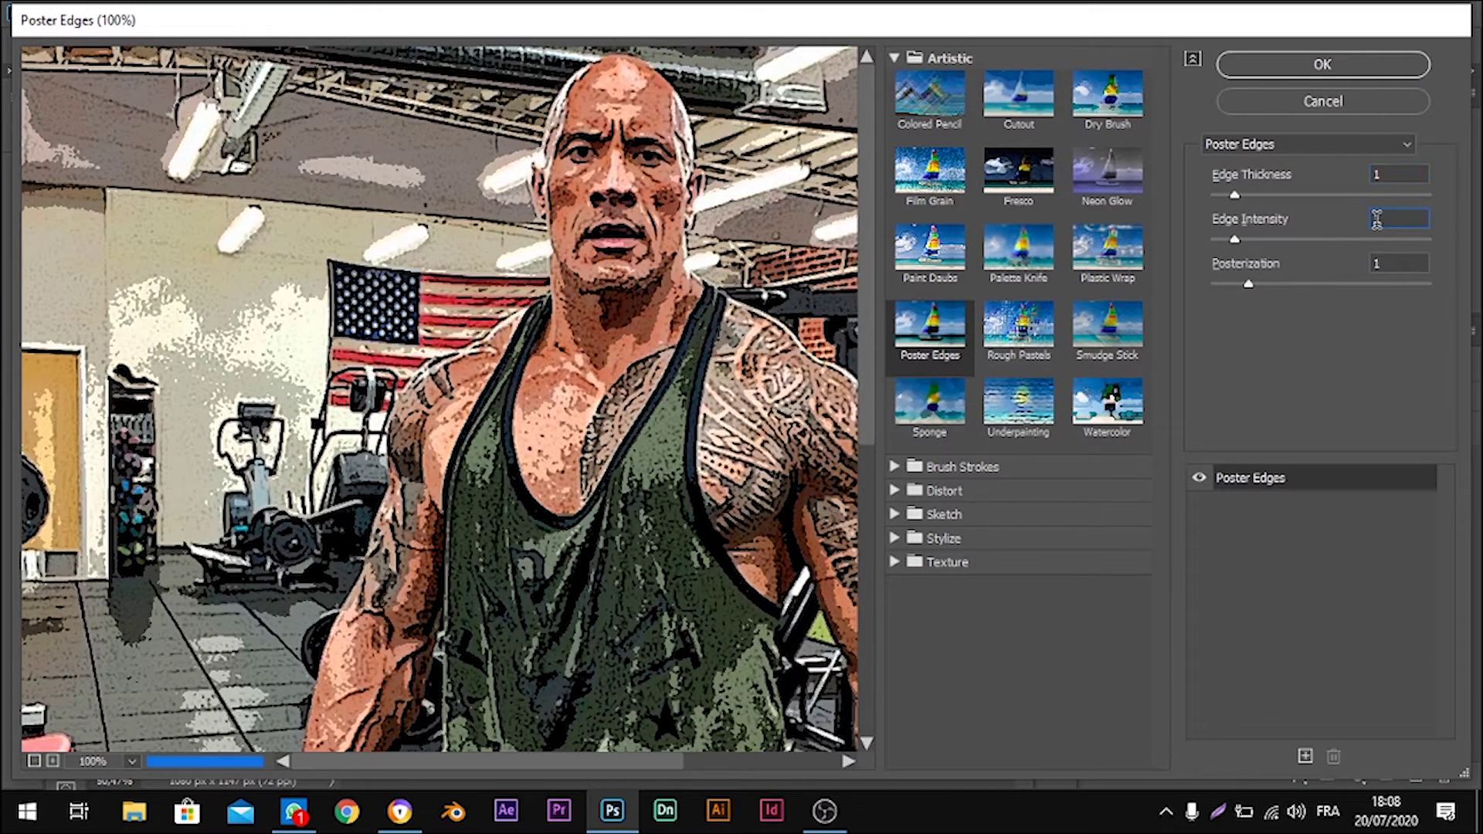
pyautogui.click(1354, 68)
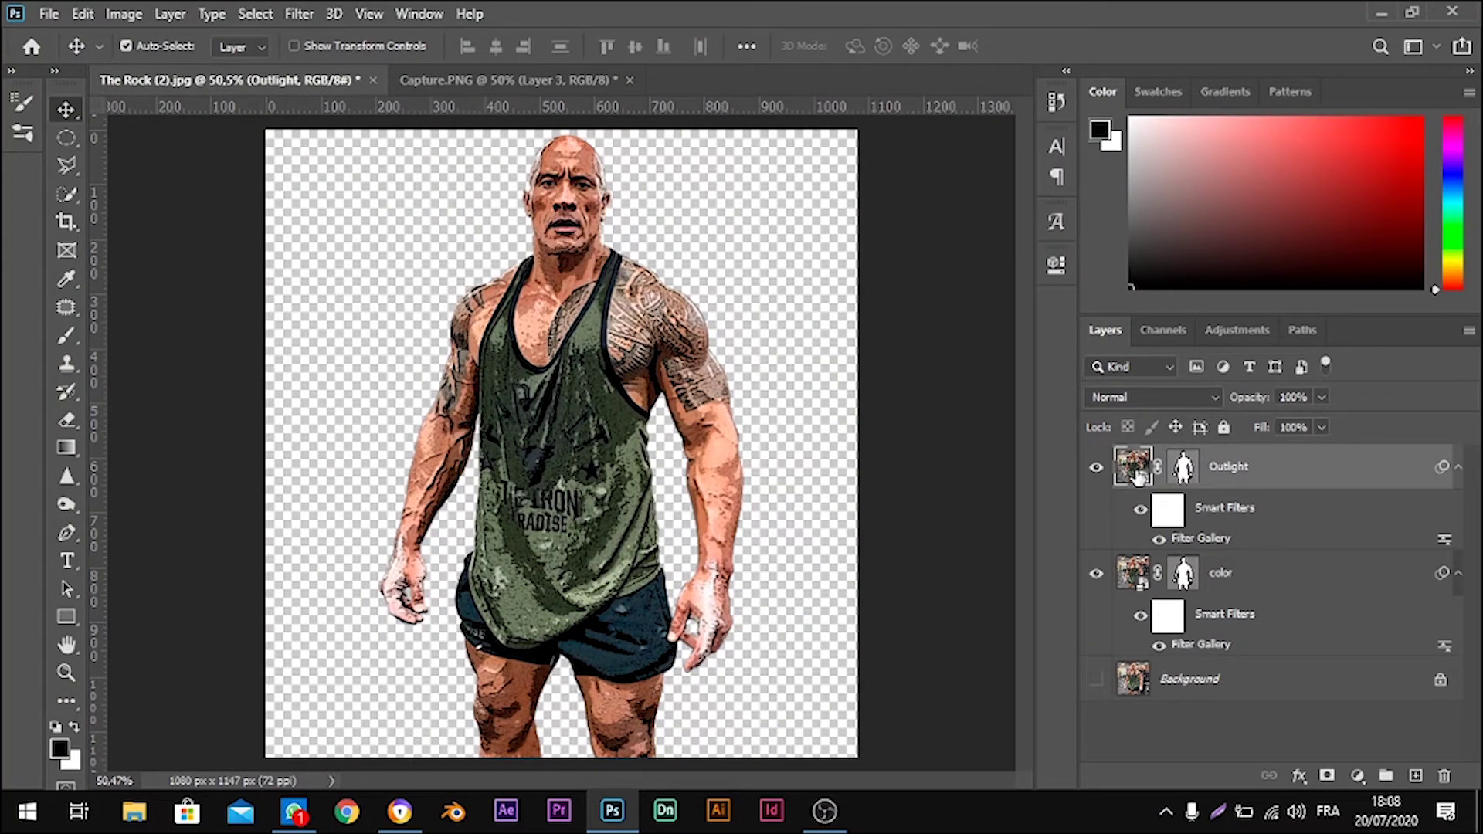
# - Apply a Threshold of level 23 to the Outlight layer and set its blend mode to Multiply
pyautogui.click(137, 11)
pyautogui.moveTo(158, 69)
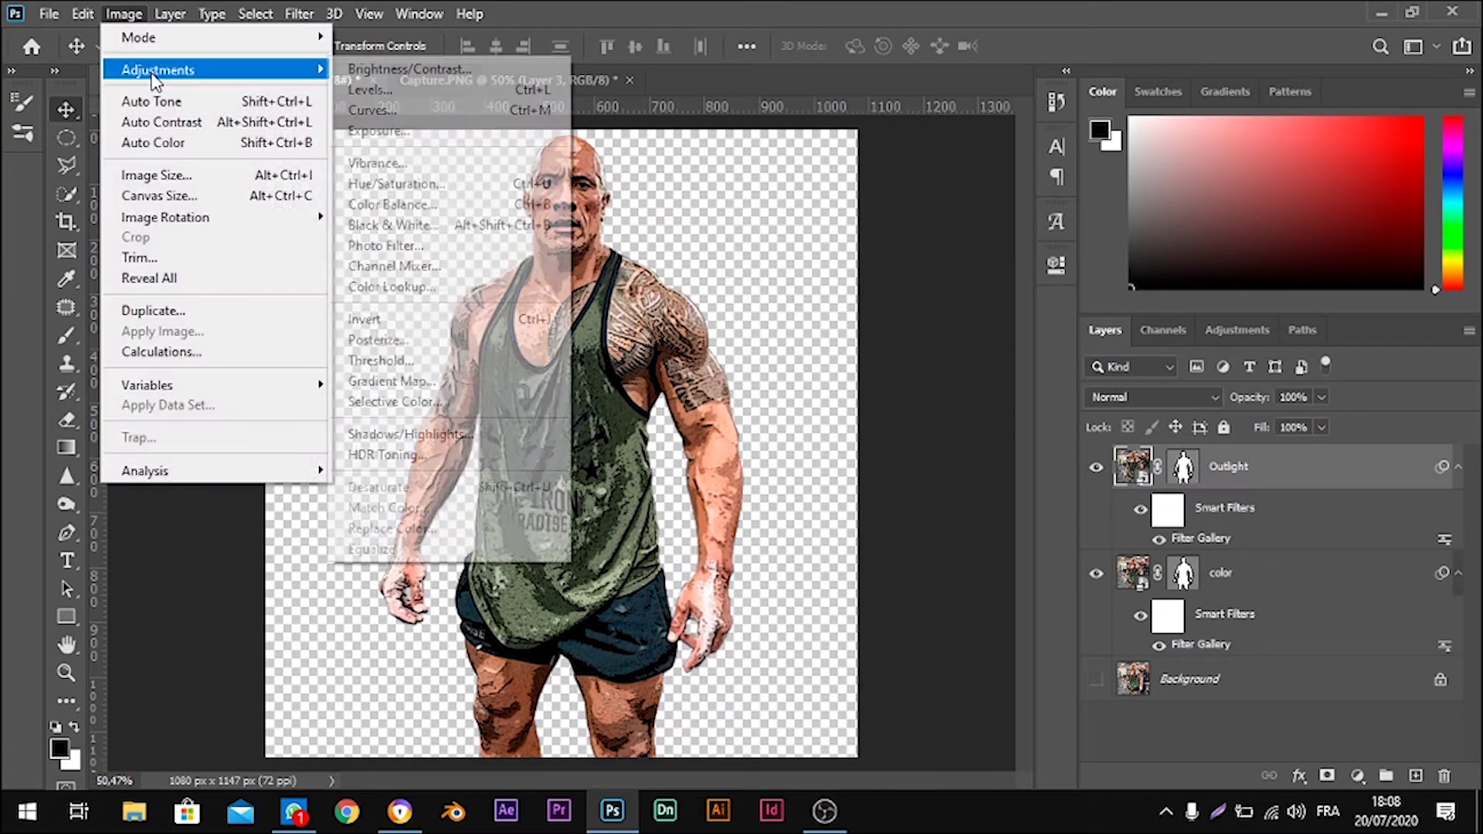
pyautogui.click(395, 360)
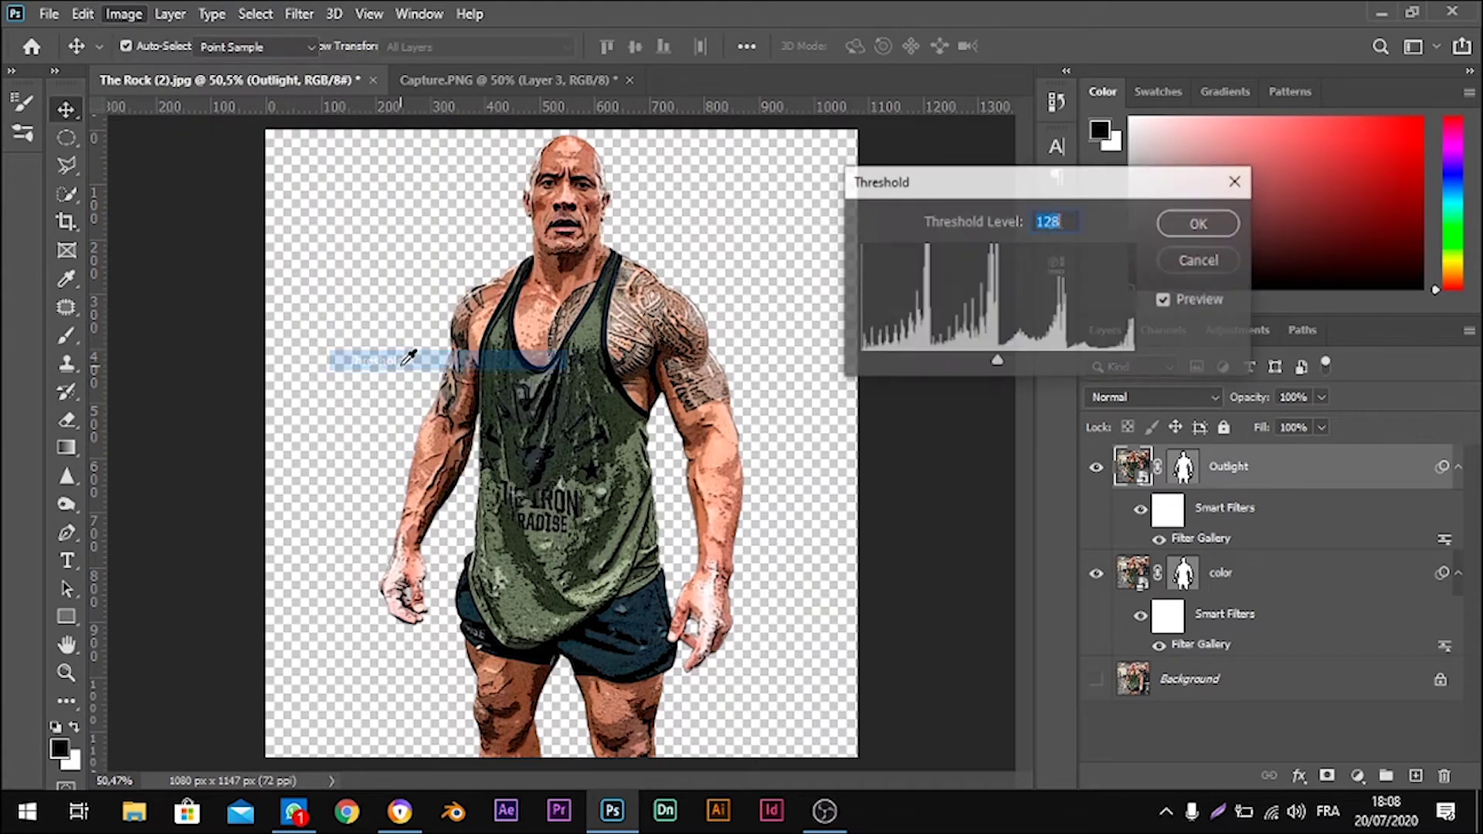
pyautogui.write('23')
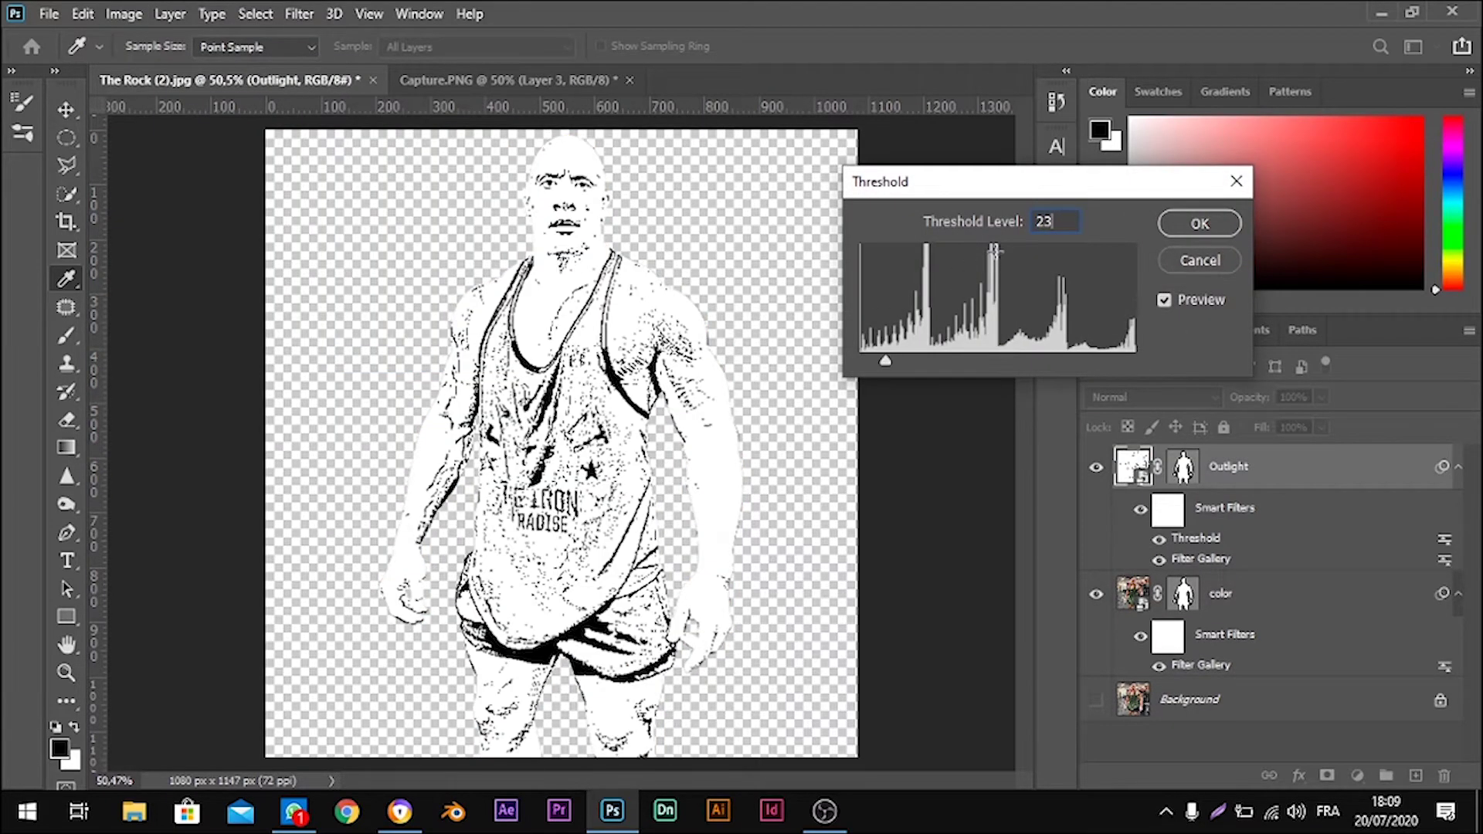
pyautogui.click(1235, 232)
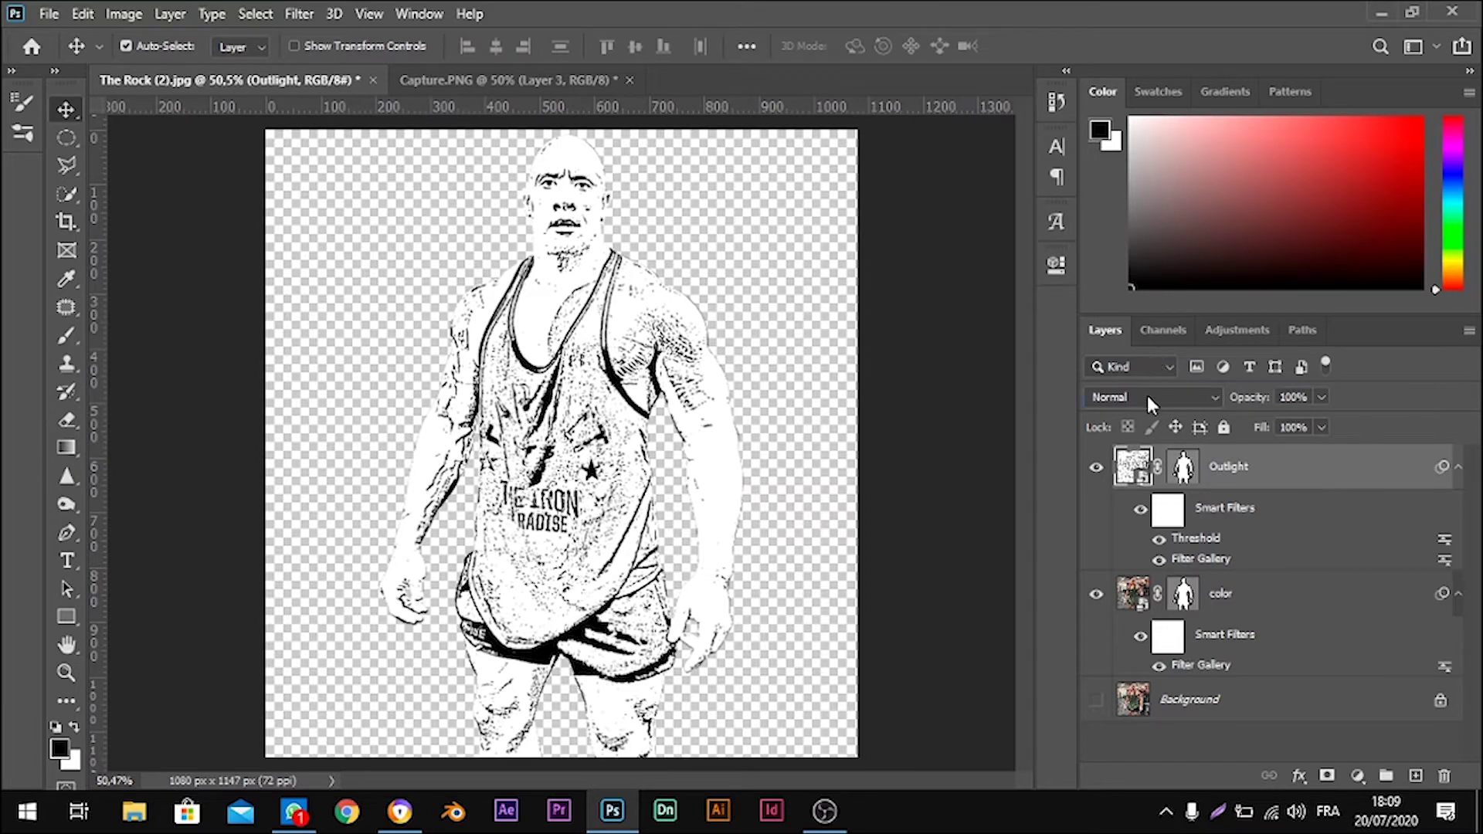
pyautogui.click(1148, 396)
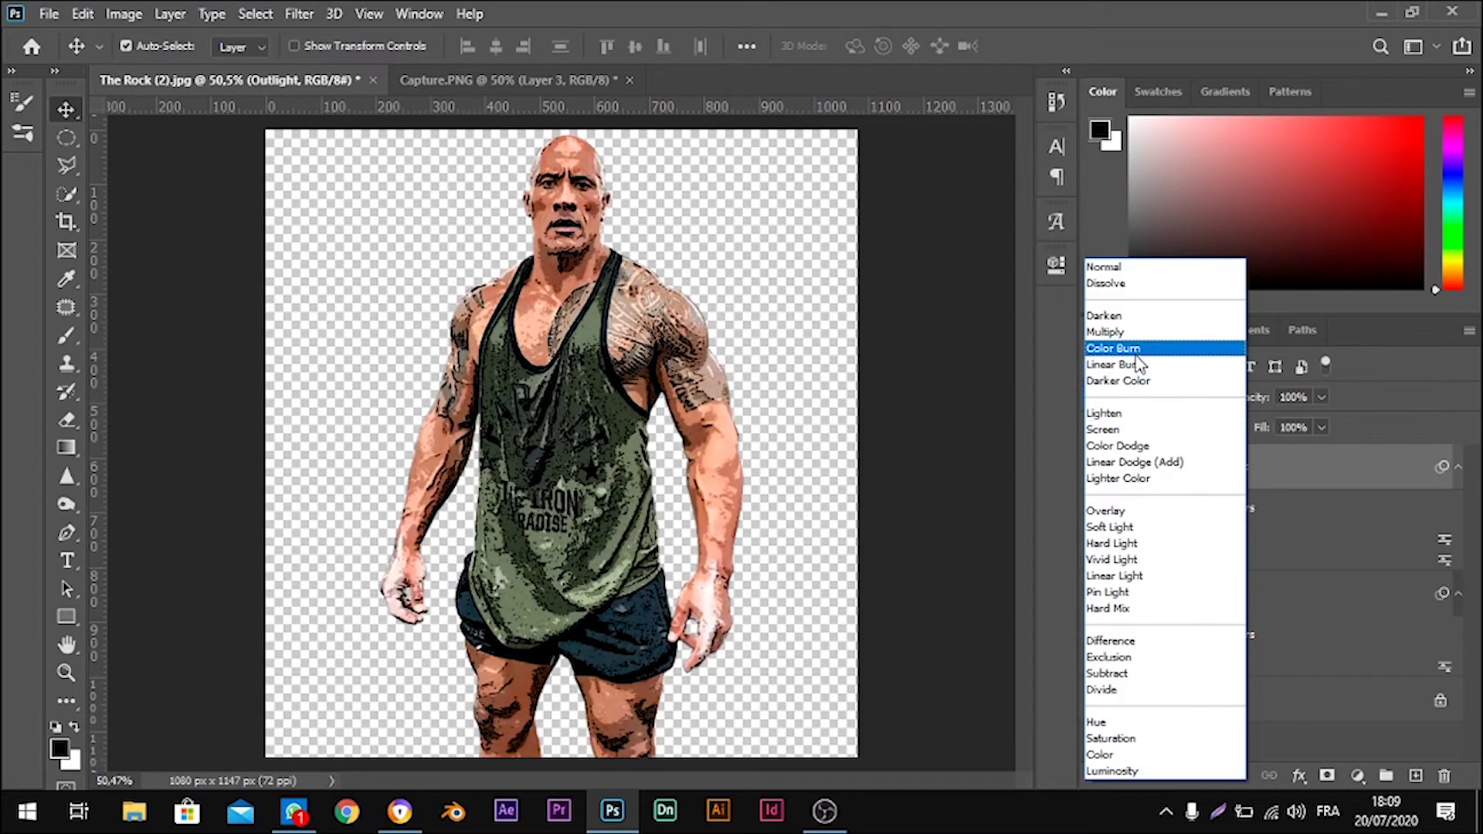
pyautogui.click(1134, 332)
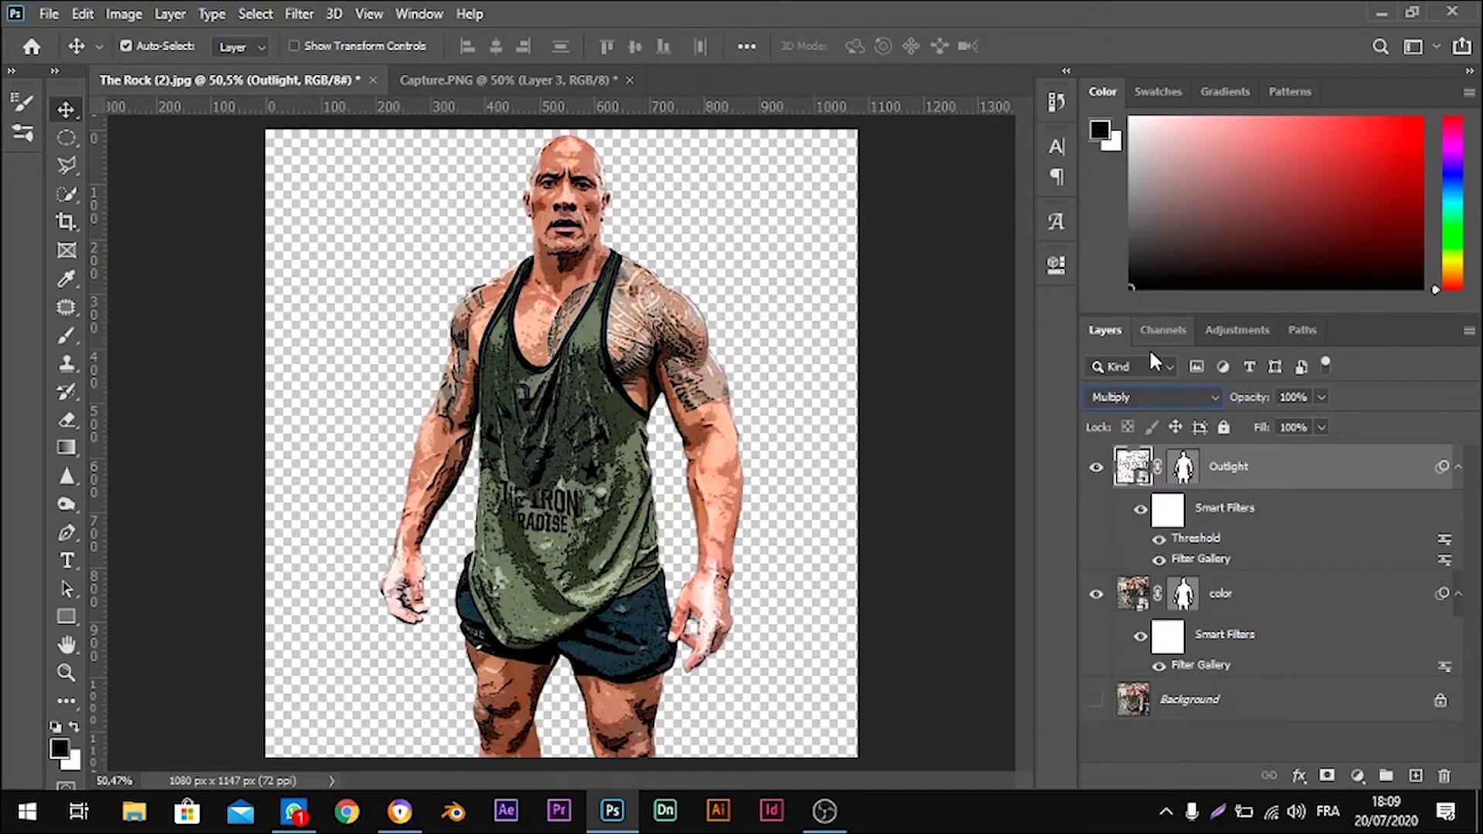
# - Add a 5 px black Outside Stroke layer style to the Outlight layer
pyautogui.doubleClick(1279, 478)
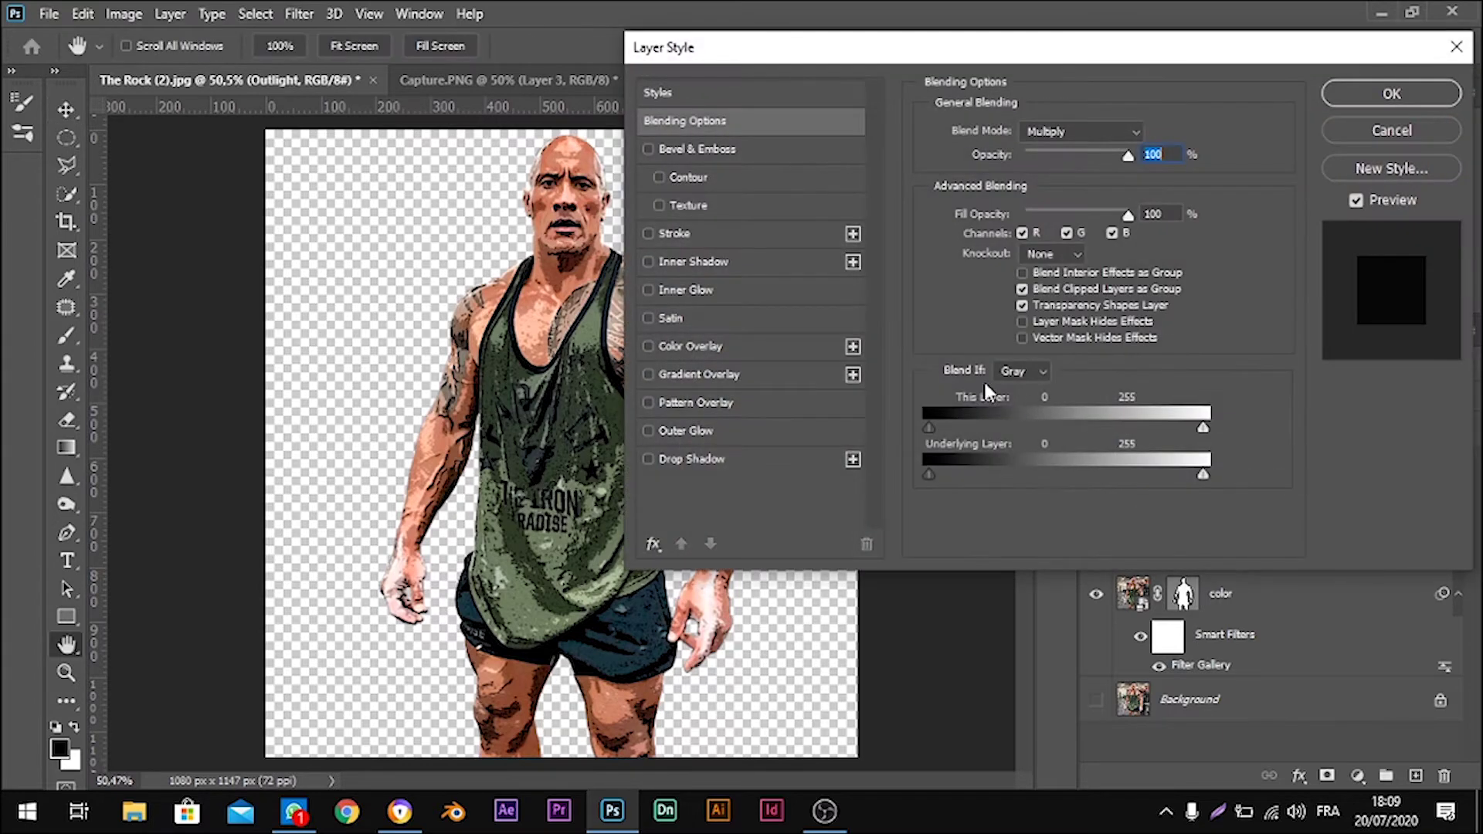
pyautogui.click(684, 232)
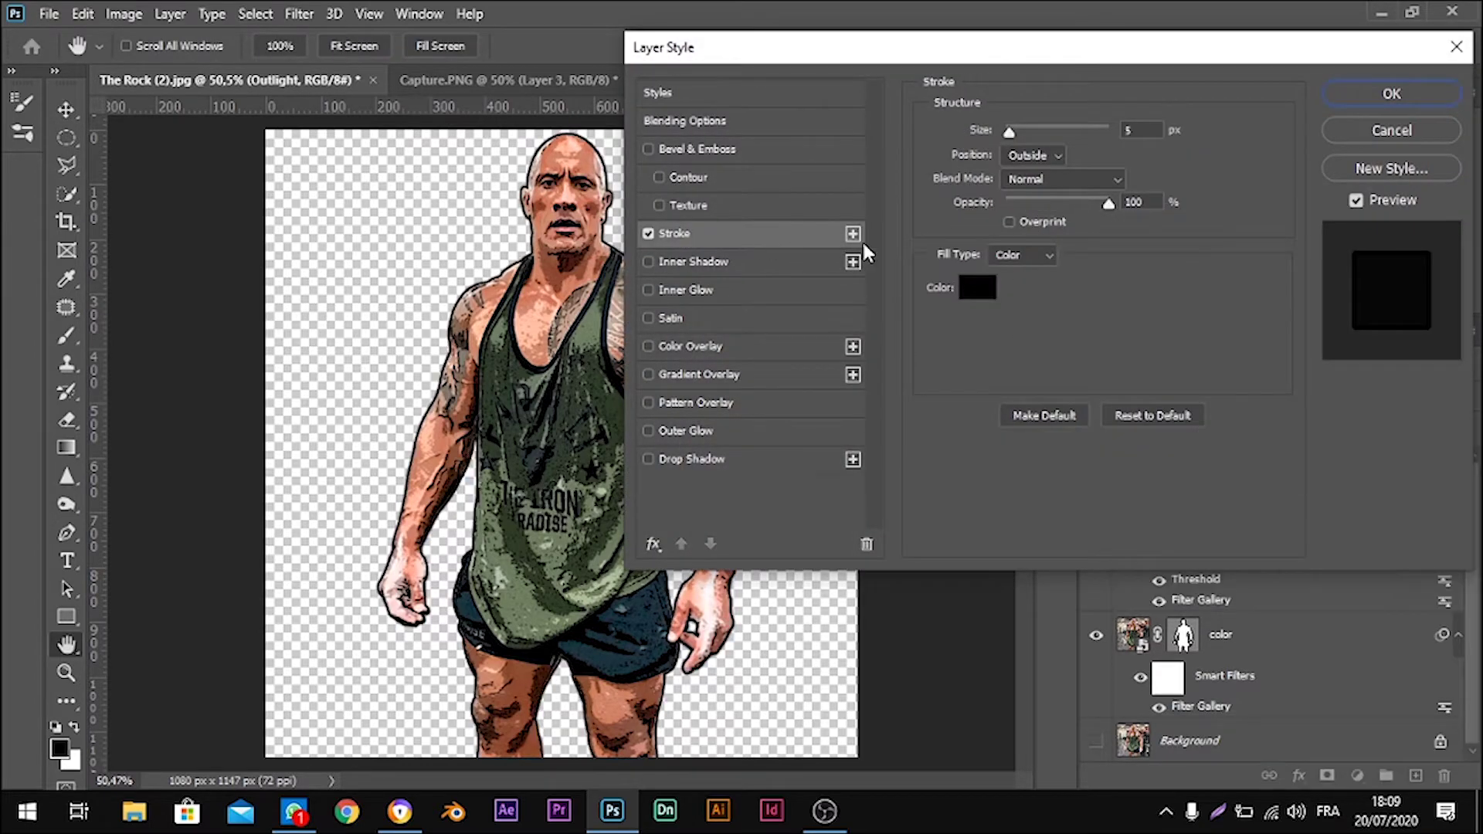
pyautogui.doubleClick(1128, 130)
pyautogui.click(1402, 91)
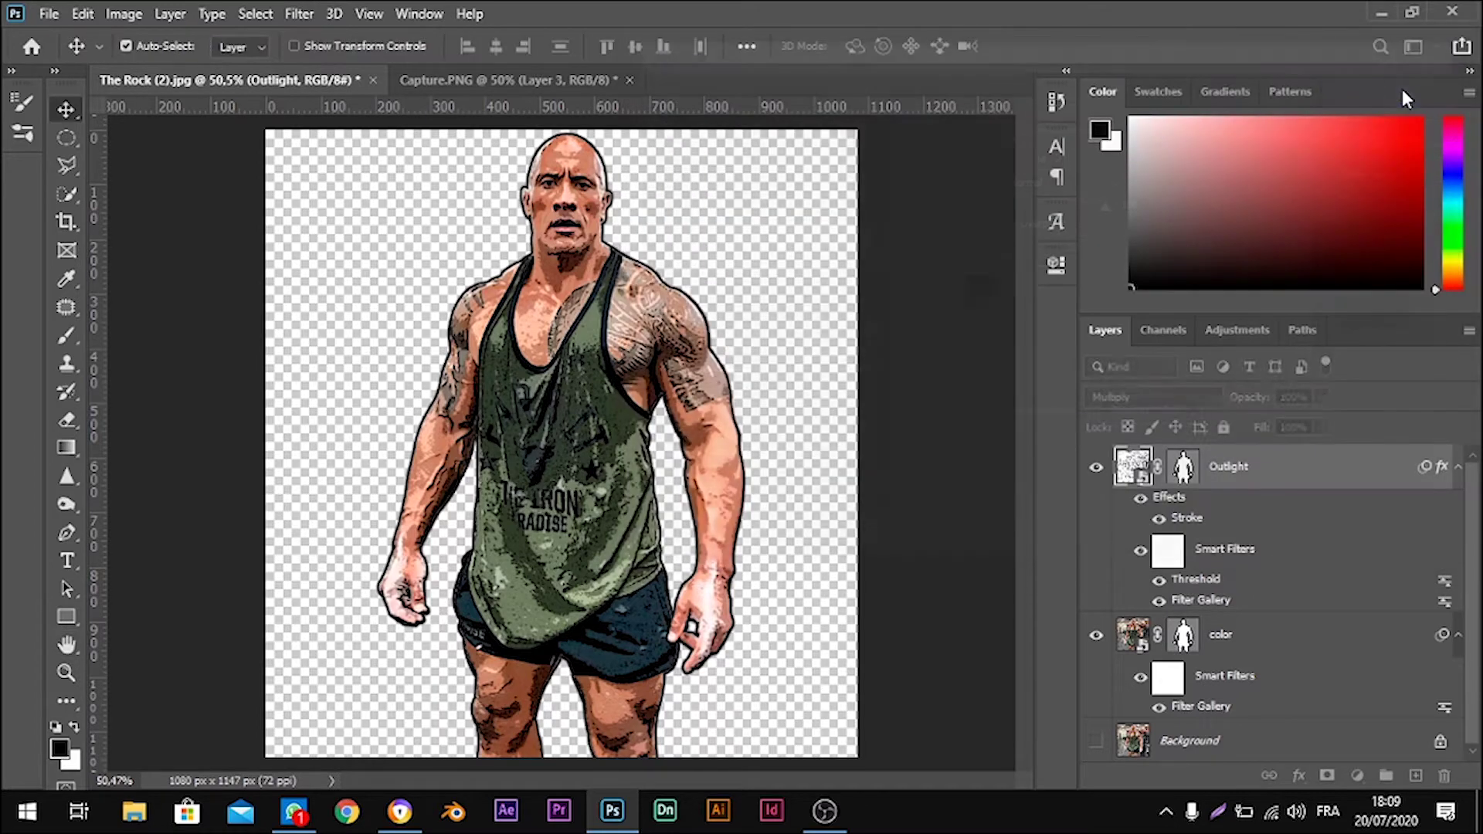
# - Bring the GTA sunset layer into The Rock document below the color layer as a Smart Object
pyautogui.click(456, 89)
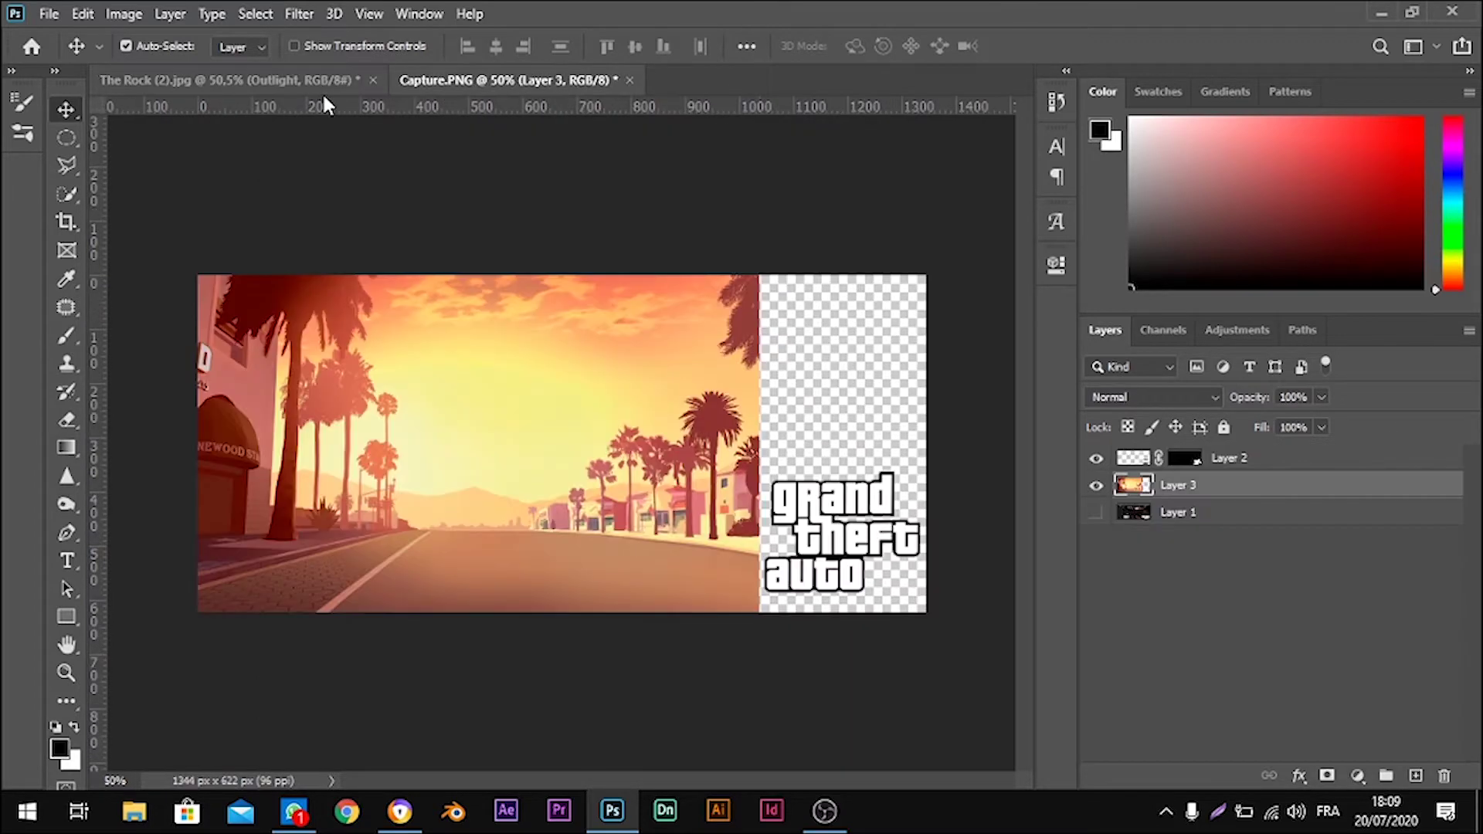
pyautogui.moveTo(473, 441)
pyautogui.mouseDown()
pyautogui.moveTo(477, 337)
pyautogui.moveTo(498, 356)
pyautogui.mouseUp()
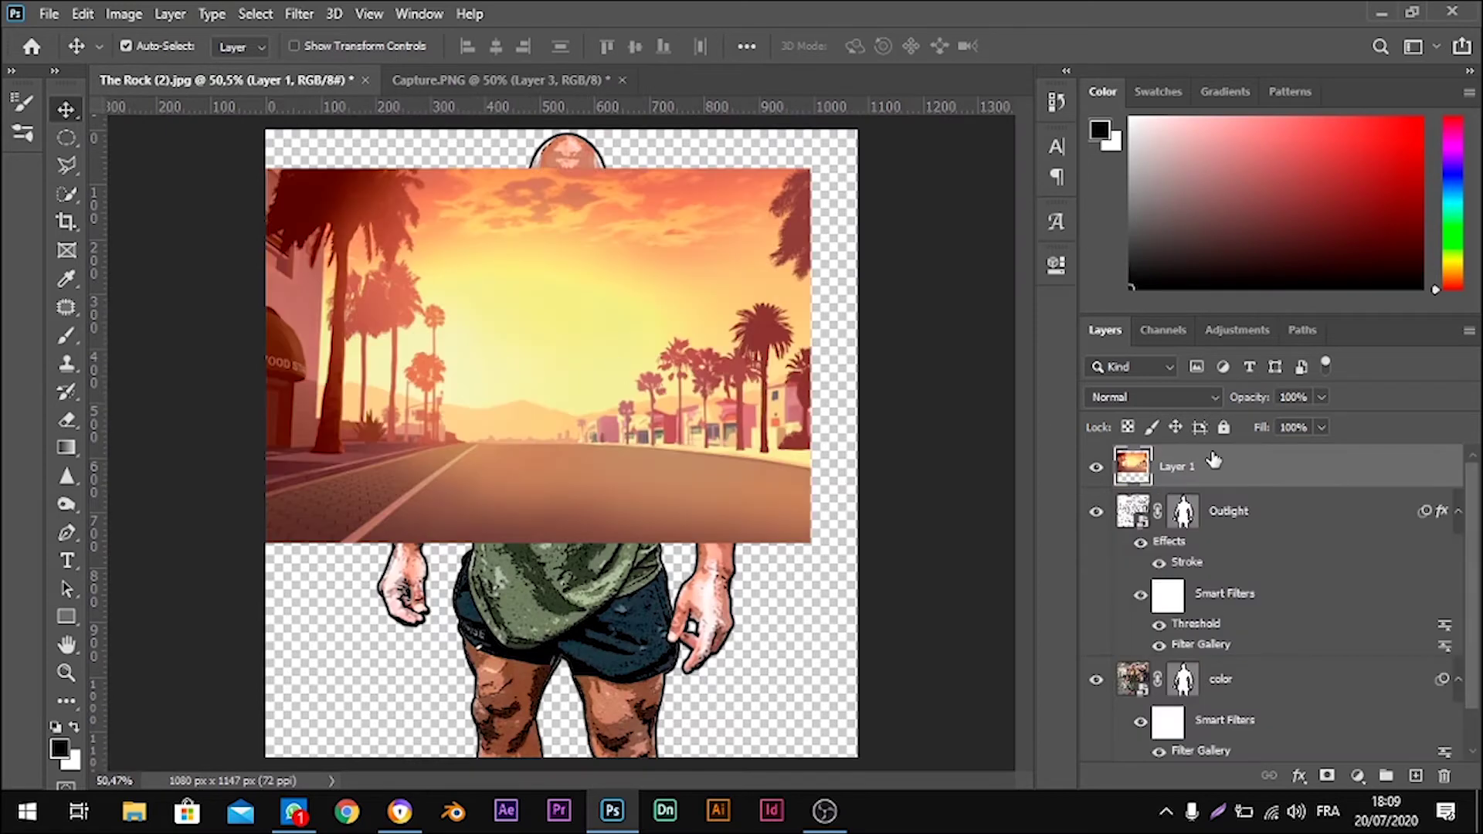
pyautogui.moveTo(1214, 459); pyautogui.dragTo(1238, 684)
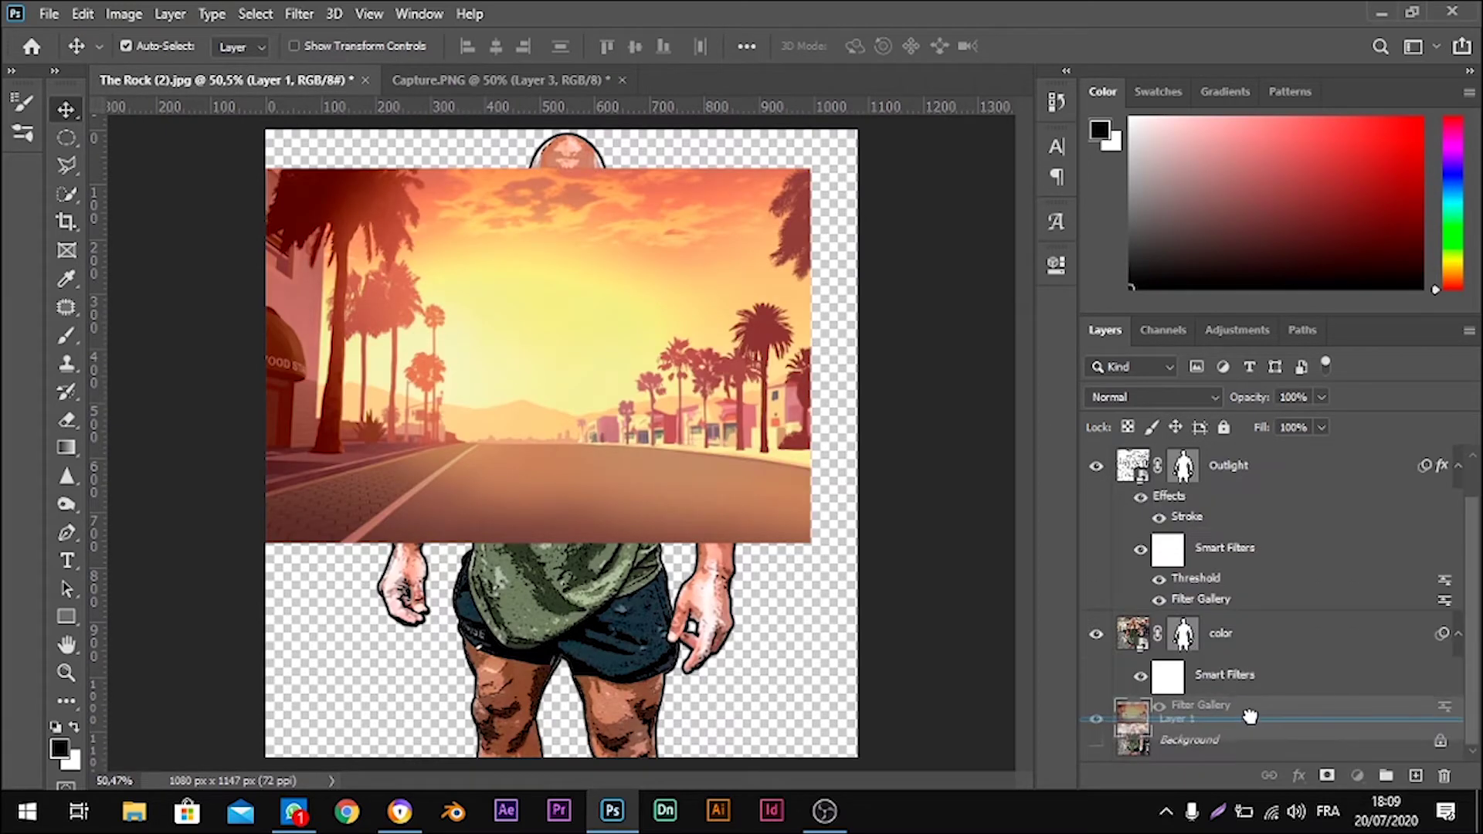
pyautogui.moveTo(1242, 739); pyautogui.dragTo(1242, 734)
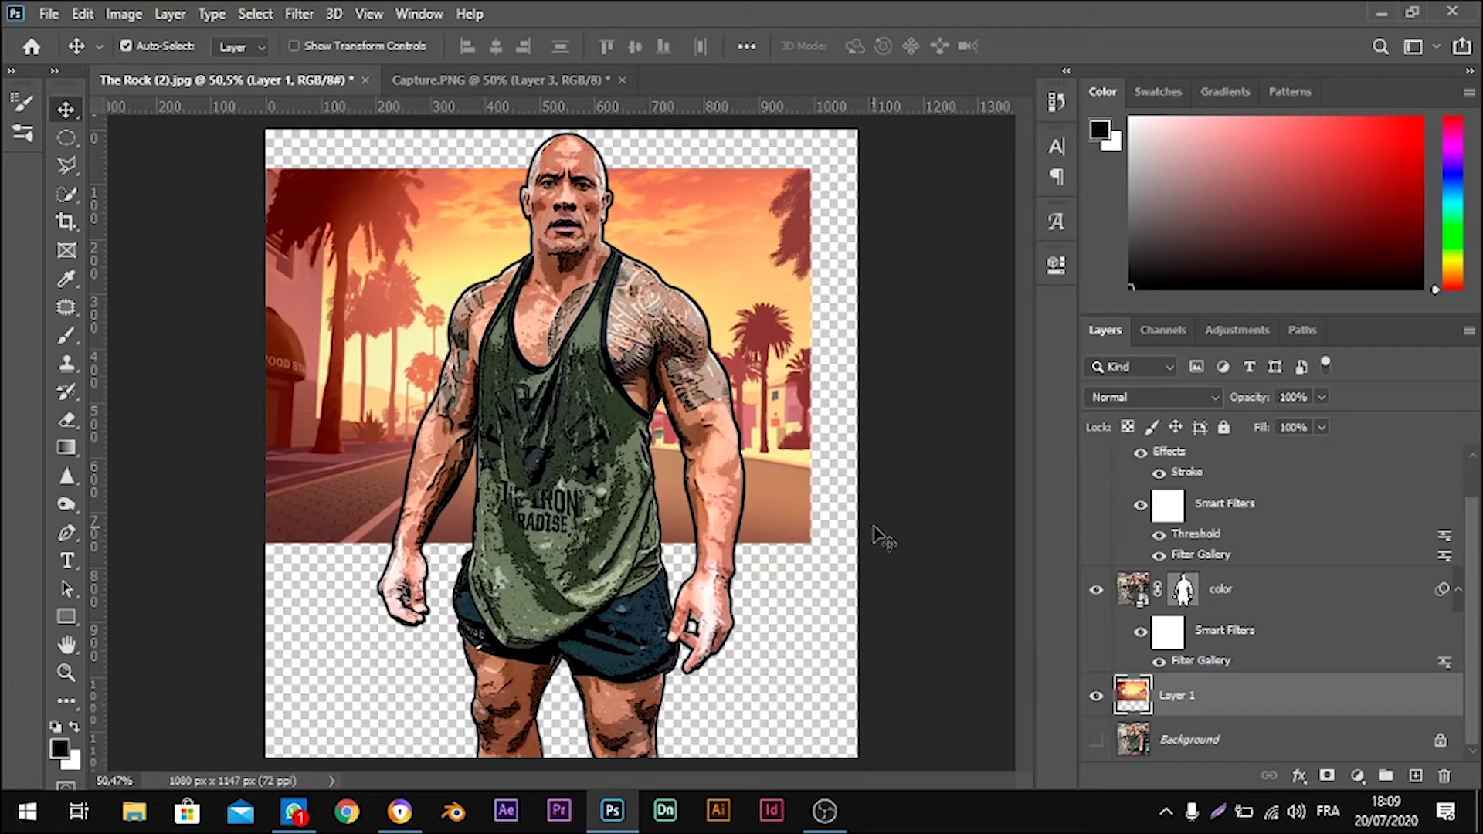
pyautogui.rightClick(1170, 704)
pyautogui.click(1275, 302)
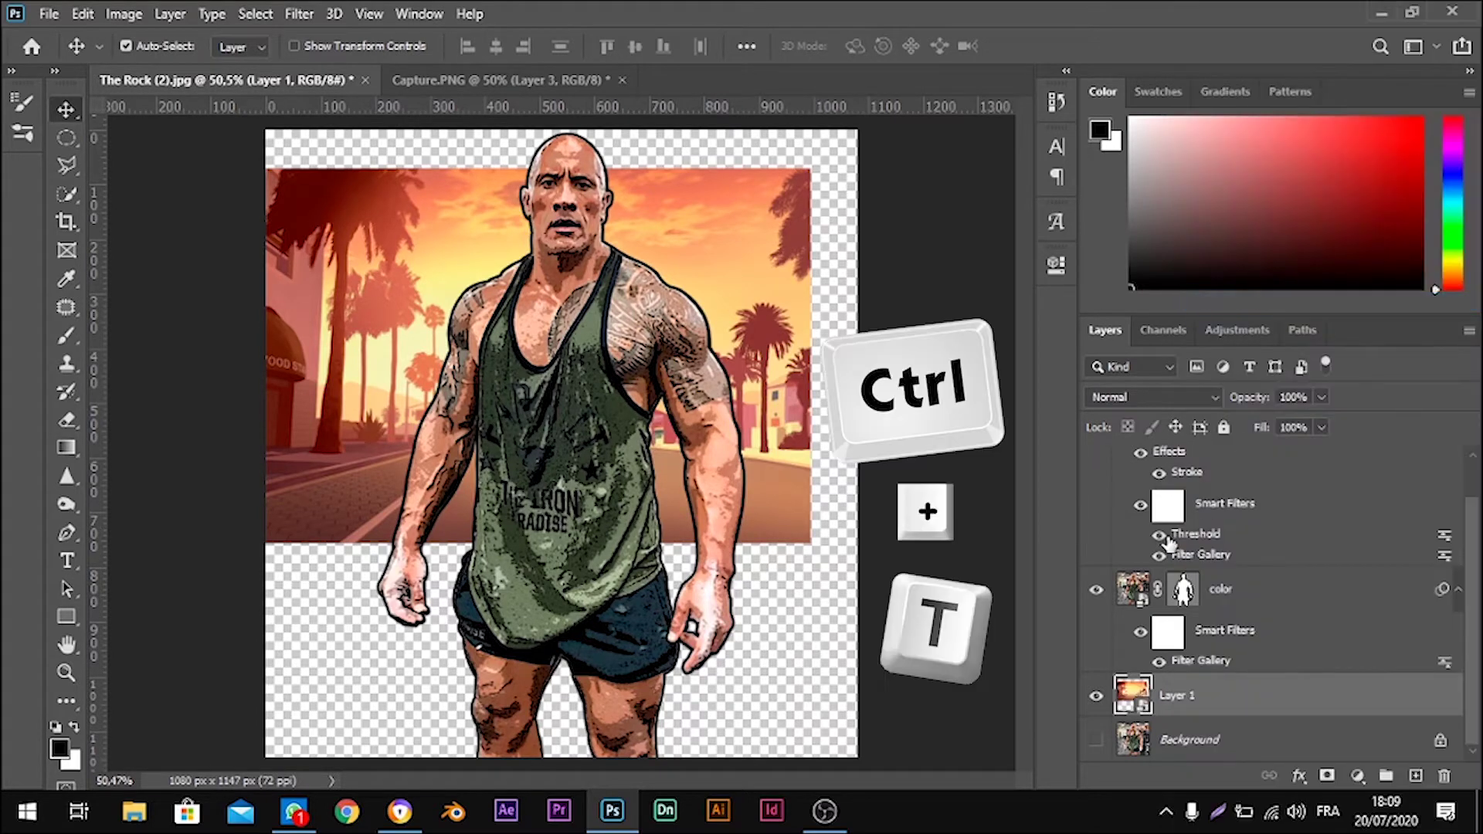
# - Scale and position the sunset background with Free Transform so it covers the whole canvas
pyautogui.hotkey('ctrl', 't')
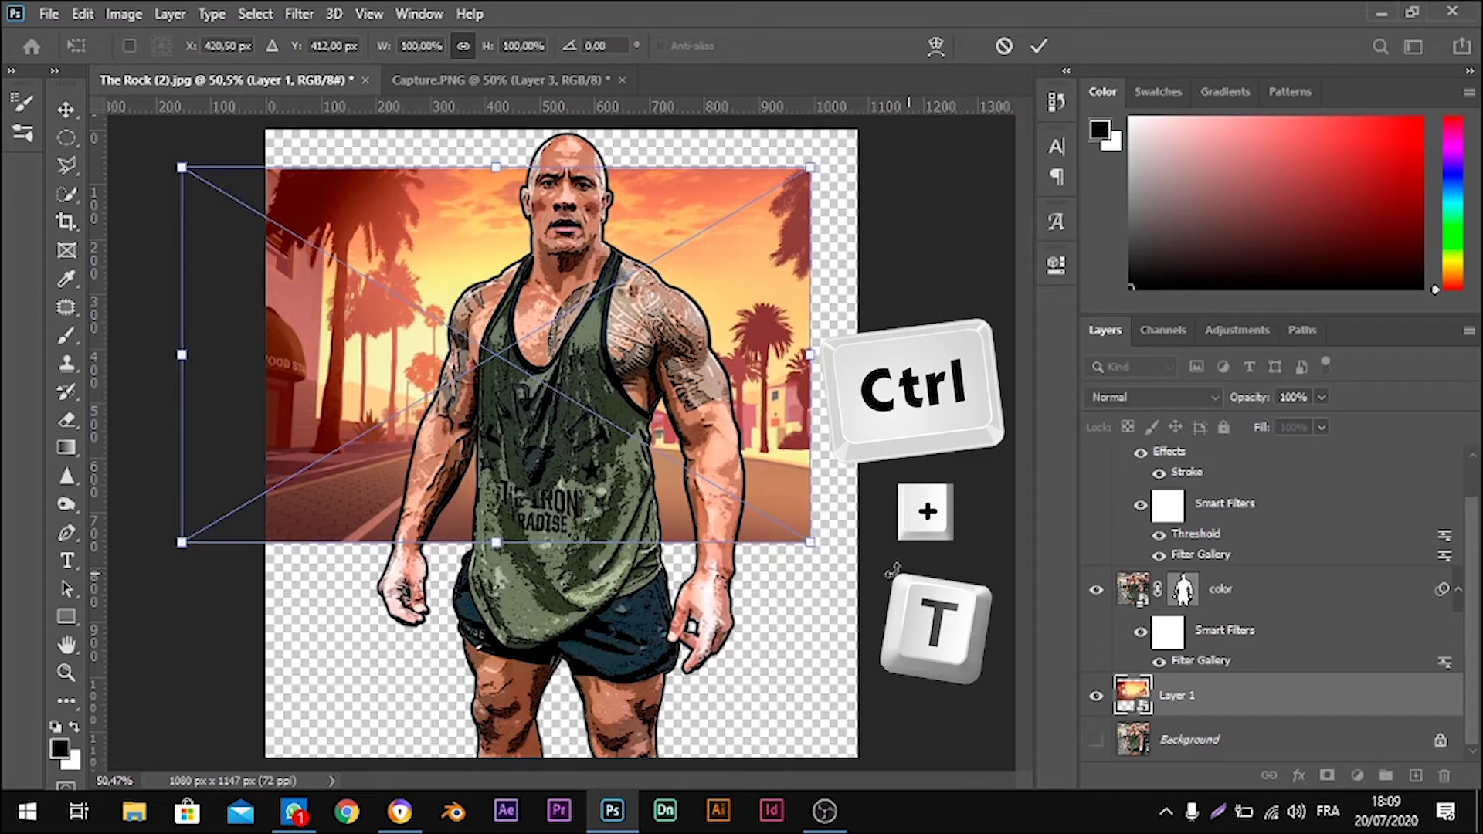
pyautogui.scroll(-3, 711, 442)
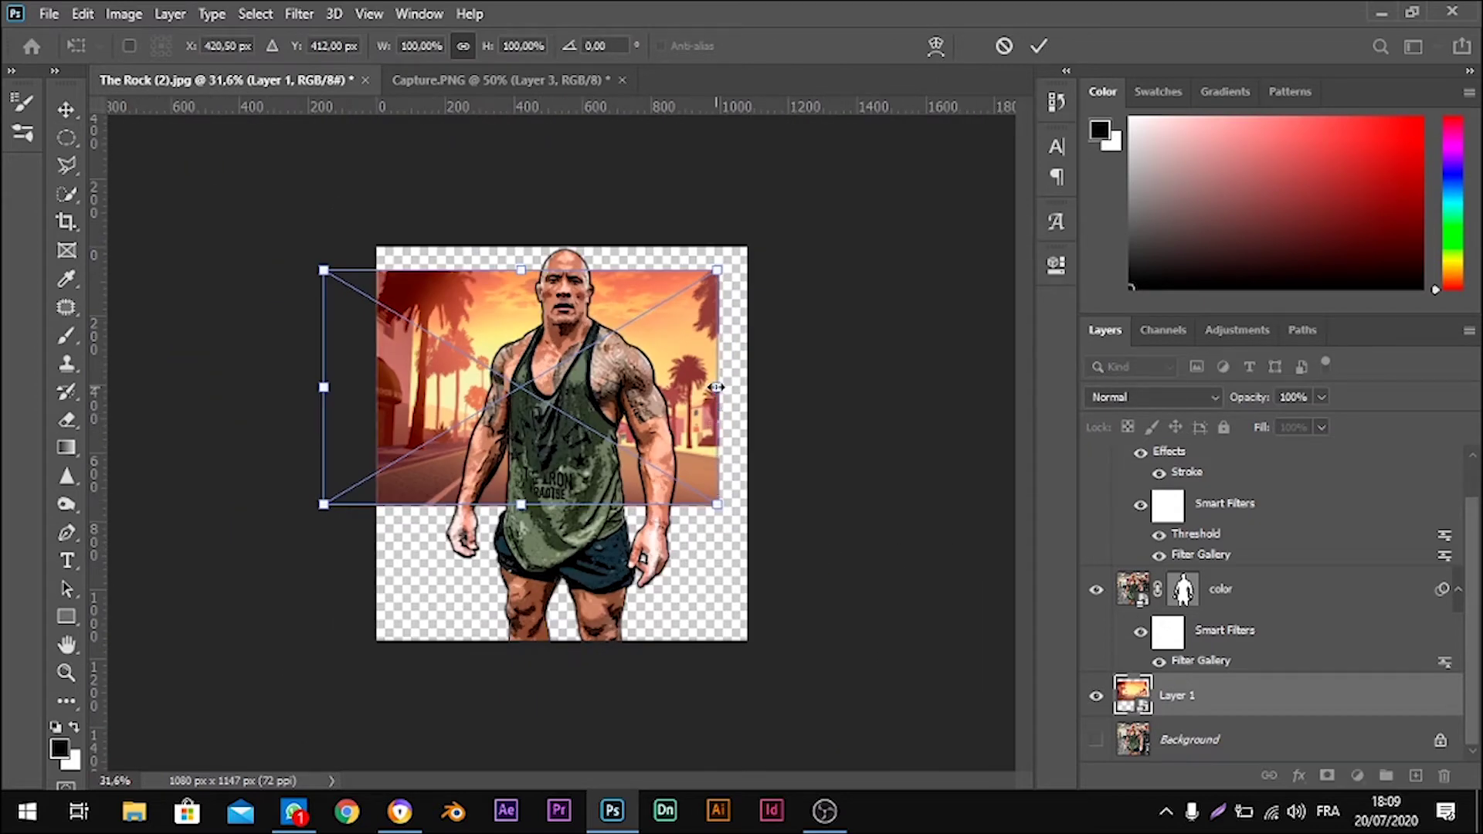
pyautogui.moveTo(717, 388); pyautogui.dragTo(930, 443)
pyautogui.moveTo(633, 423); pyautogui.dragTo(541, 471)
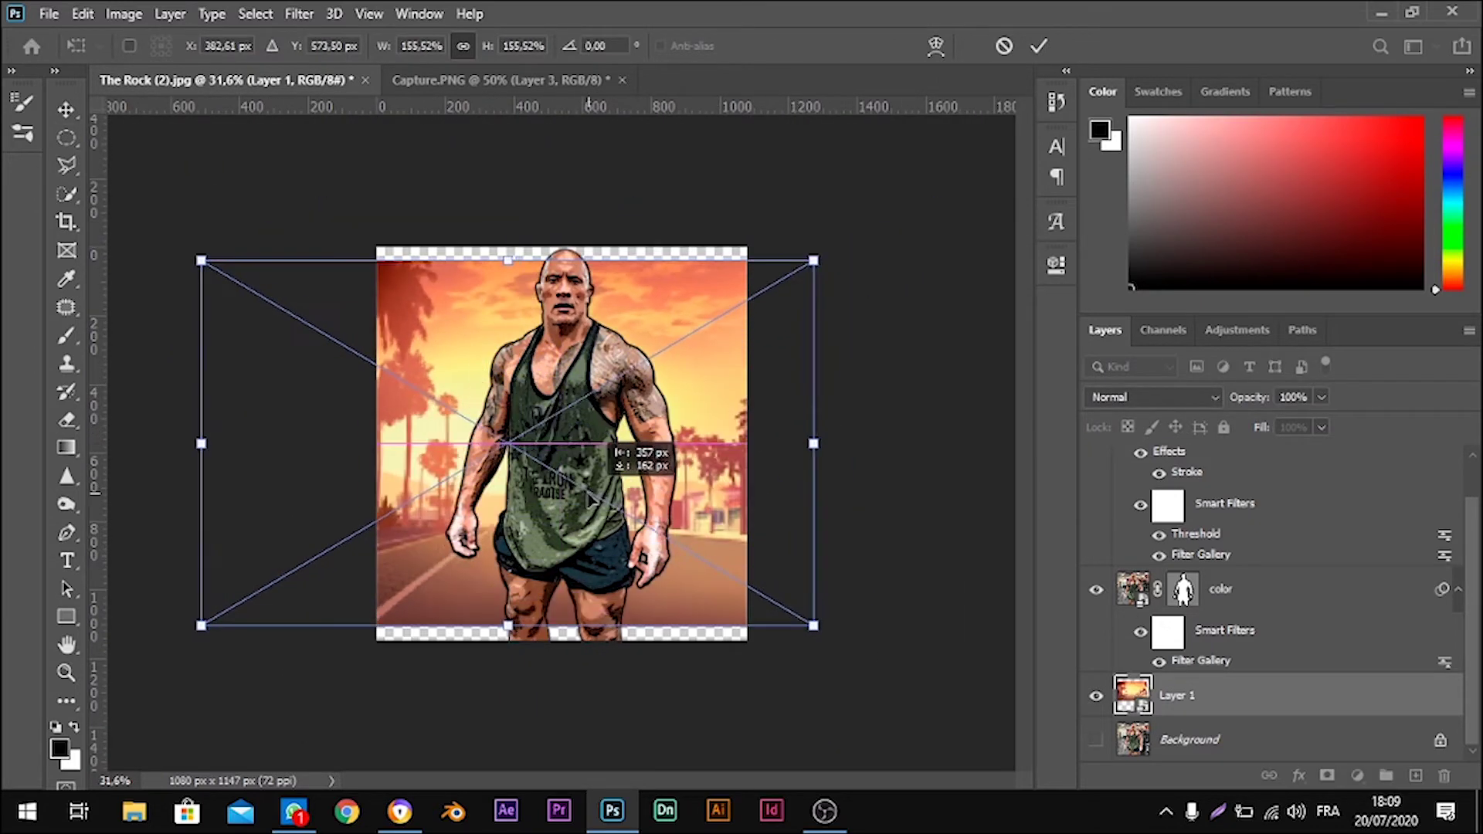
pyautogui.moveTo(811, 611); pyautogui.dragTo(912, 669)
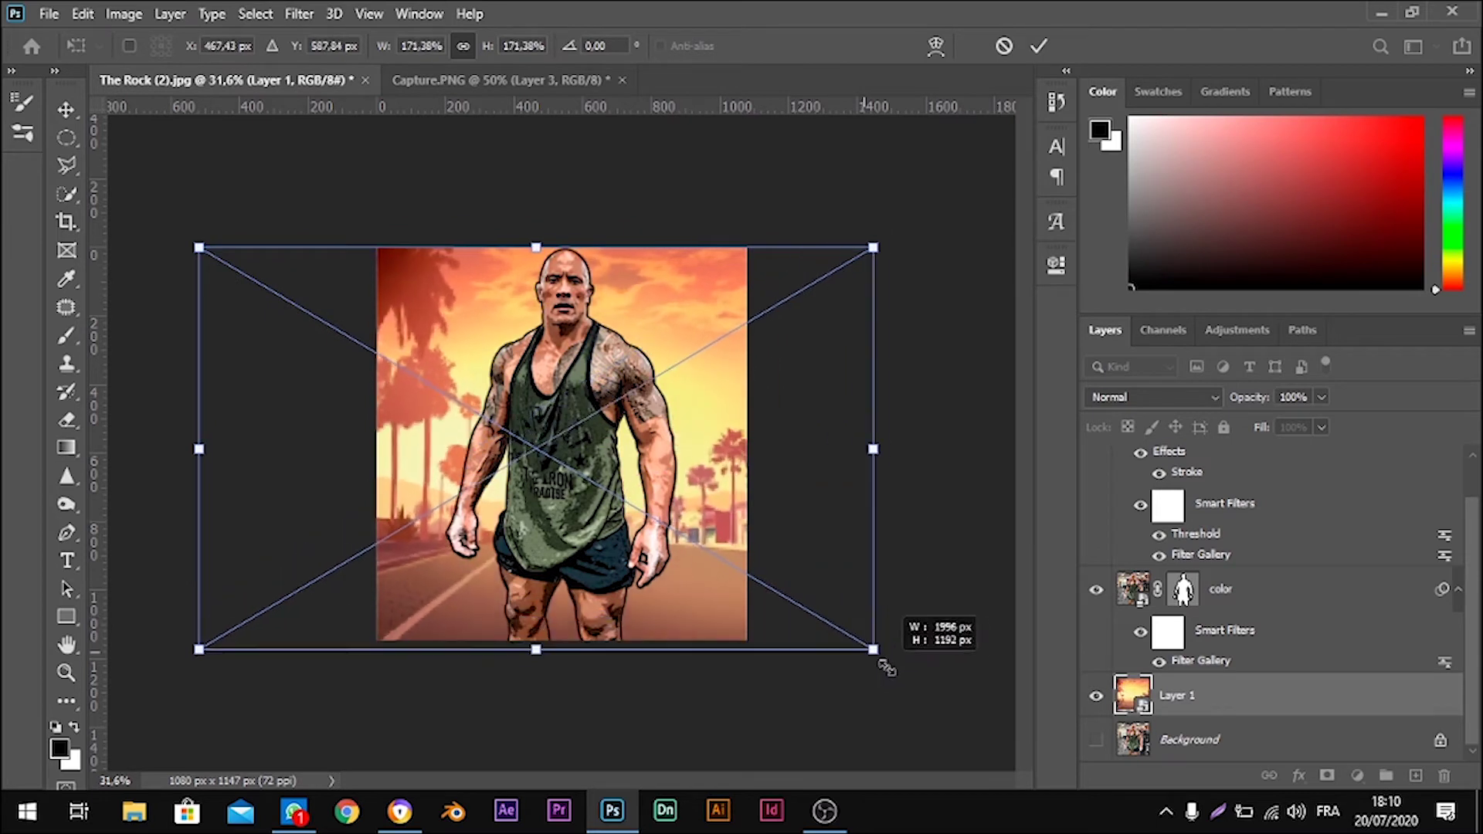
pyautogui.moveTo(804, 629)
pyautogui.mouseDown()
pyautogui.moveTo(734, 635)
pyautogui.moveTo(759, 635)
pyautogui.mouseUp()
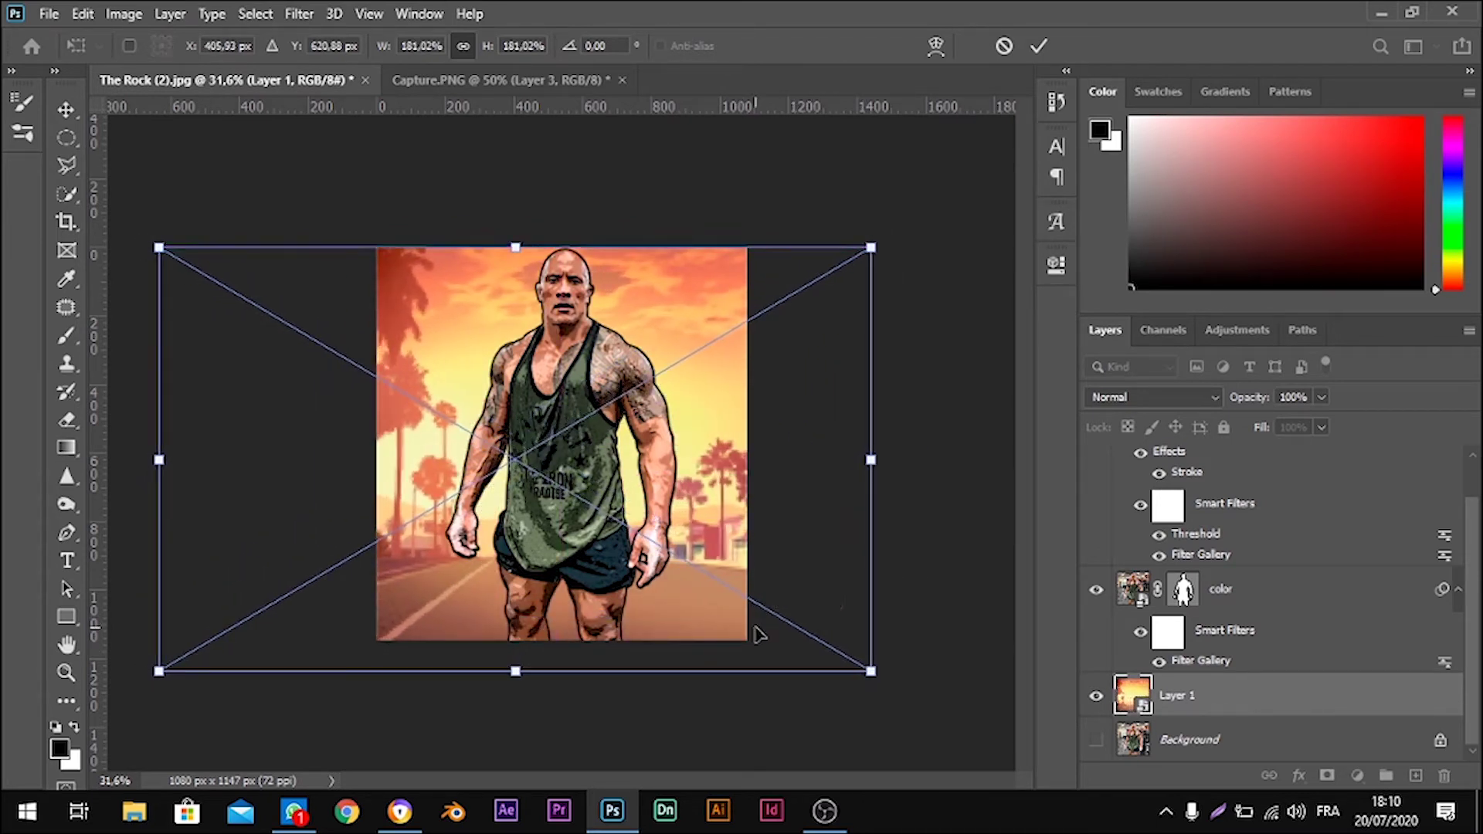
pyautogui.press('Return')
pyautogui.scroll(3, 448, 325)
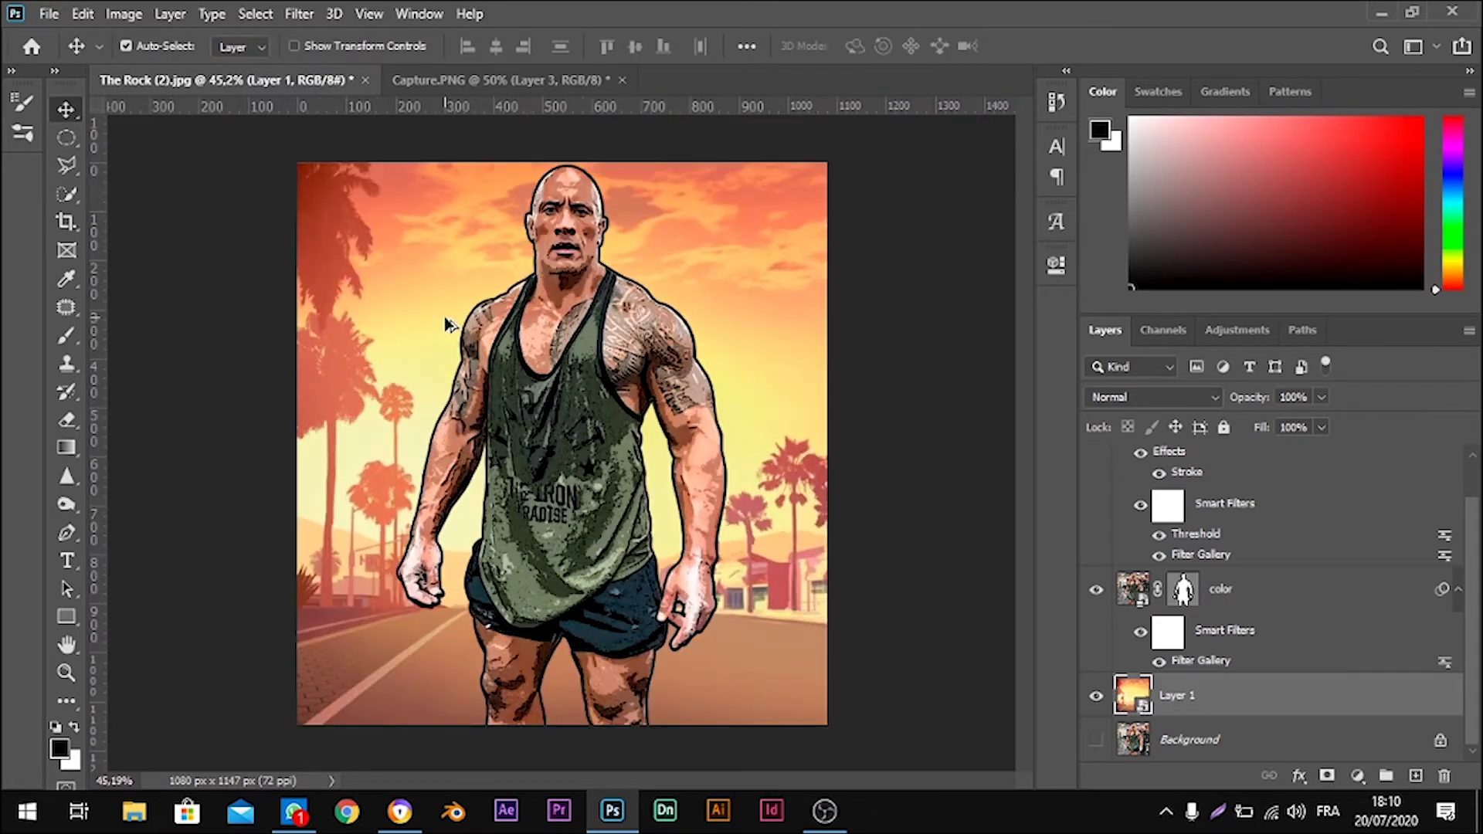
pyautogui.scroll(2, 448, 324)
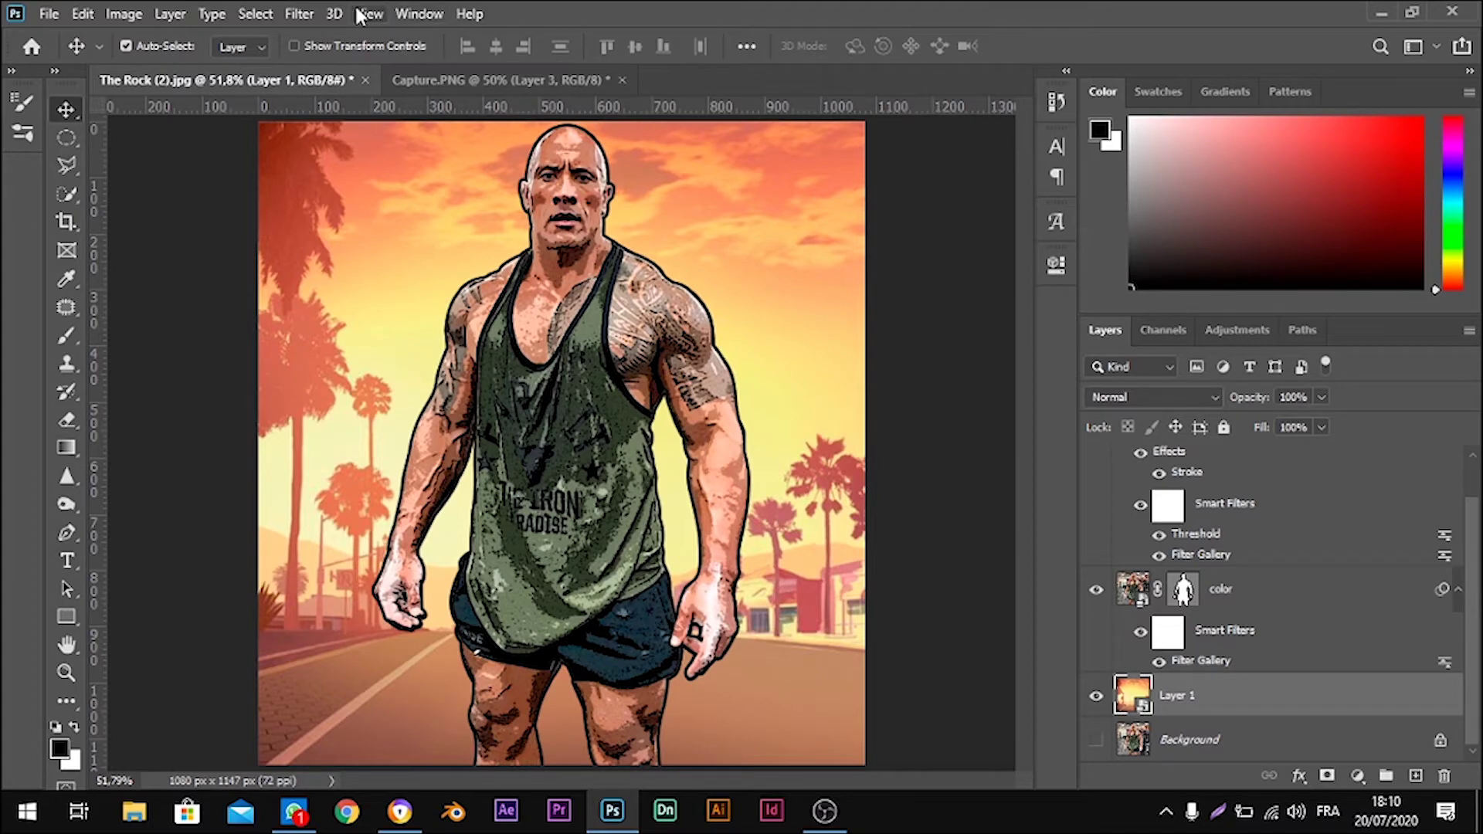
# - Apply a 2.6 px Gaussian Blur to the sunset background Layer 1
pyautogui.click(312, 14)
pyautogui.moveTo(348, 258)
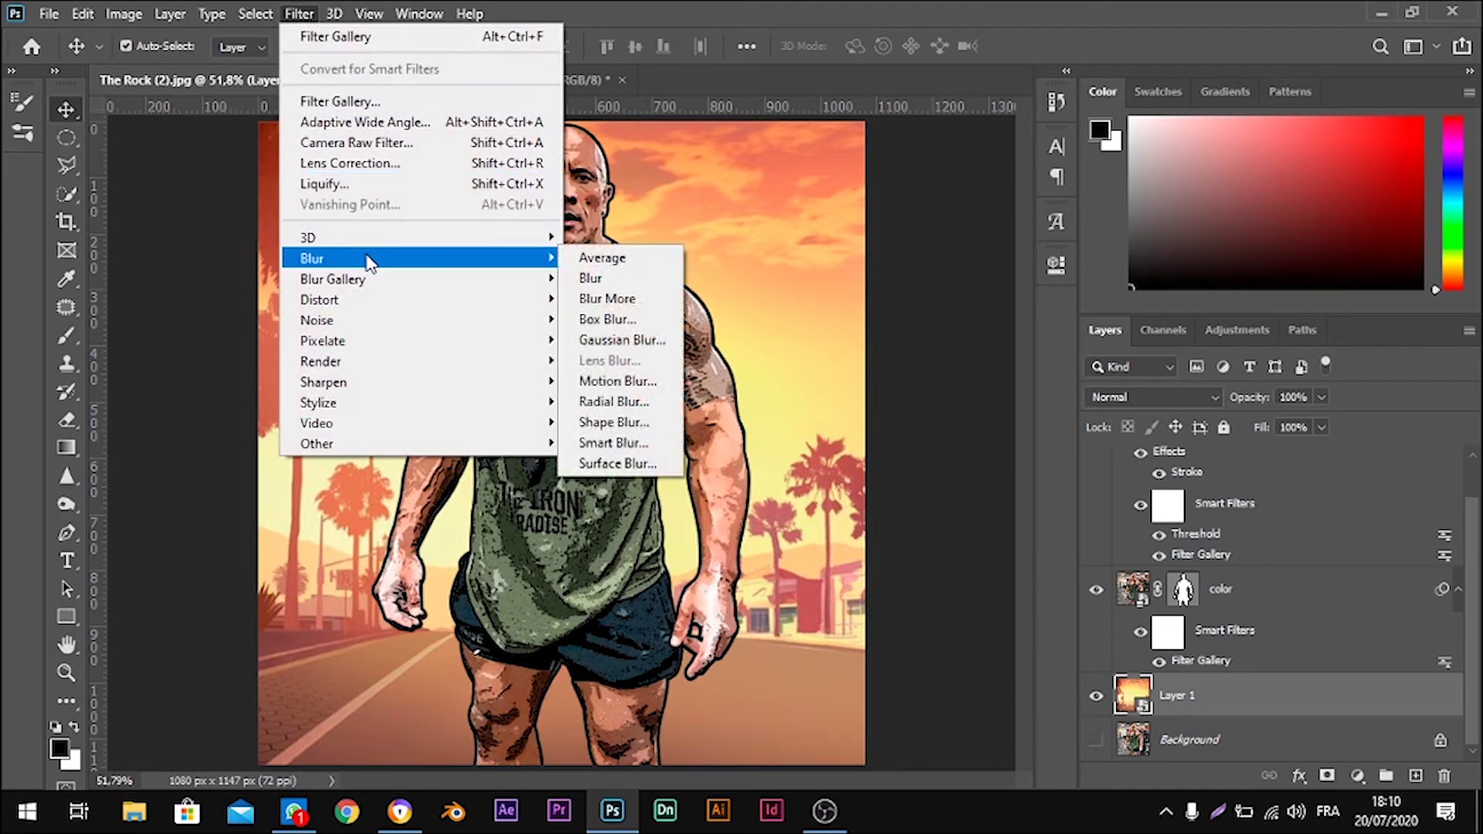
pyautogui.click(622, 340)
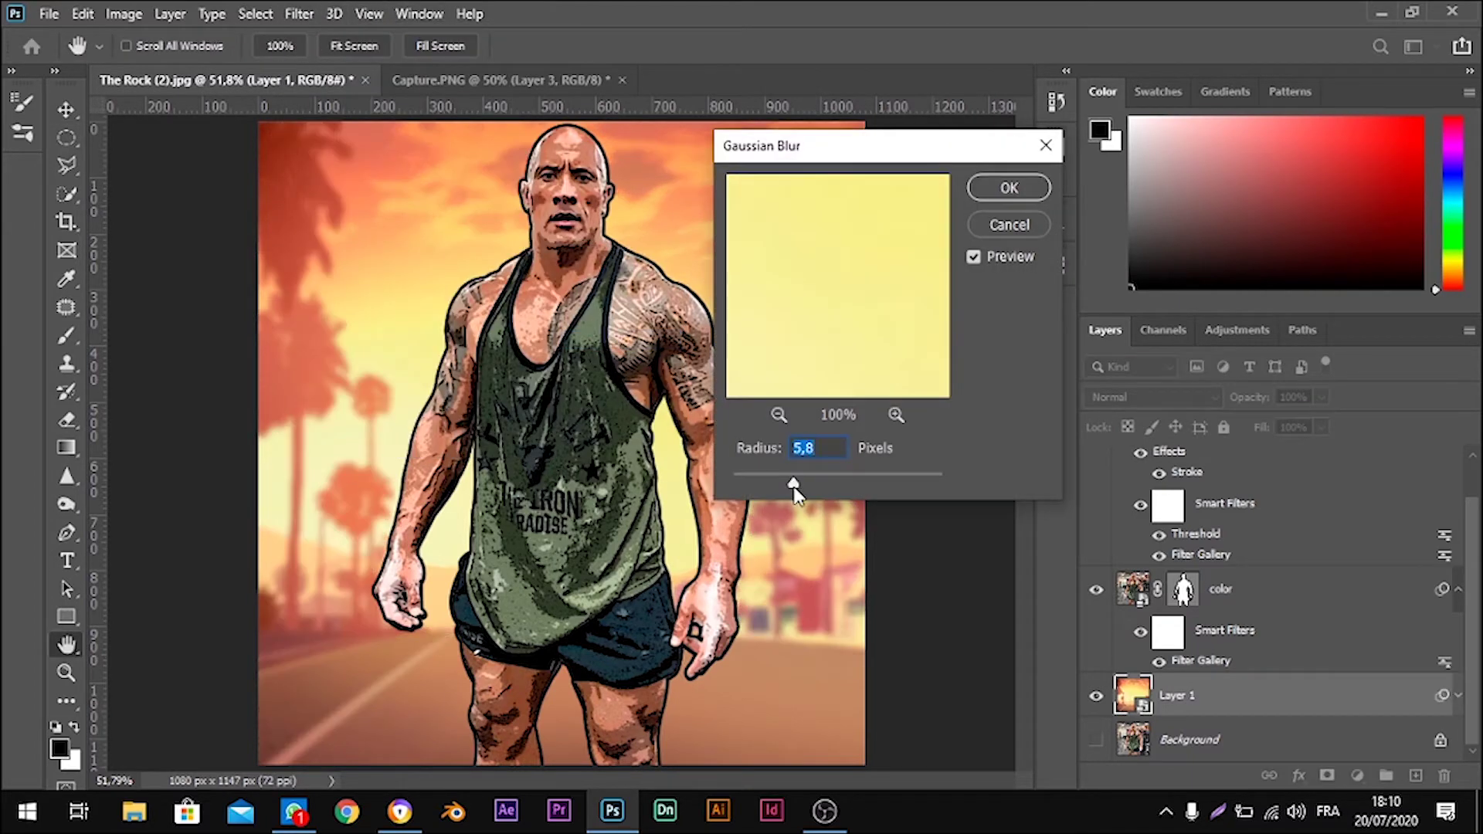
pyautogui.moveTo(794, 488)
pyautogui.mouseDown()
pyautogui.moveTo(735, 486)
pyautogui.moveTo(762, 485)
pyautogui.mouseUp()
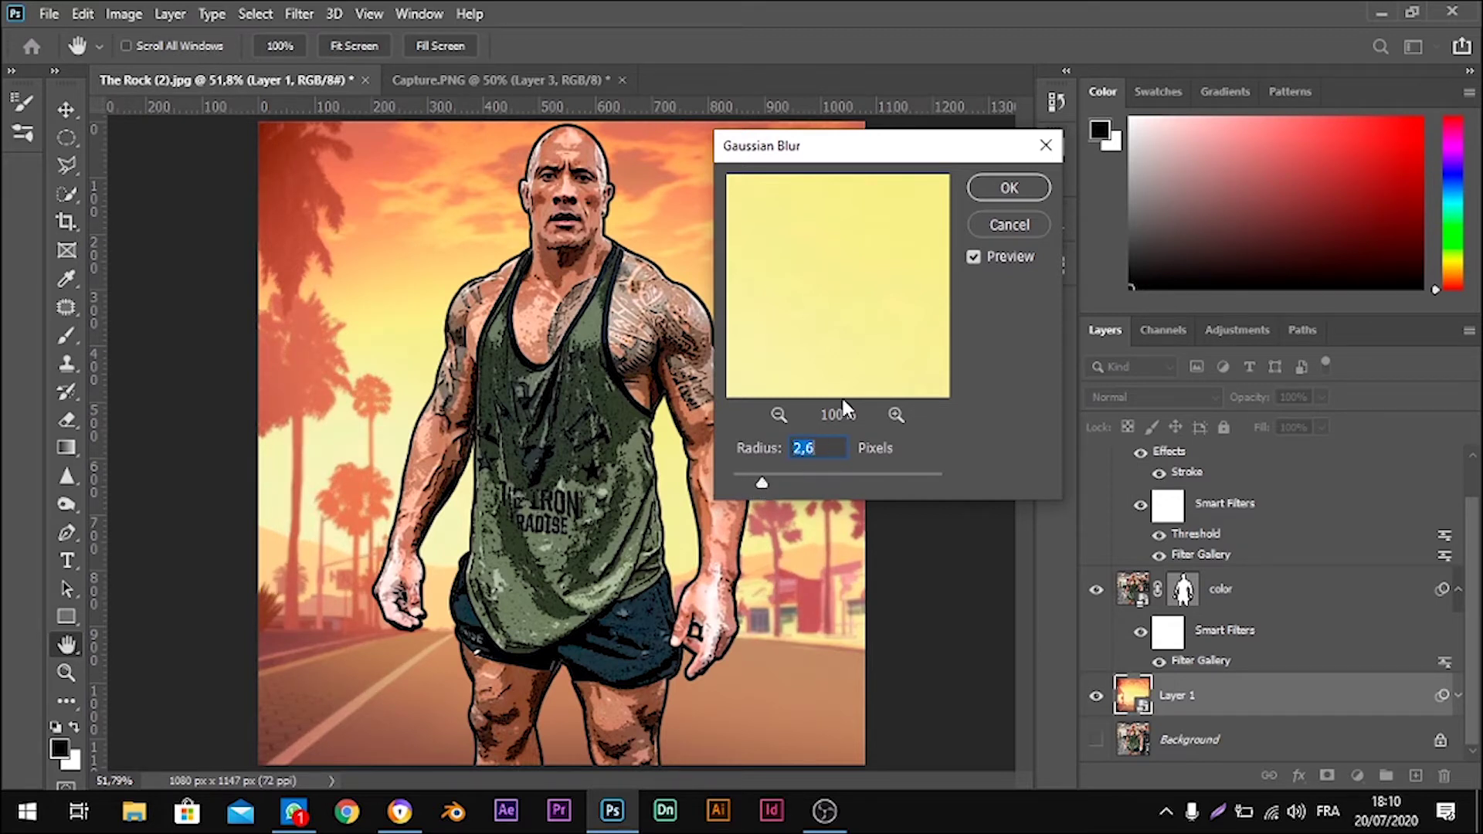
pyautogui.click(1005, 185)
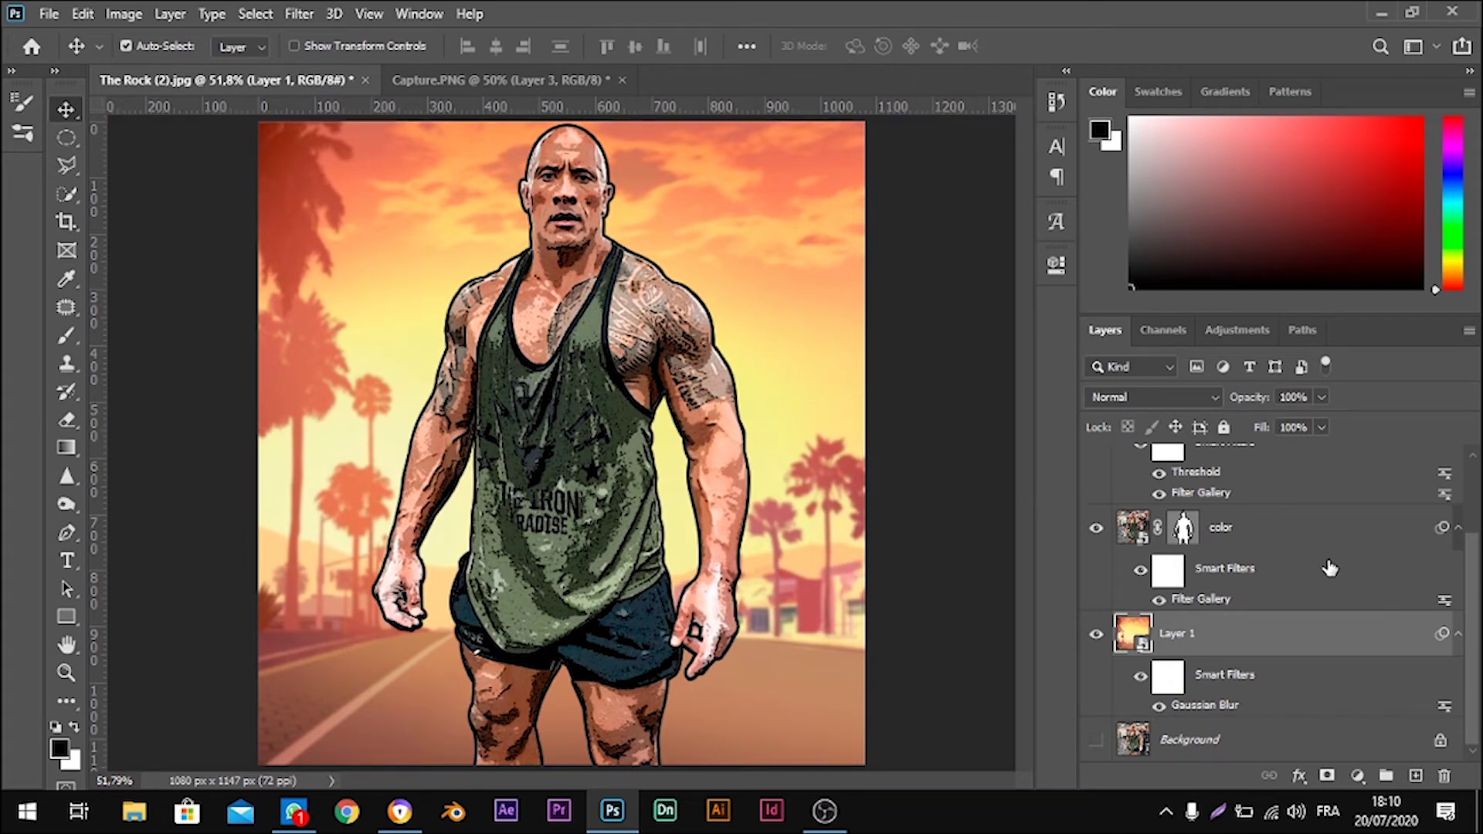
# - Add a Gradient Fill layer whose start colour is golden yellow #ffc600, fading to transparent
pyautogui.click(1358, 775)
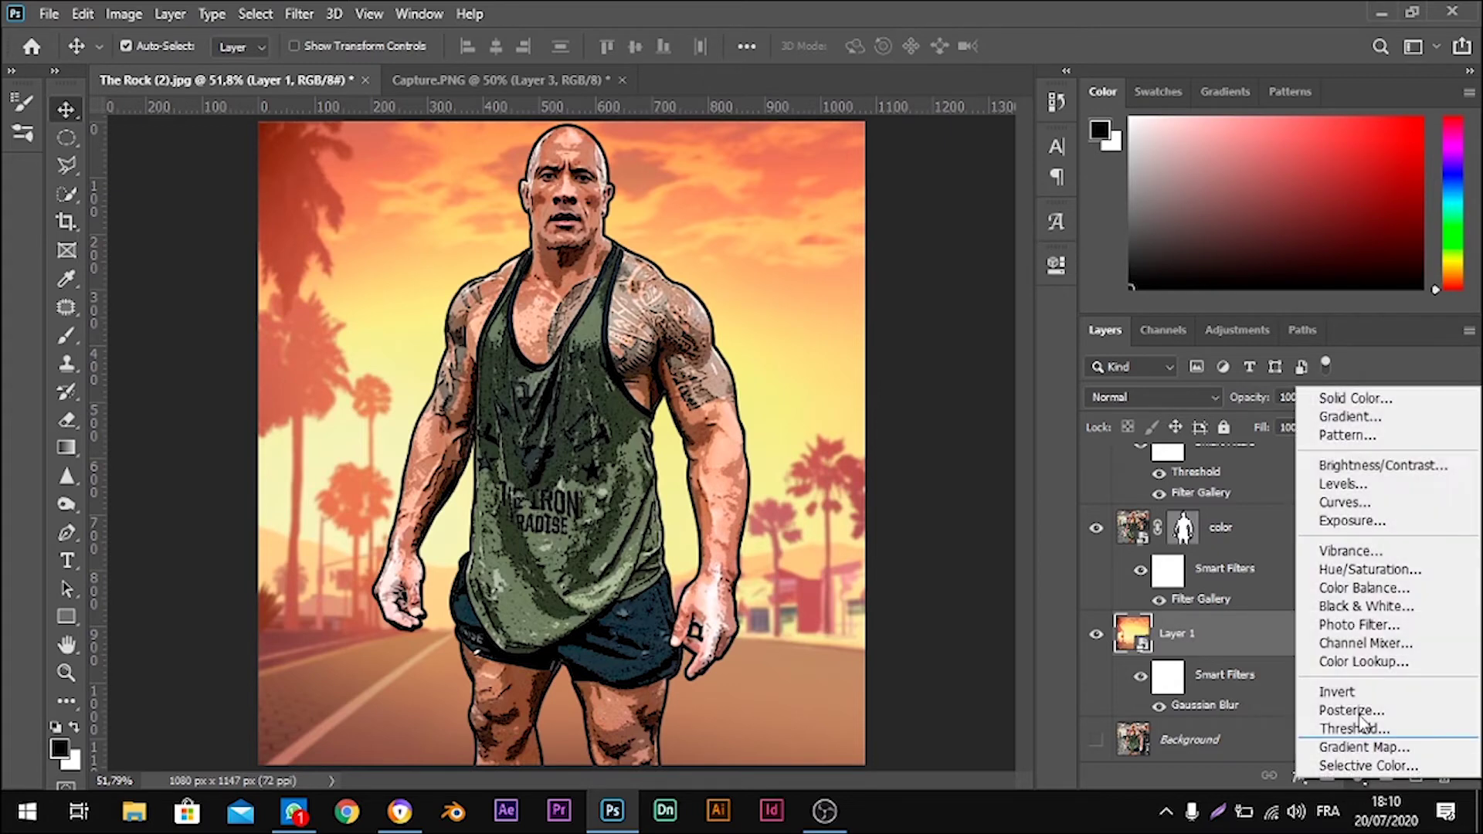
pyautogui.click(1360, 419)
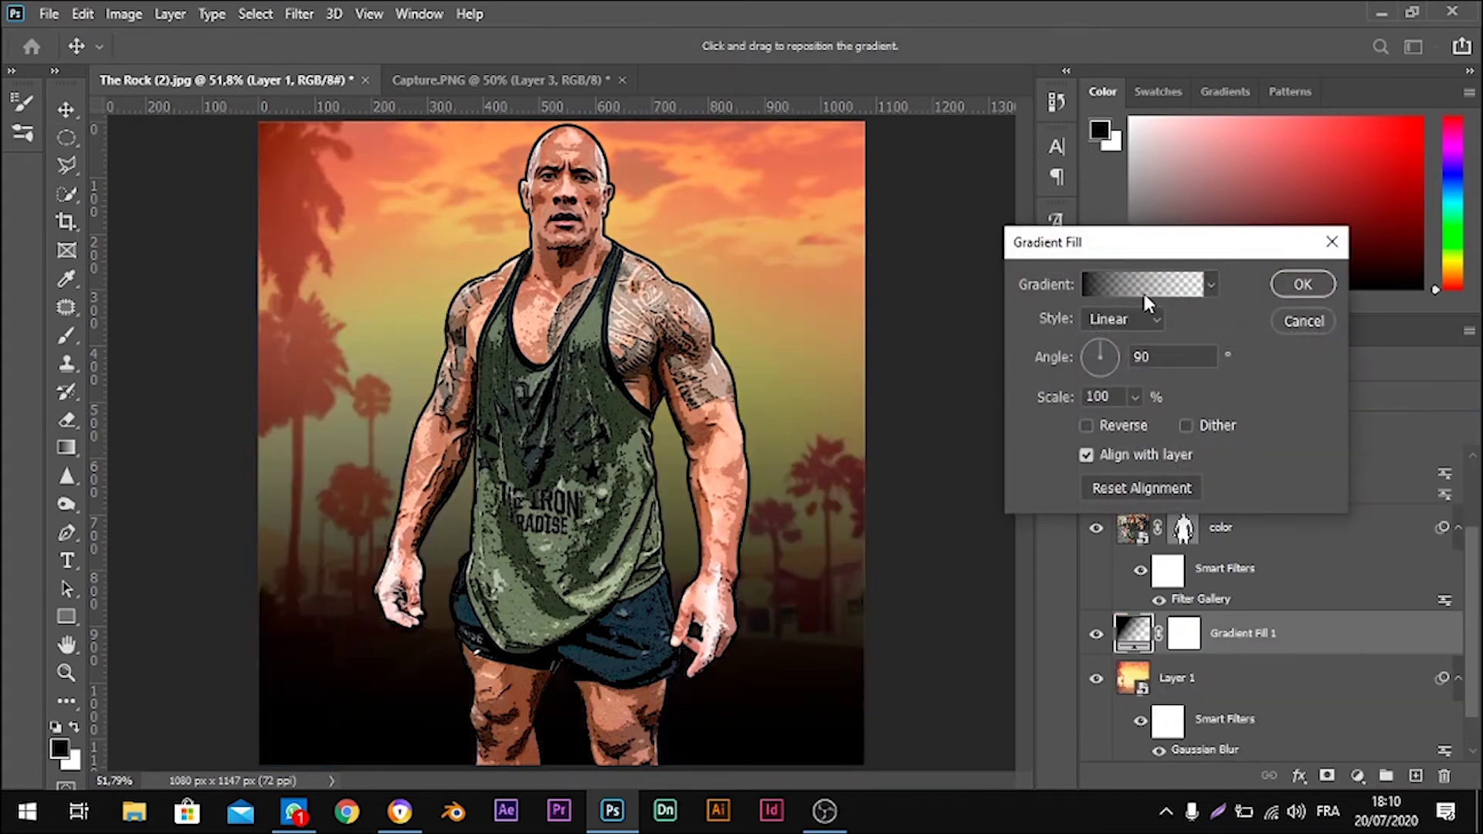
pyautogui.click(1145, 285)
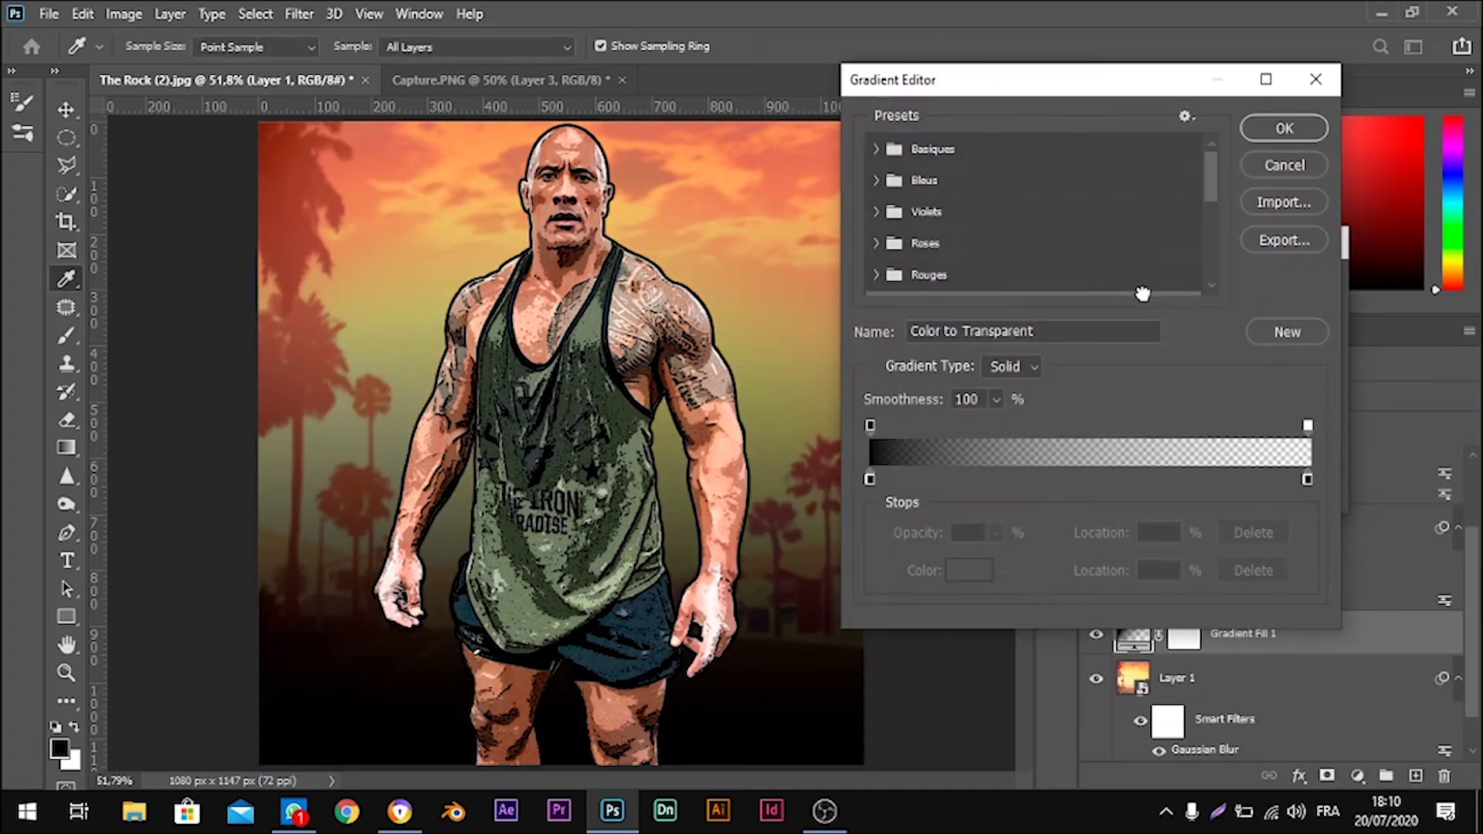
pyautogui.click(869, 480)
pyautogui.click(958, 576)
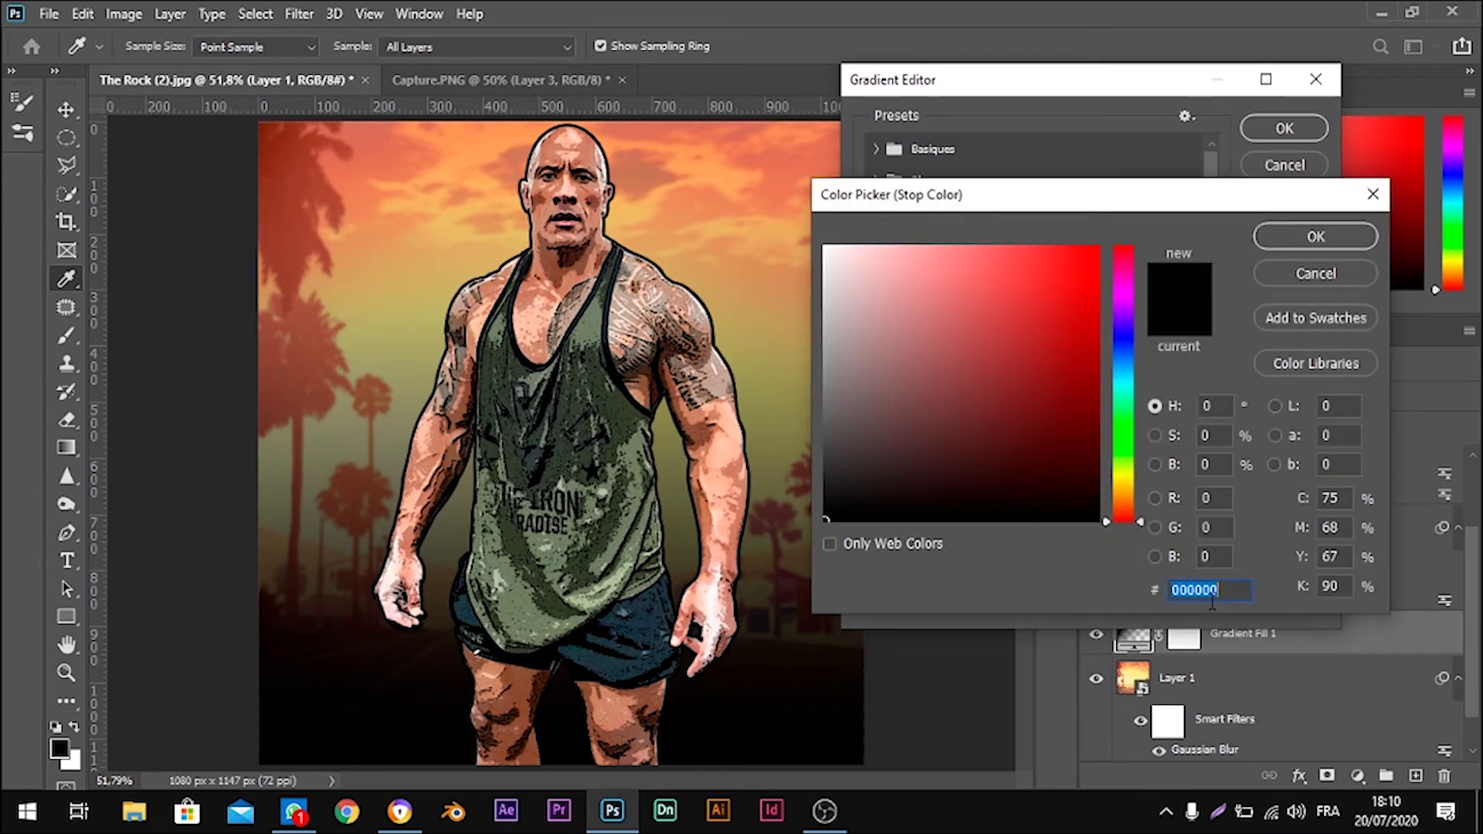
pyautogui.write('ffc')
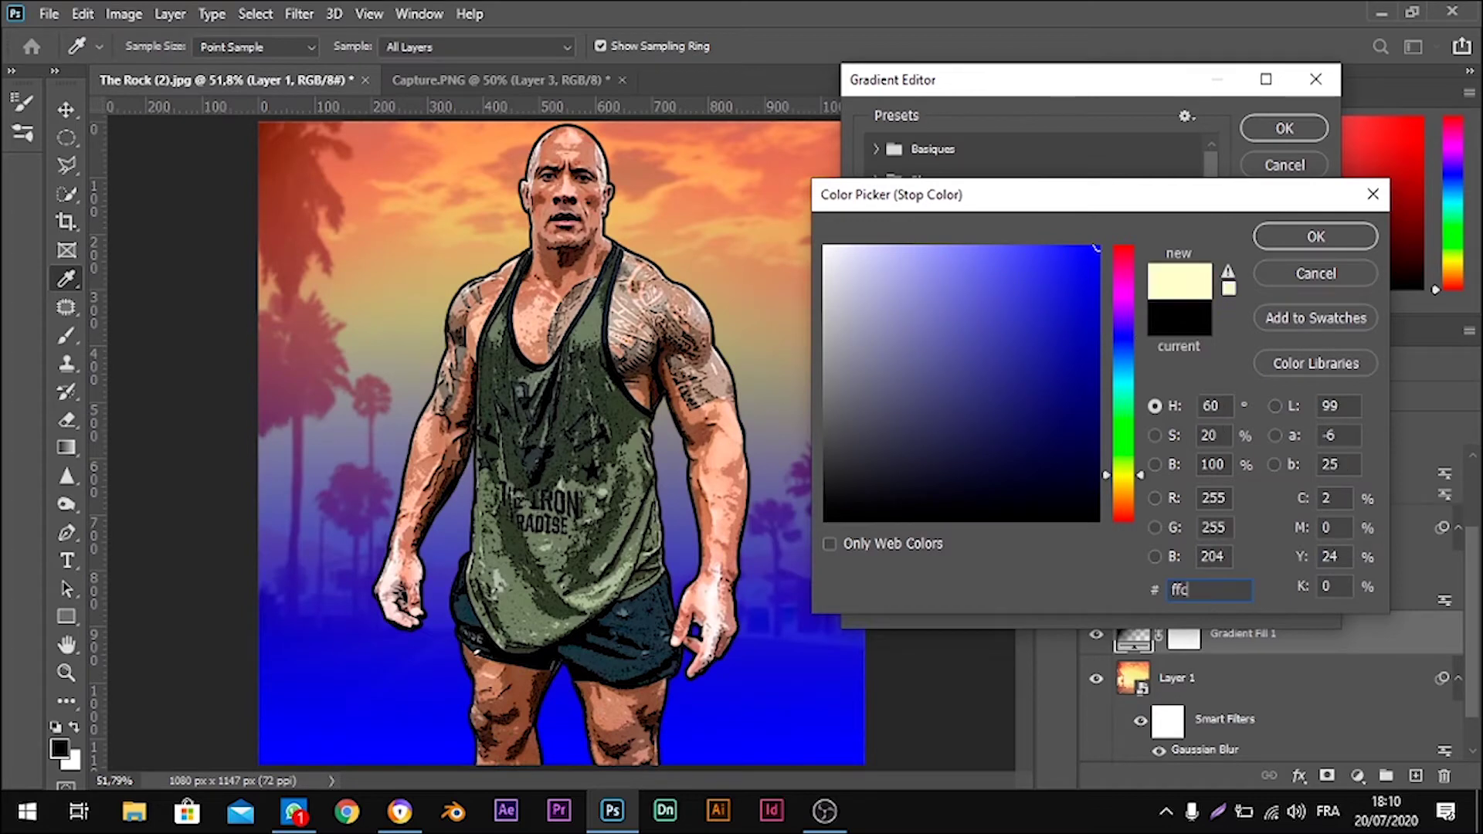
pyautogui.write('600')
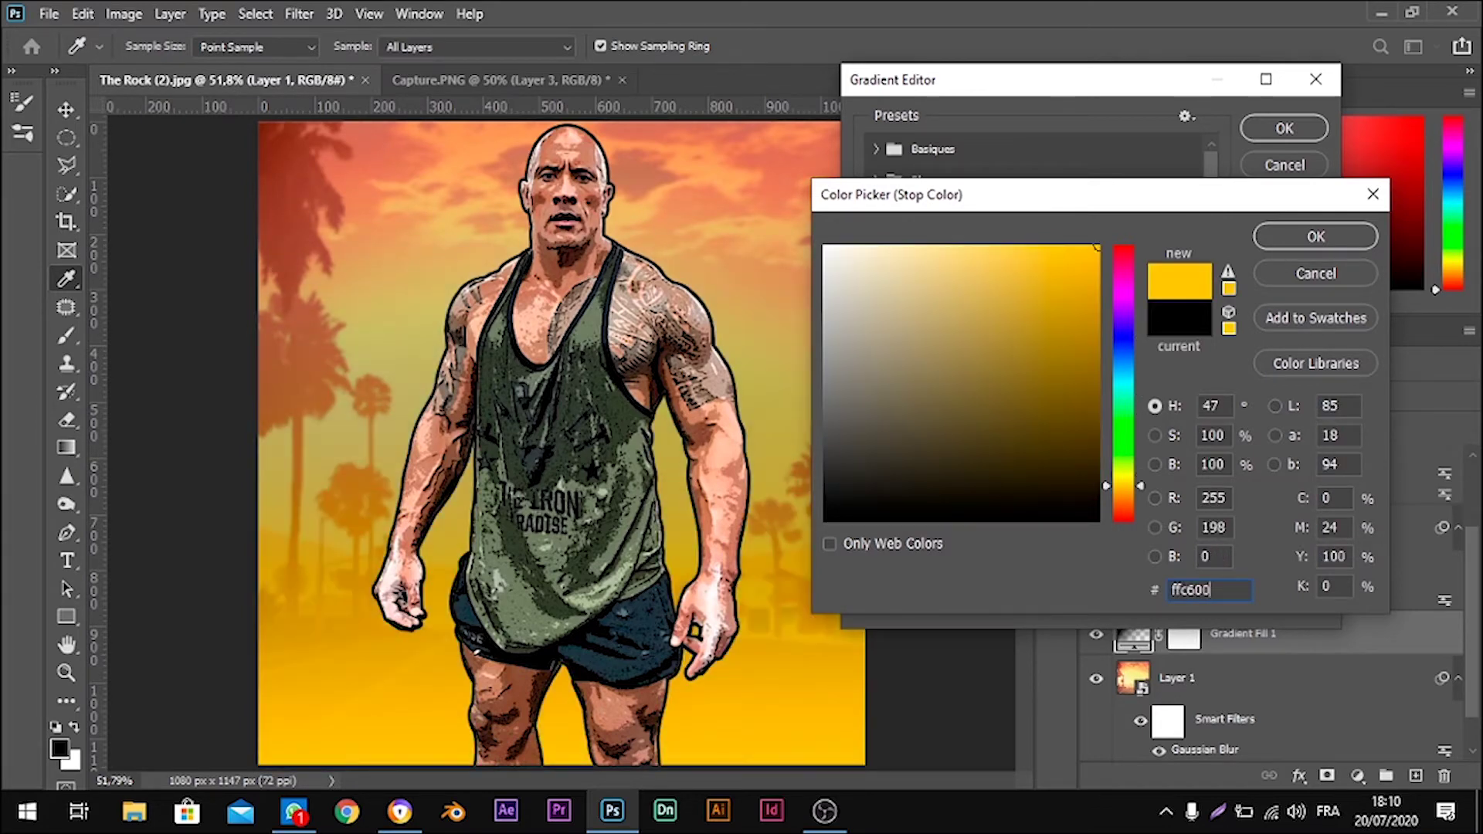
pyautogui.click(1313, 237)
pyautogui.click(1284, 129)
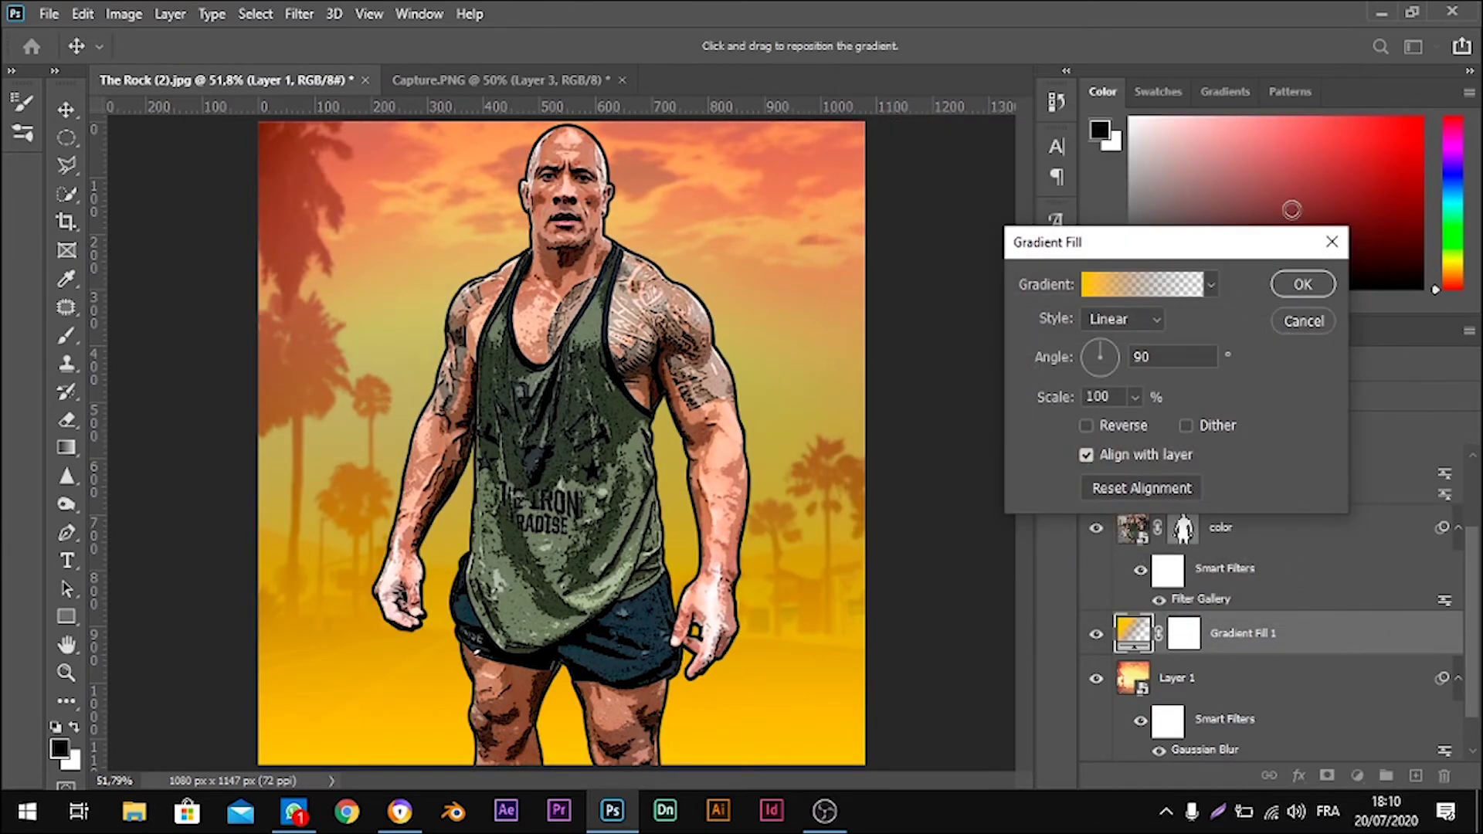
pyautogui.click(1302, 281)
# - Set Gradient Fill 1 to Overlay at 46% opacity, then switch to the Capture.PNG document
pyautogui.click(1322, 396)
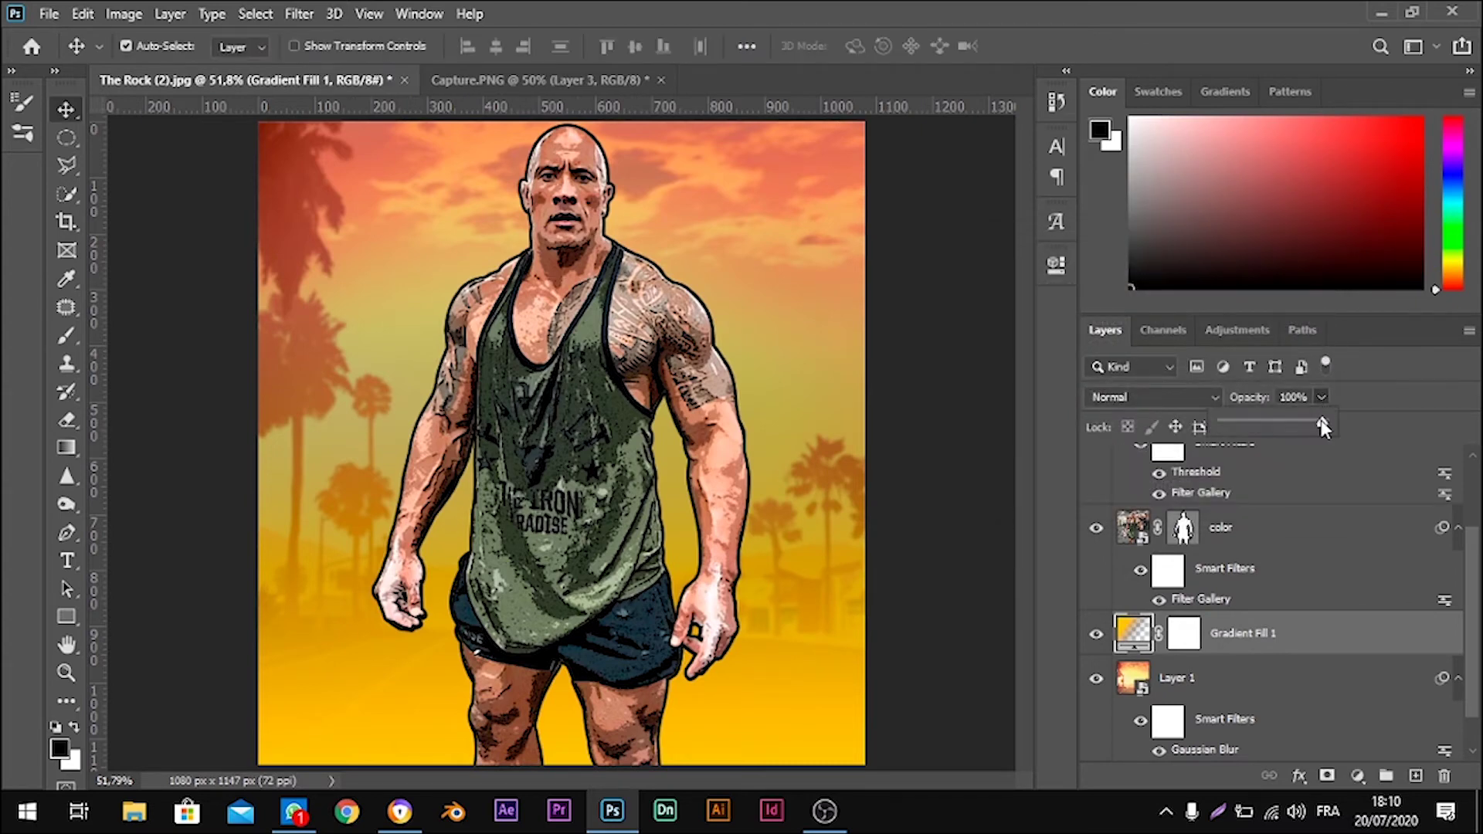
pyautogui.moveTo(1327, 422); pyautogui.dragTo(1271, 424)
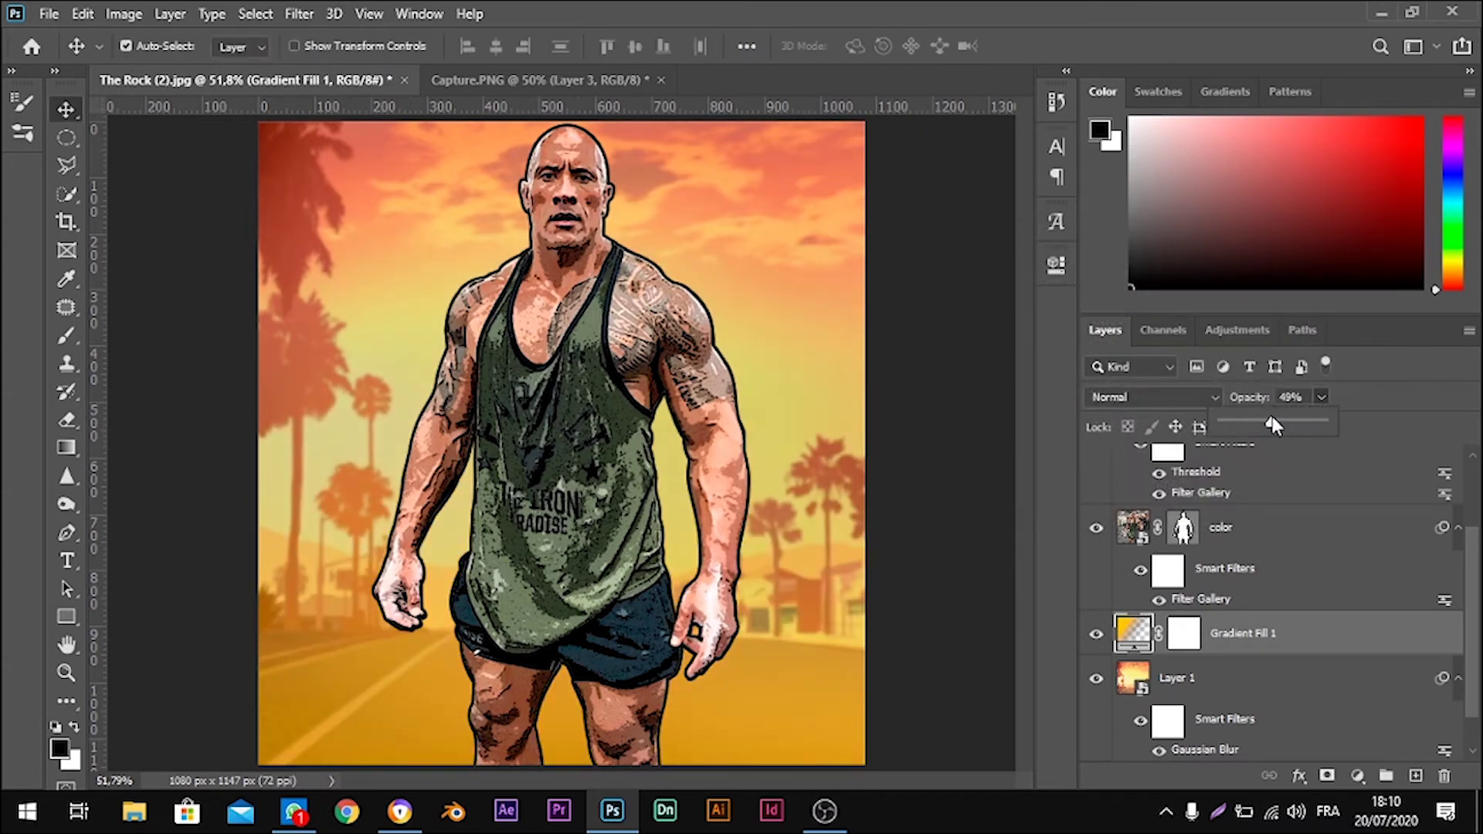
pyautogui.click(1322, 396)
pyautogui.click(1144, 396)
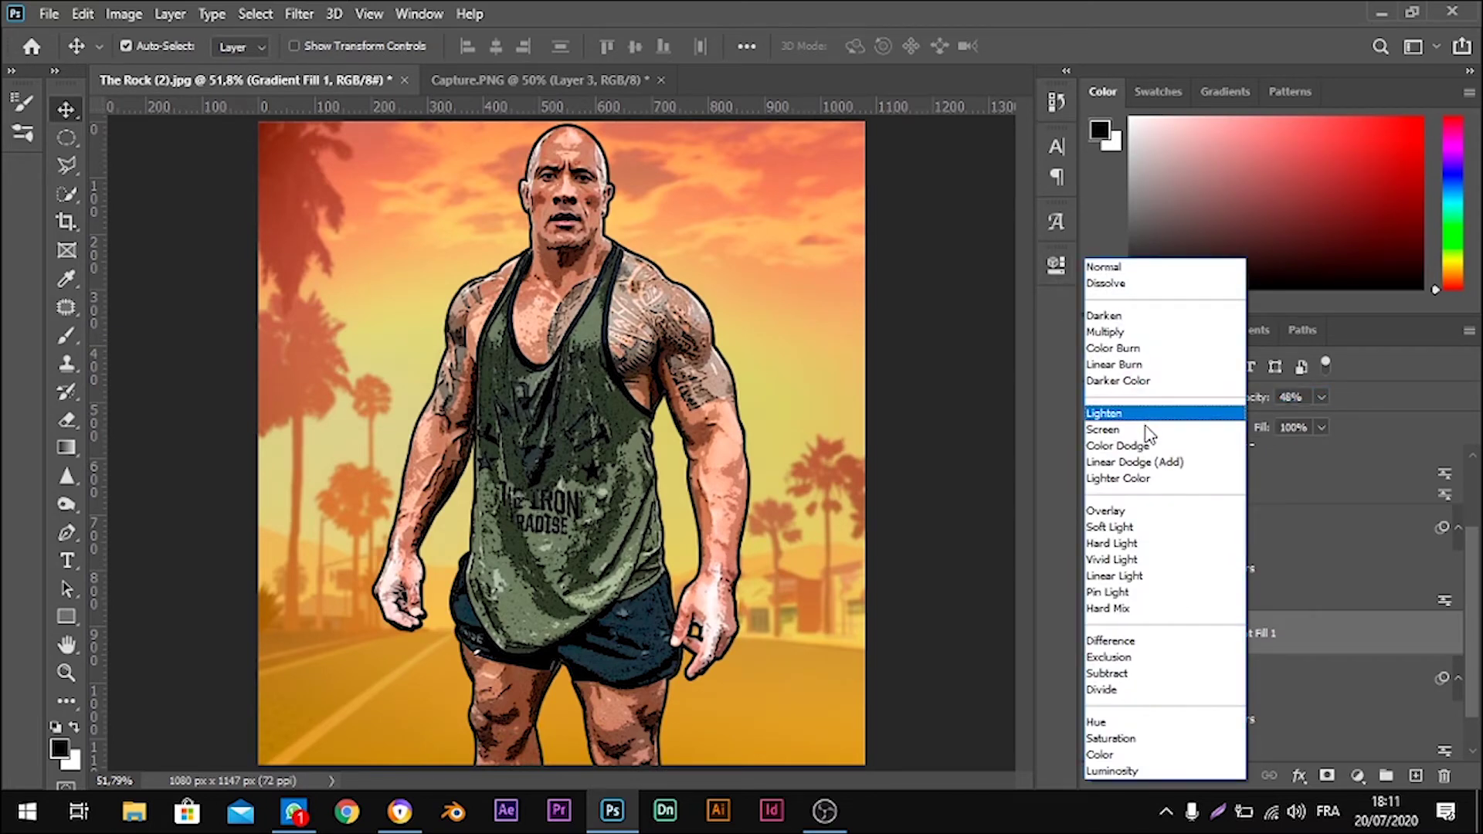
pyautogui.click(1139, 514)
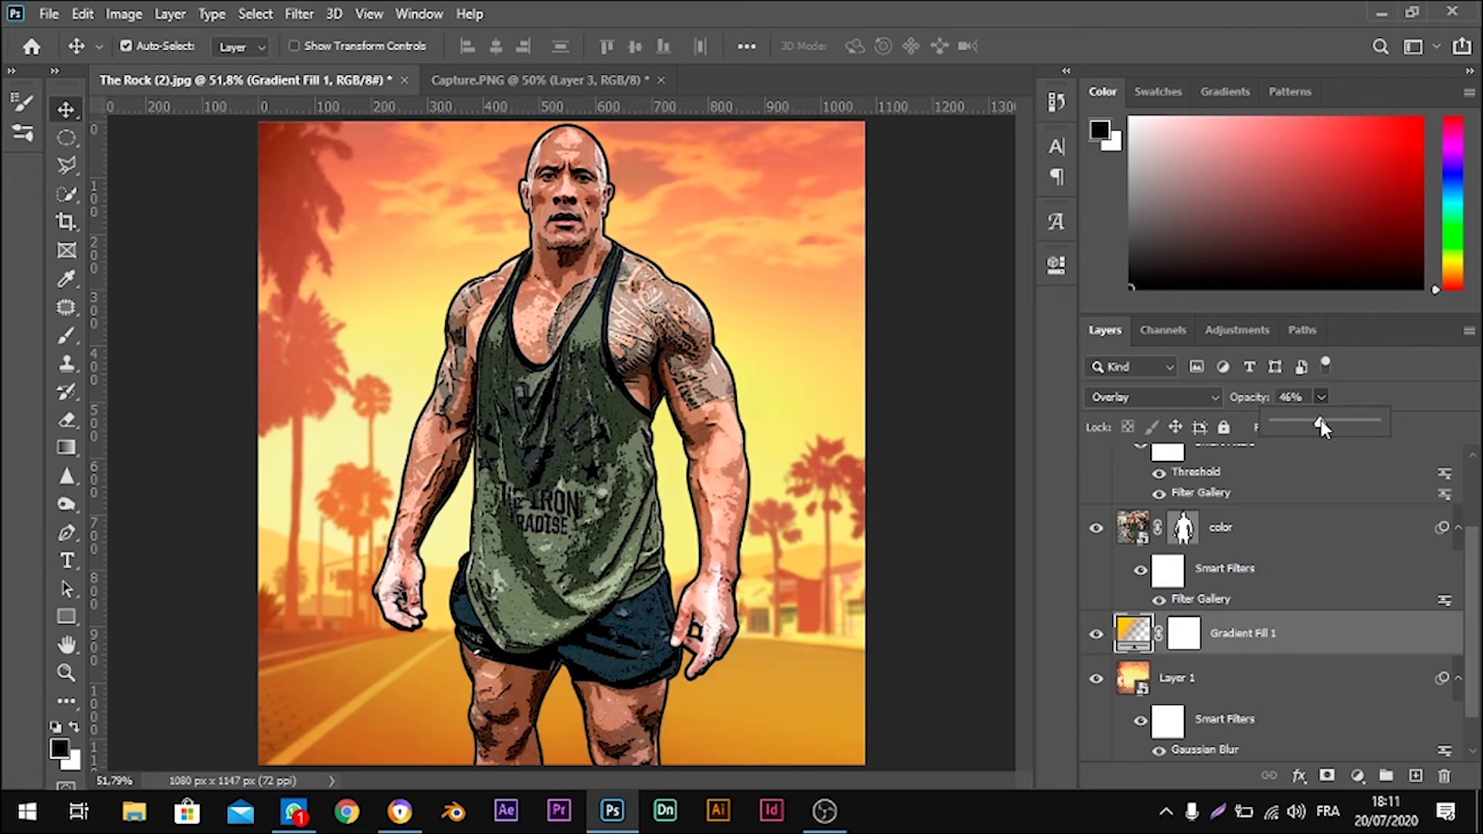
pyautogui.click(1321, 397)
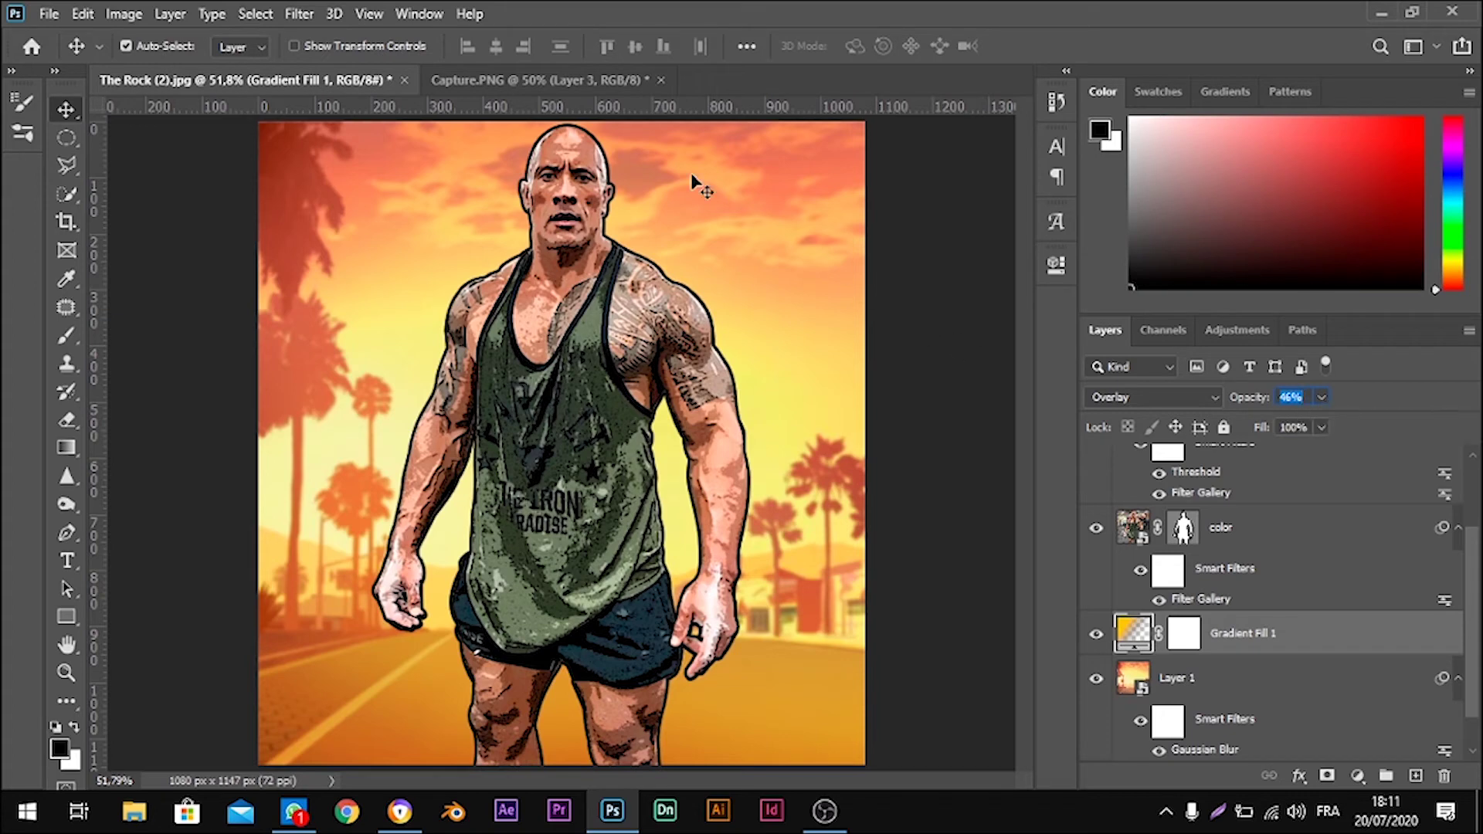
pyautogui.click(554, 78)
# - Bring the GTA logo into the portrait as the top layer, placed bottom right
pyautogui.moveTo(846, 503)
pyautogui.mouseDown()
pyautogui.moveTo(293, 89)
pyautogui.moveTo(657, 448)
pyautogui.mouseUp()
pyautogui.moveTo(1128, 753); pyautogui.dragTo(1230, 469)
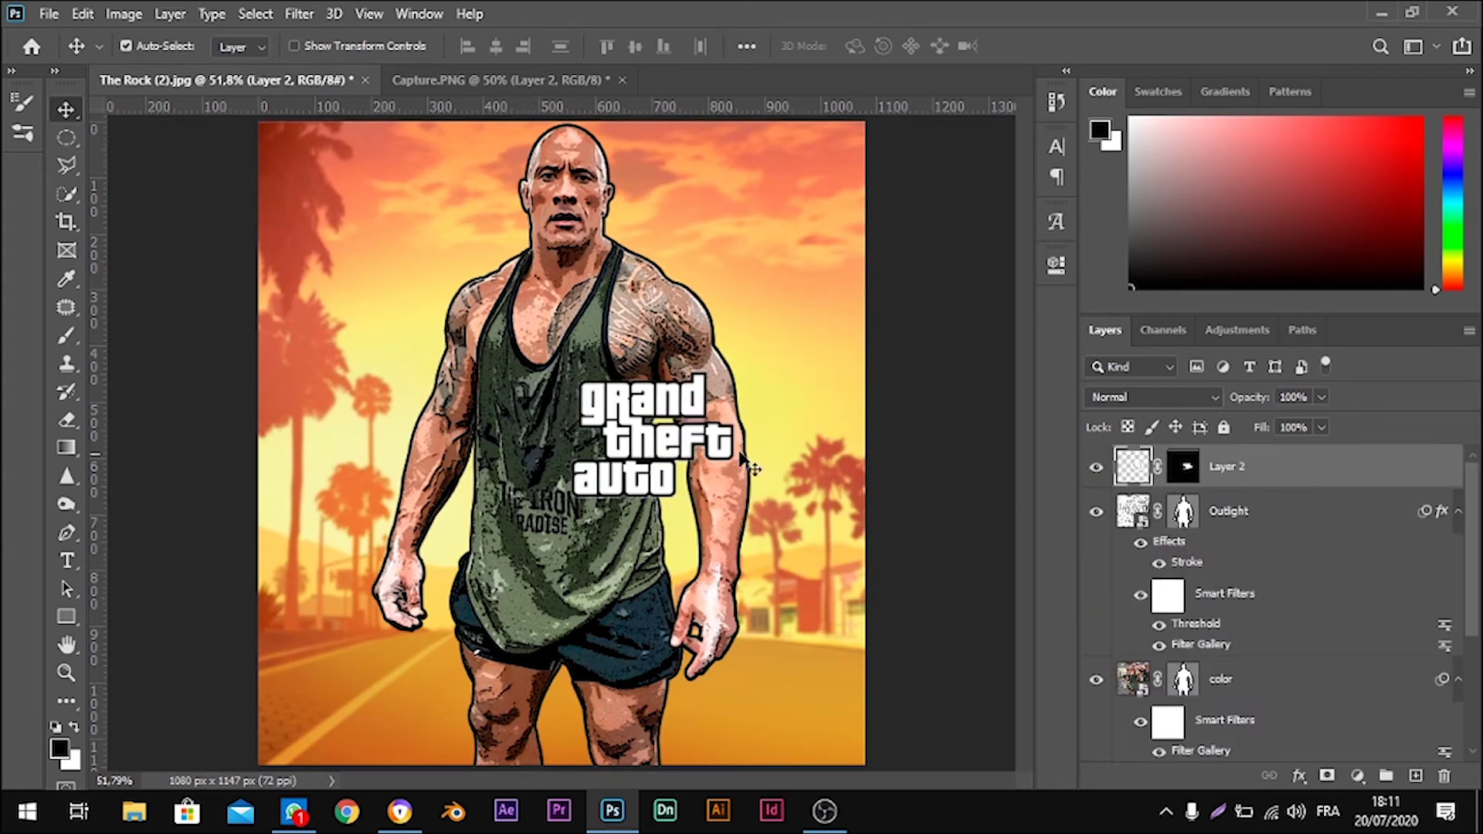
pyautogui.moveTo(753, 541)
pyautogui.mouseDown()
pyautogui.moveTo(823, 715)
pyautogui.moveTo(804, 695)
pyautogui.mouseUp()
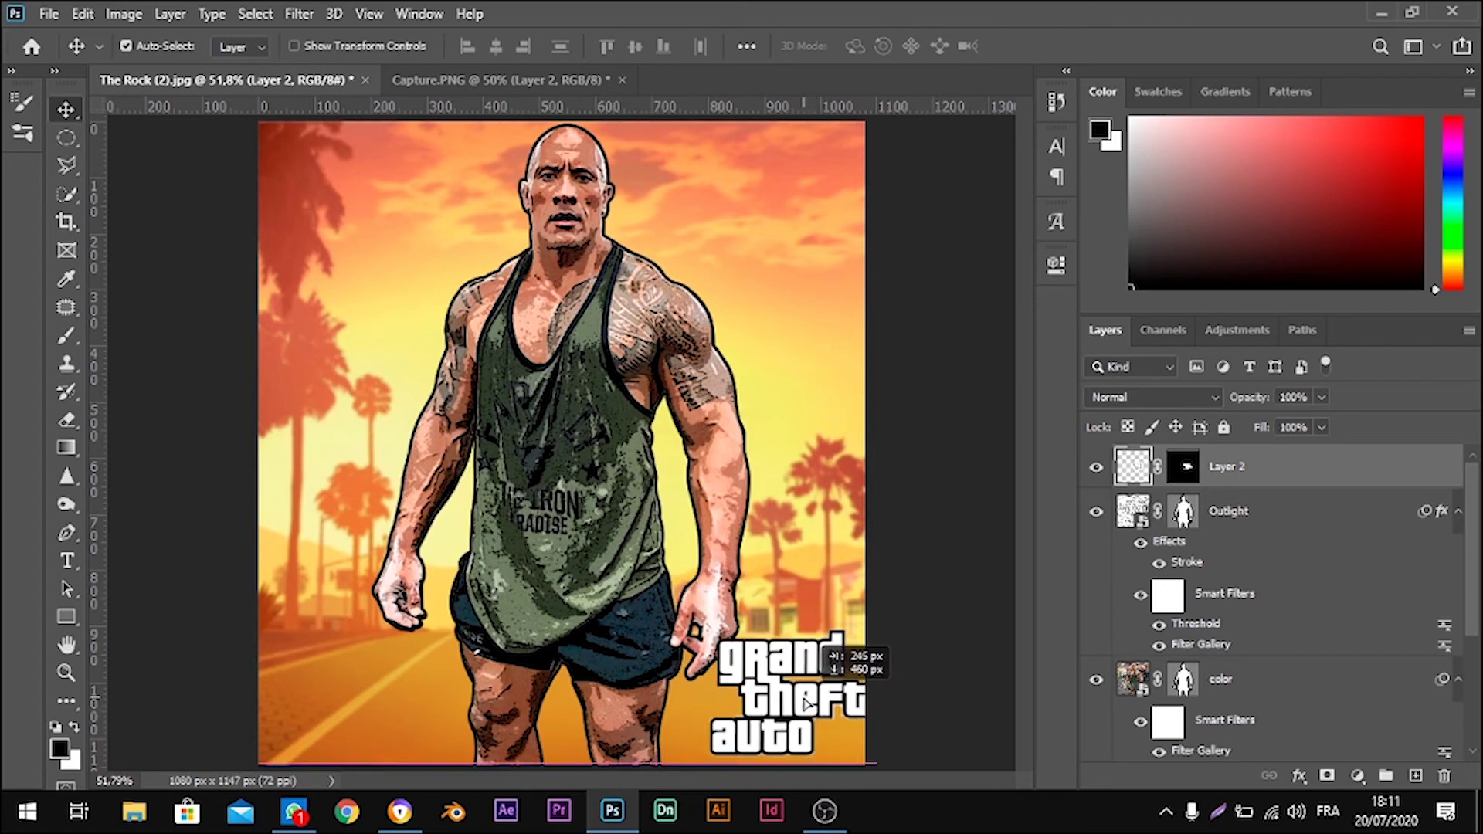
# - Select the Outlight and color layers and nudge the figure slightly left
pyautogui.click(1314, 511)
pyautogui.scroll(-1, 1309, 524)
pyautogui.scroll(-1, 1302, 548)
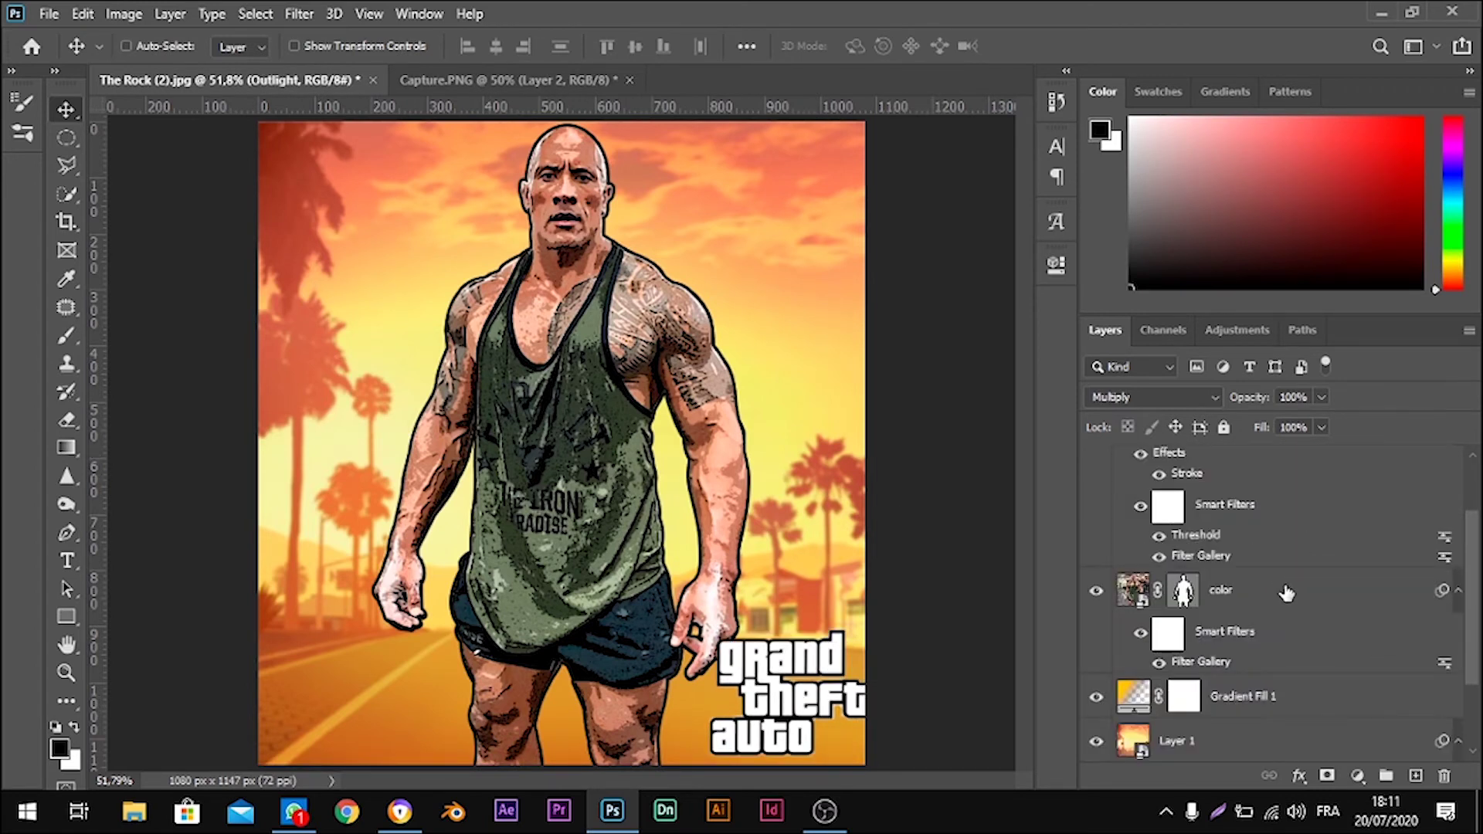
pyautogui.keyDown('ctrl'); pyautogui.click(1289, 592); pyautogui.keyUp('ctrl')
pyautogui.scroll(2, 1289, 591)
pyautogui.moveTo(850, 516); pyautogui.dragTo(839, 509)
pyautogui.hotkey('shift', 'Left')
pyautogui.hotkey('shift', 'Left')
pyautogui.hotkey('shift', 'Left')
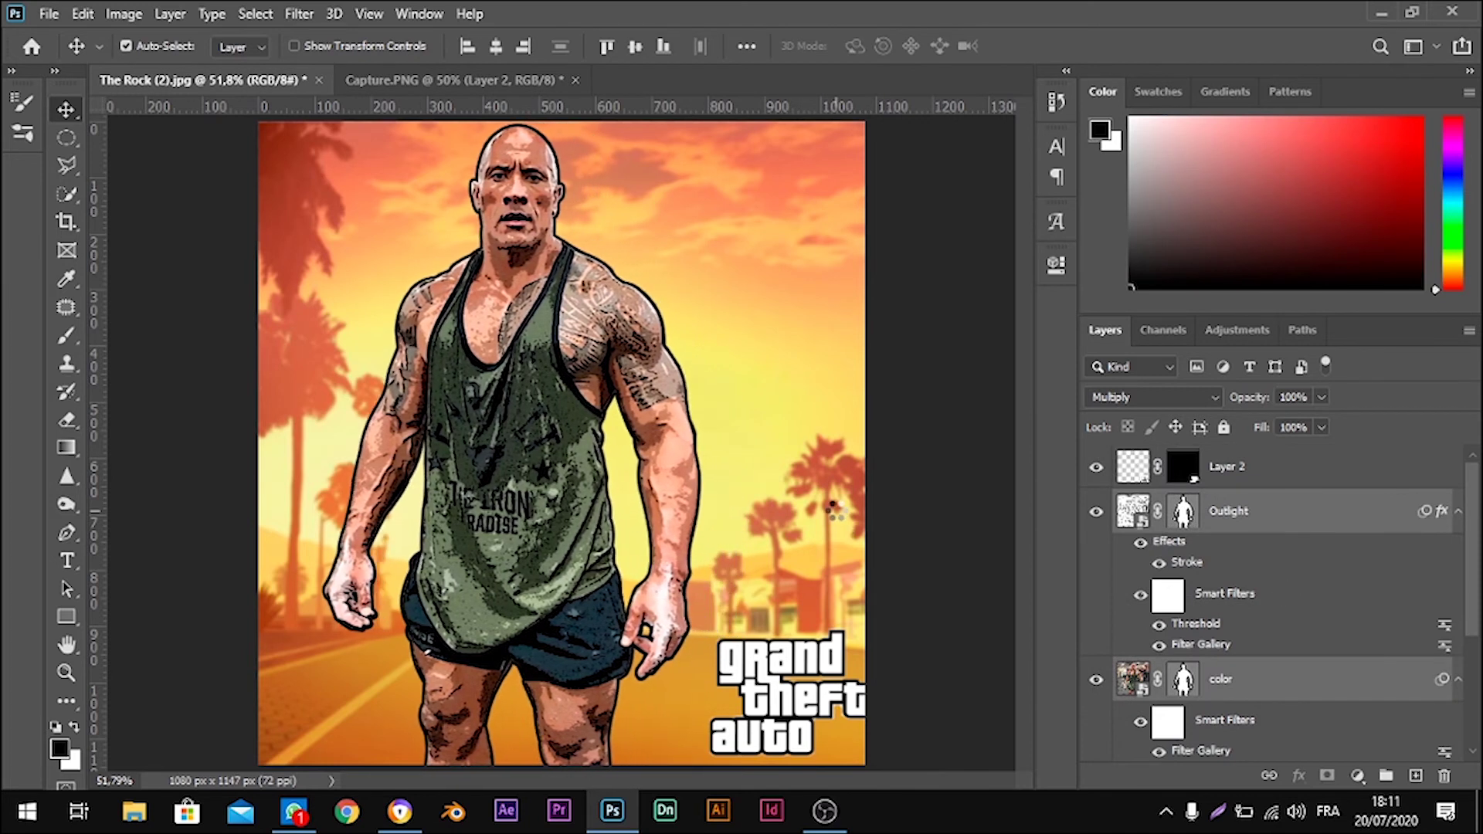
pyautogui.hotkey('shift', 'Left')
pyautogui.hotkey('shift', 'Left')
pyautogui.hotkey('shift', 'Left')
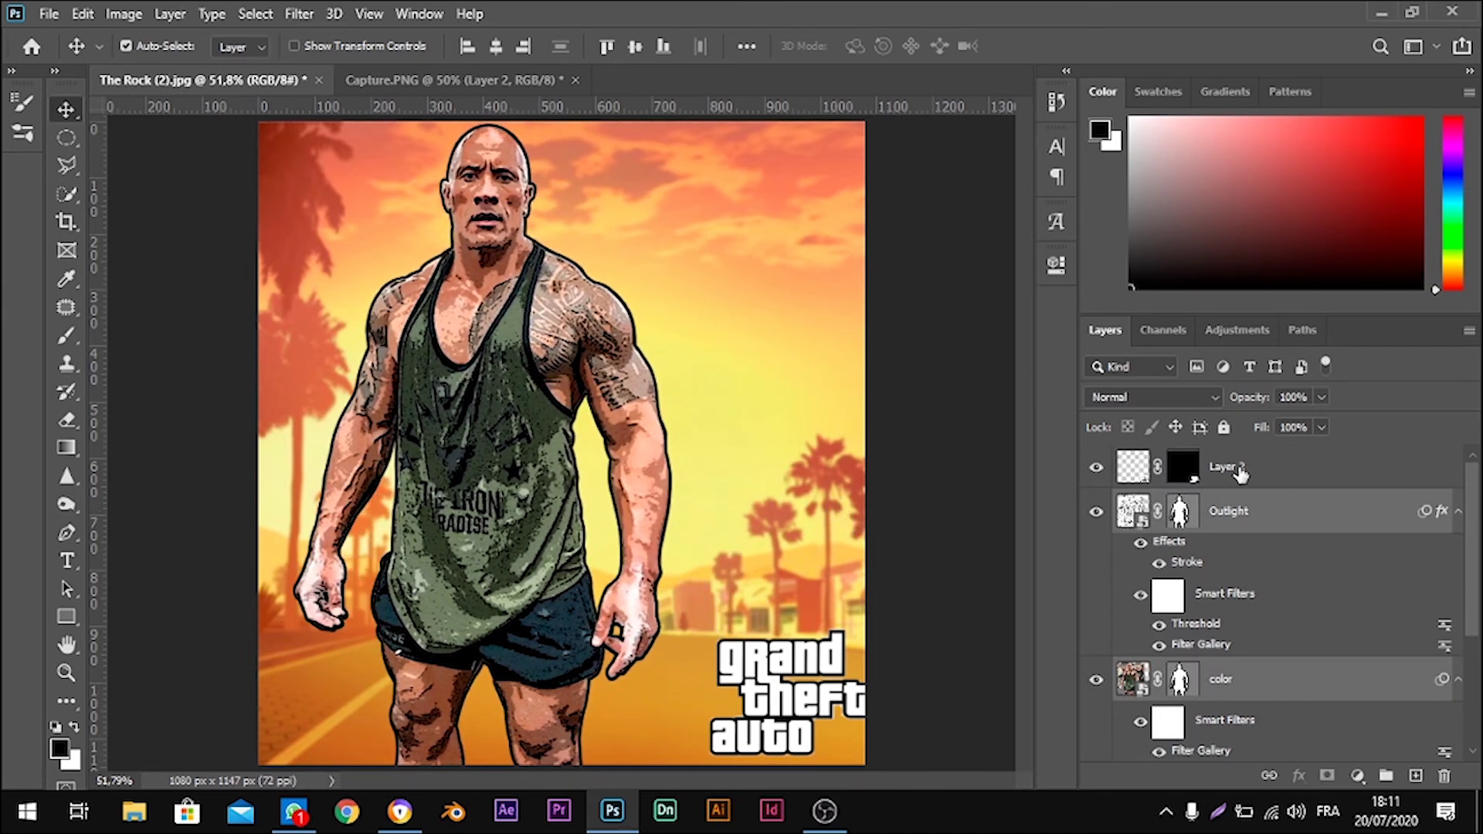
# - Shift the GTA logo slightly left and enlarge it a little with Free Transform
pyautogui.click(1232, 469)
pyautogui.moveTo(780, 693); pyautogui.dragTo(756, 693)
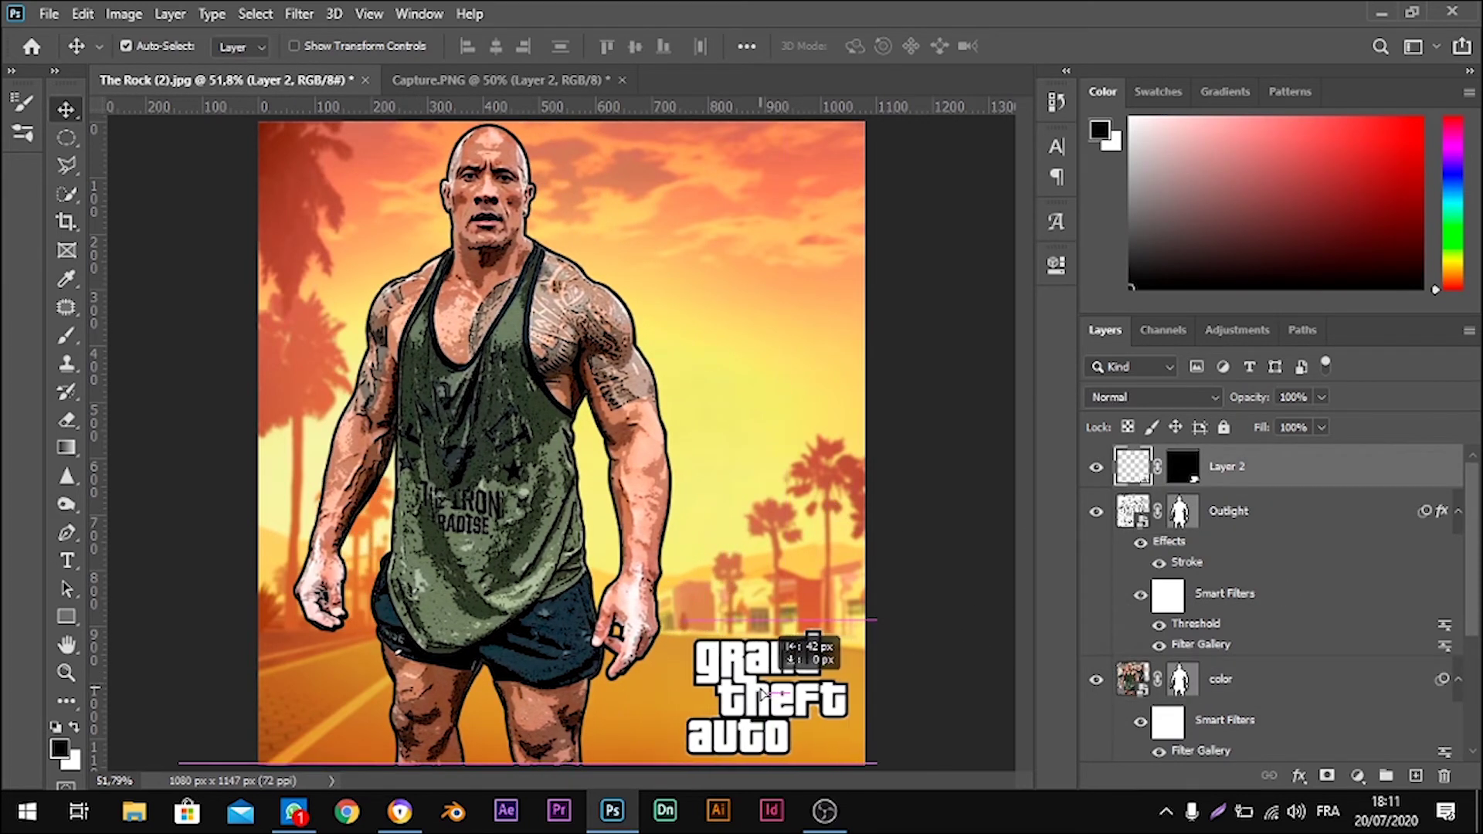
pyautogui.hotkey('ctrl', 't')
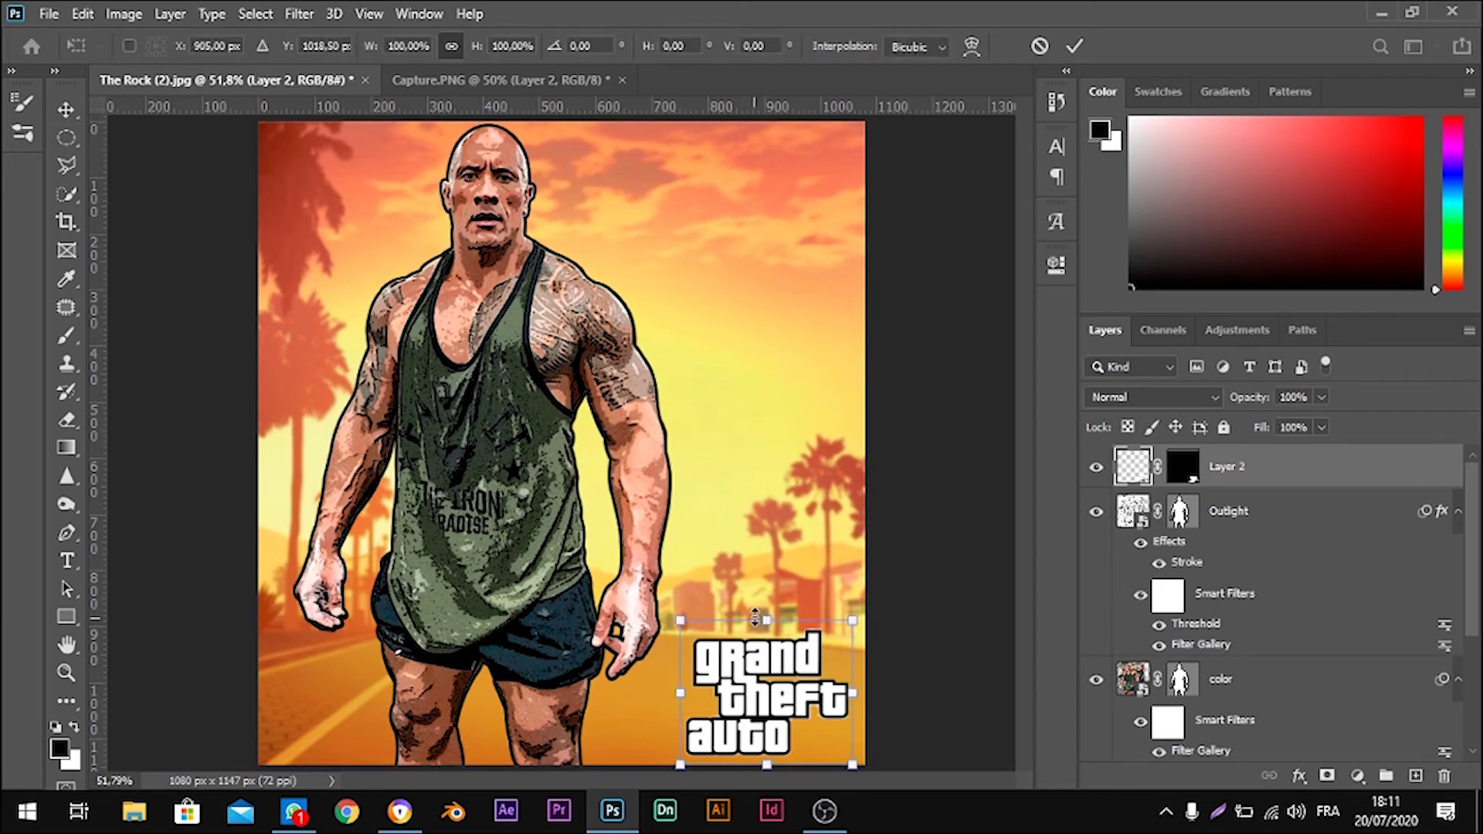
pyautogui.moveTo(767, 621); pyautogui.dragTo(764, 609)
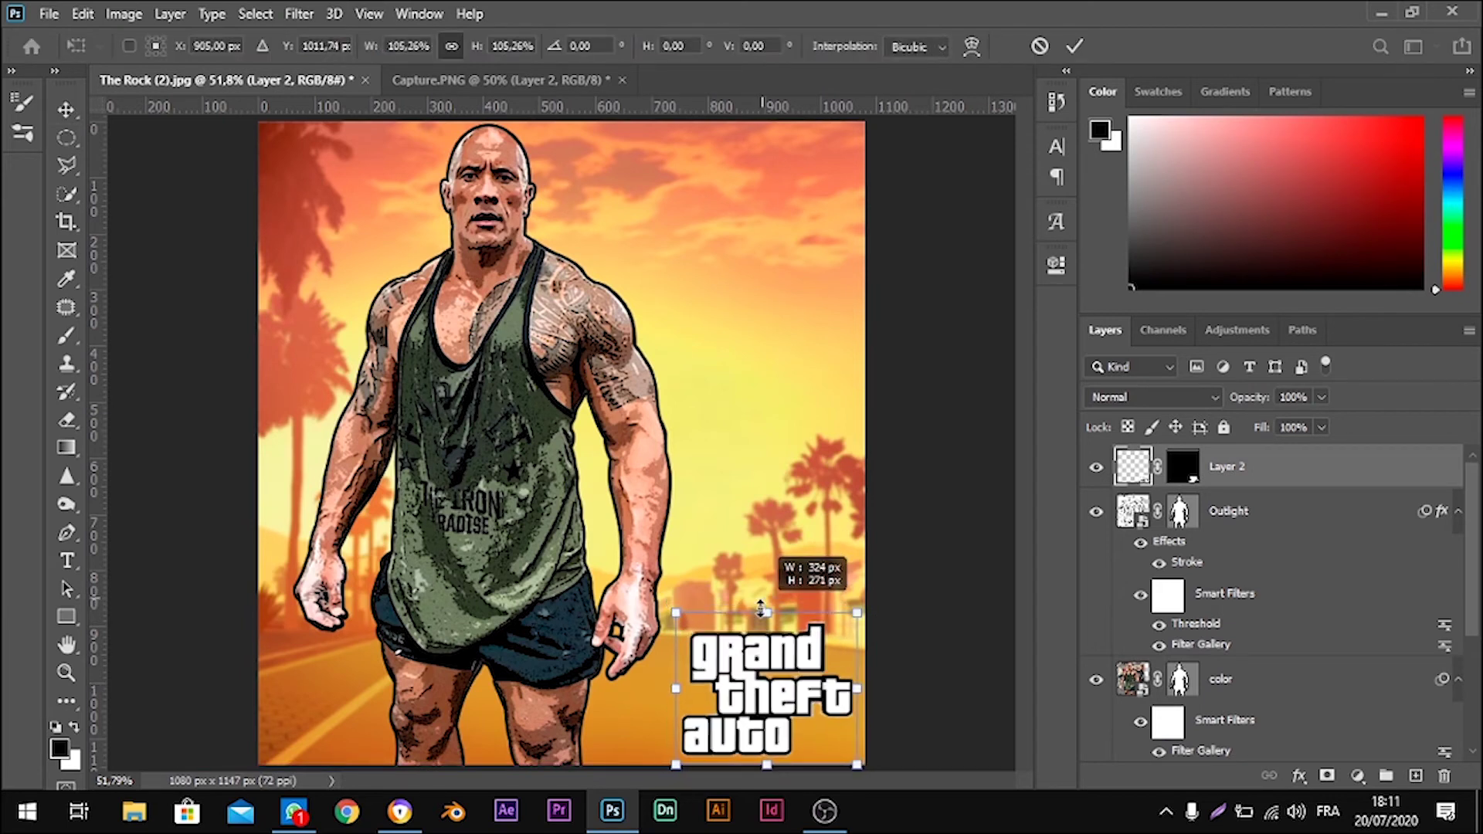
pyautogui.moveTo(756, 661); pyautogui.dragTo(754, 640)
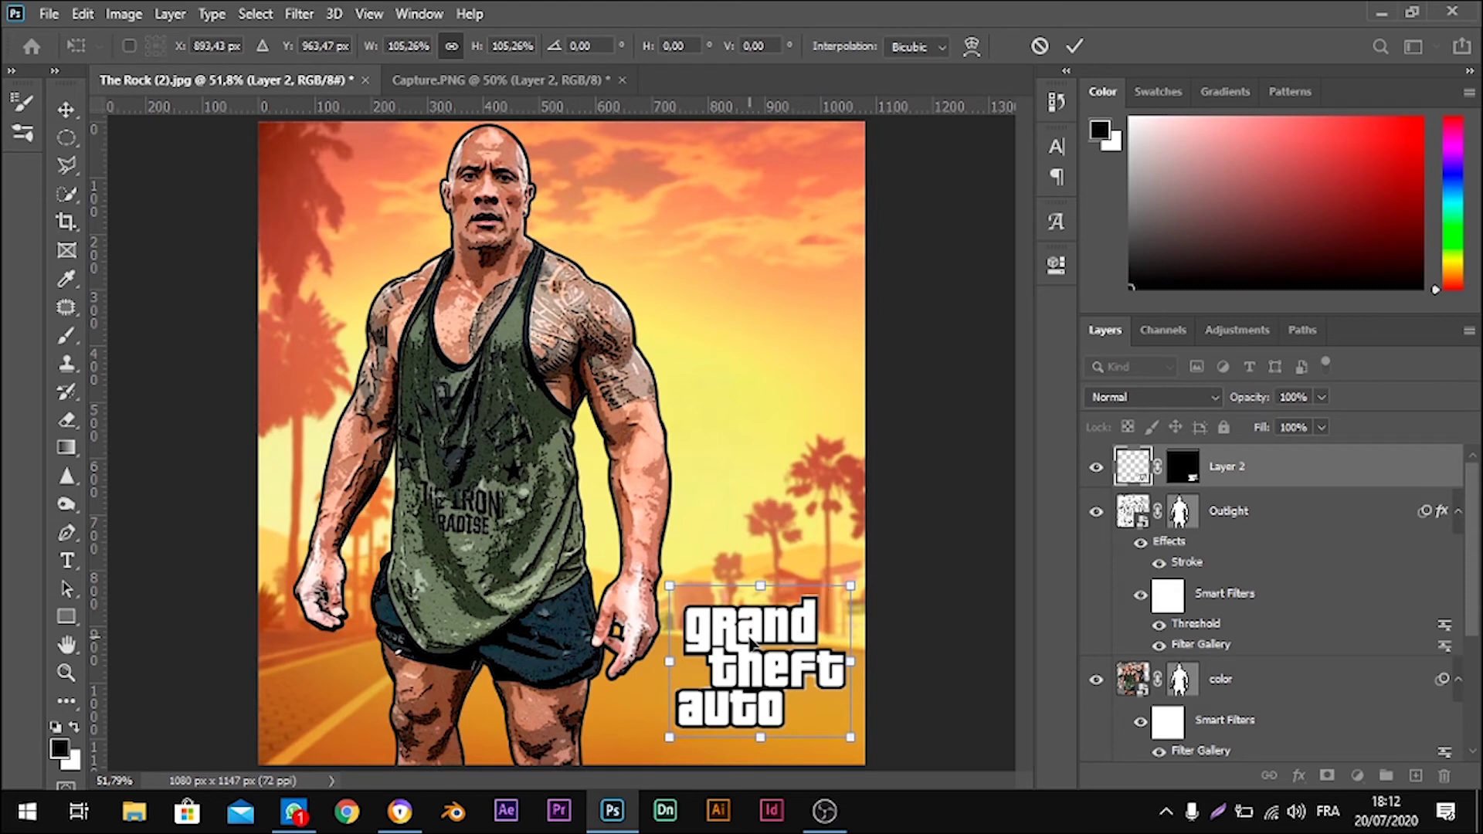
pyautogui.press('Return')
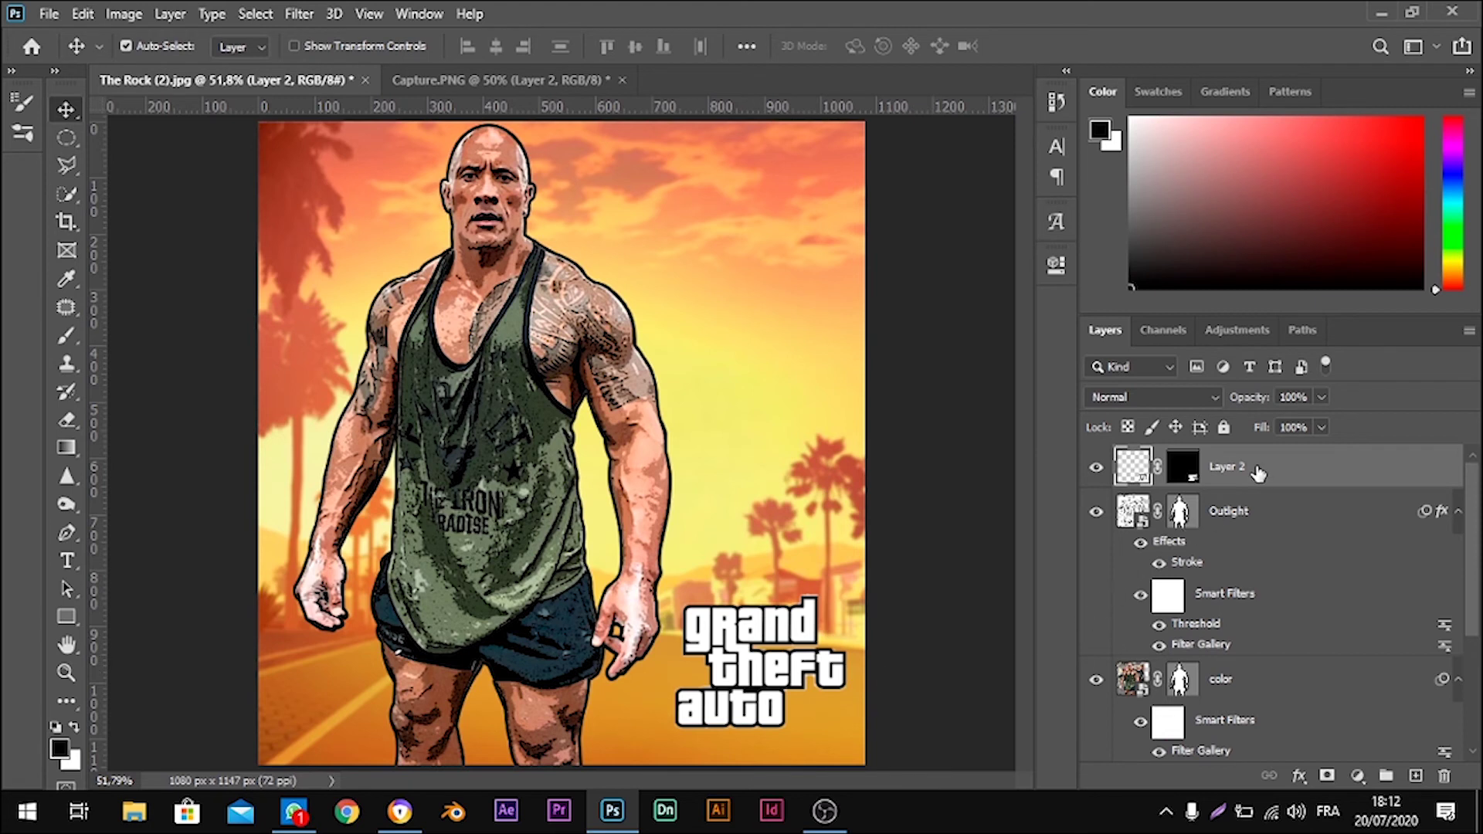
# - Add a pale-orange #faca6e Inner Glow at 30% opacity to the Outlight layer
pyautogui.click(1281, 523)
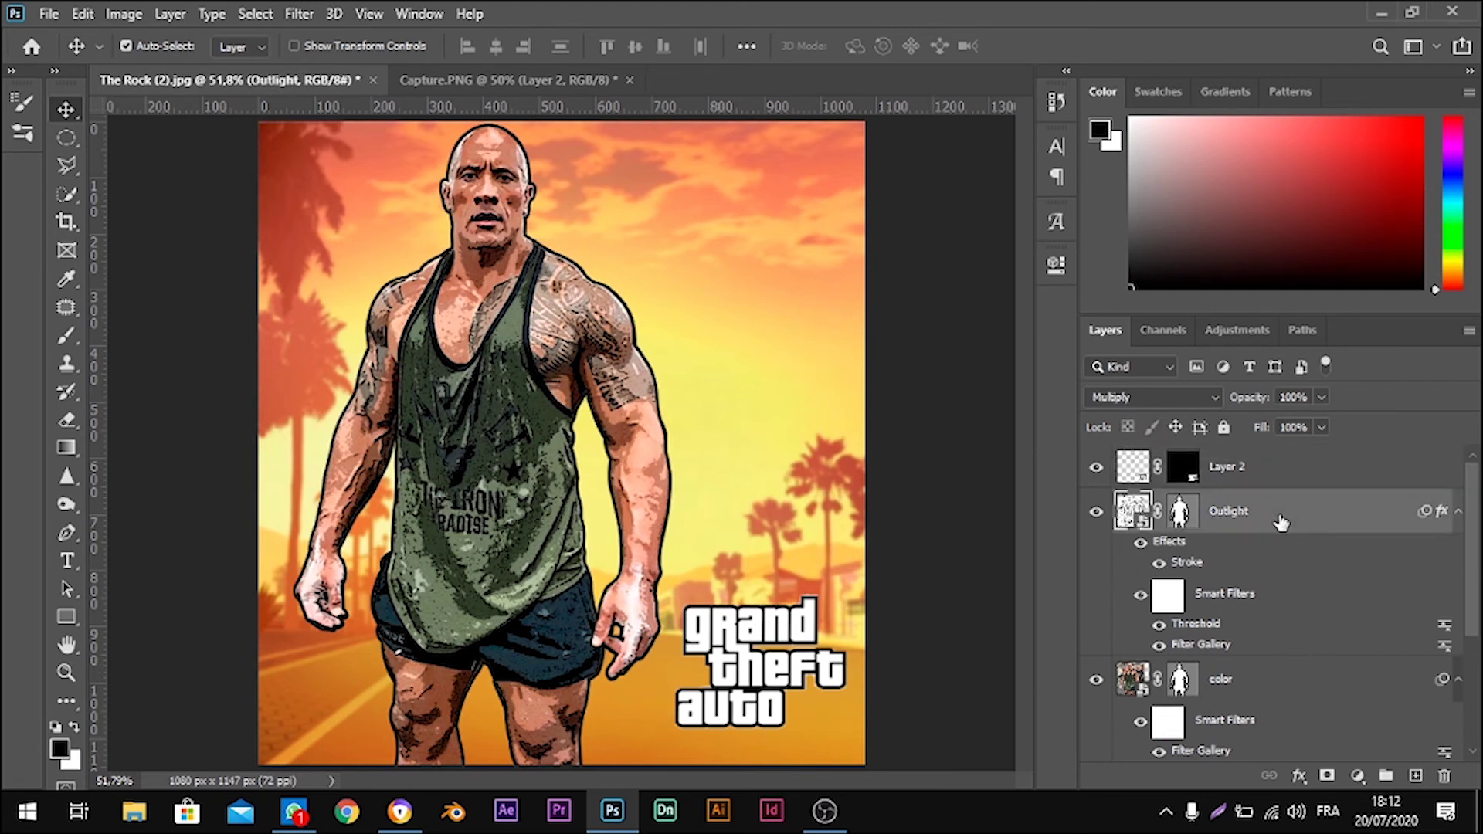
pyautogui.doubleClick(1281, 523)
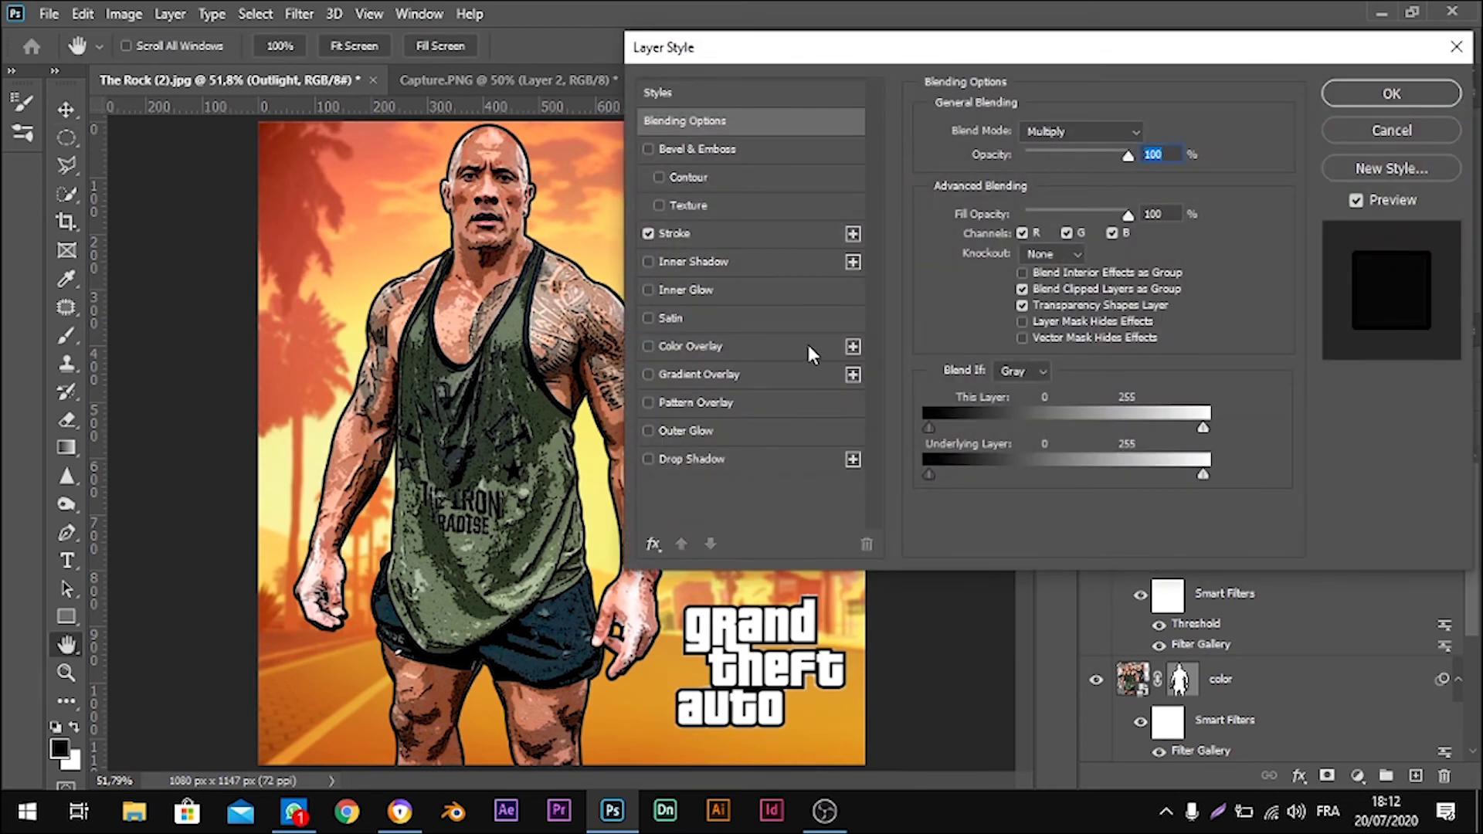
pyautogui.click(687, 291)
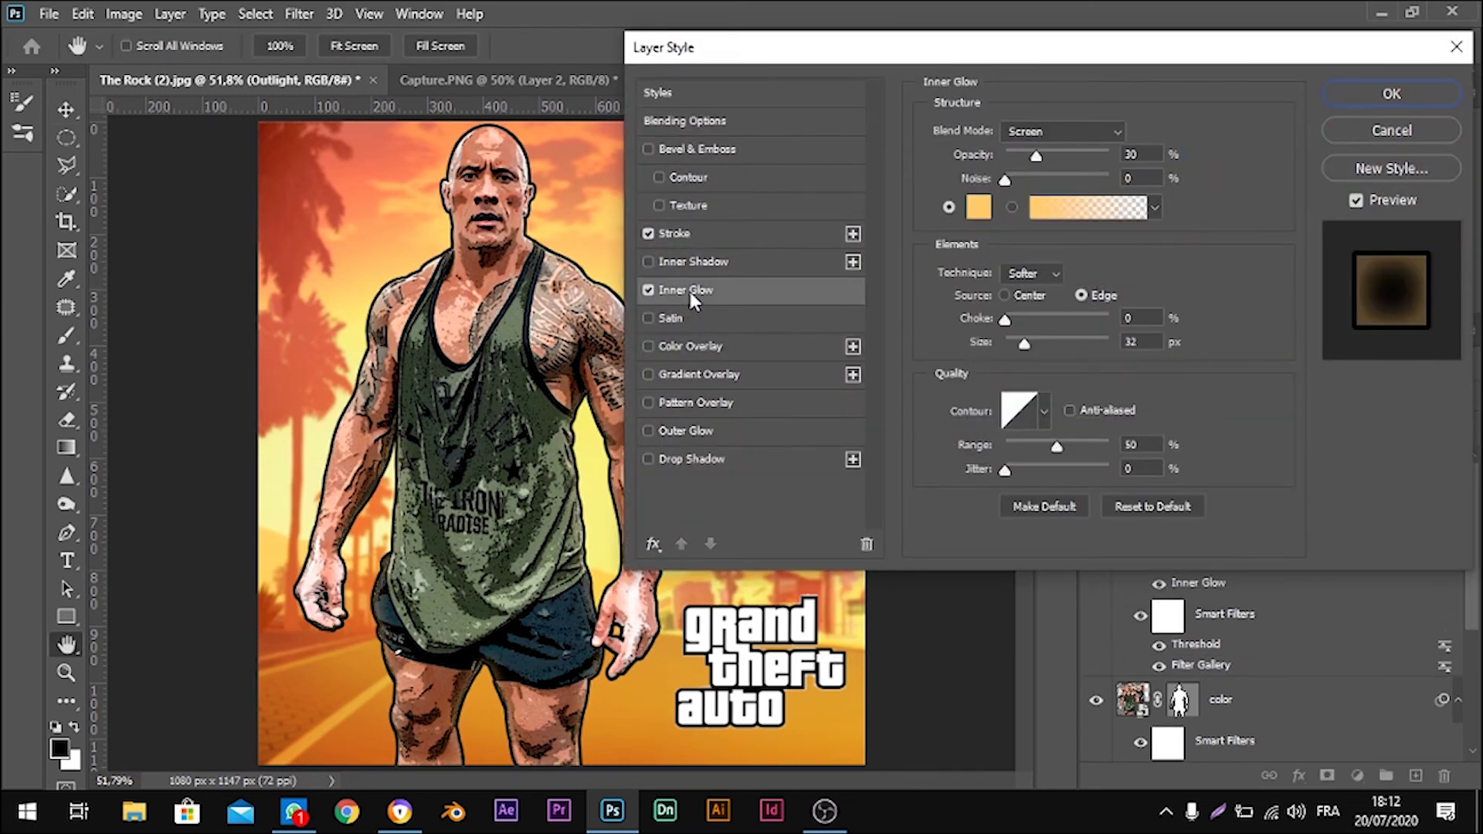
pyautogui.click(977, 210)
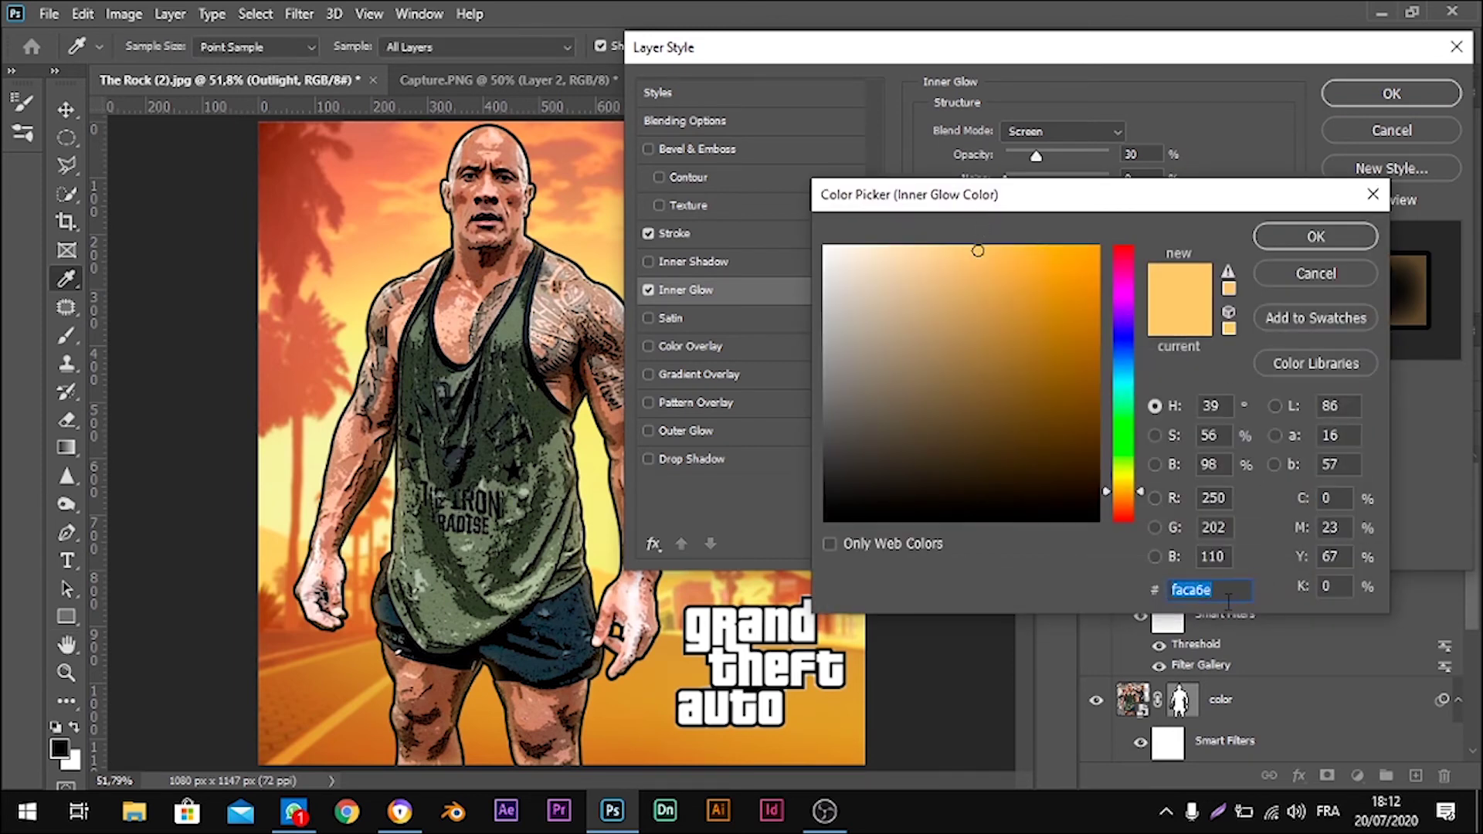
pyautogui.click(1290, 236)
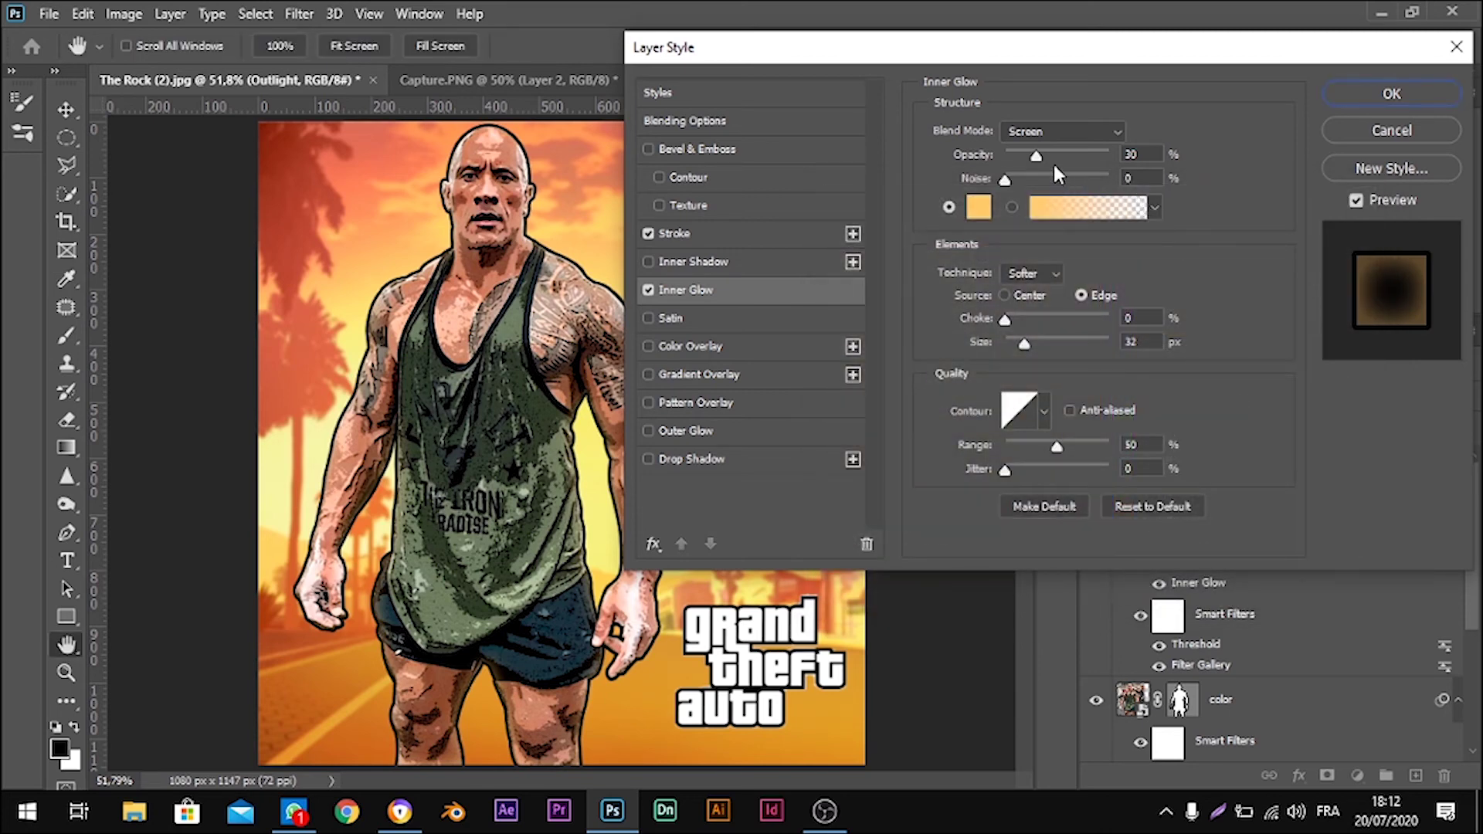
pyautogui.moveTo(1036, 155); pyautogui.dragTo(1055, 164)
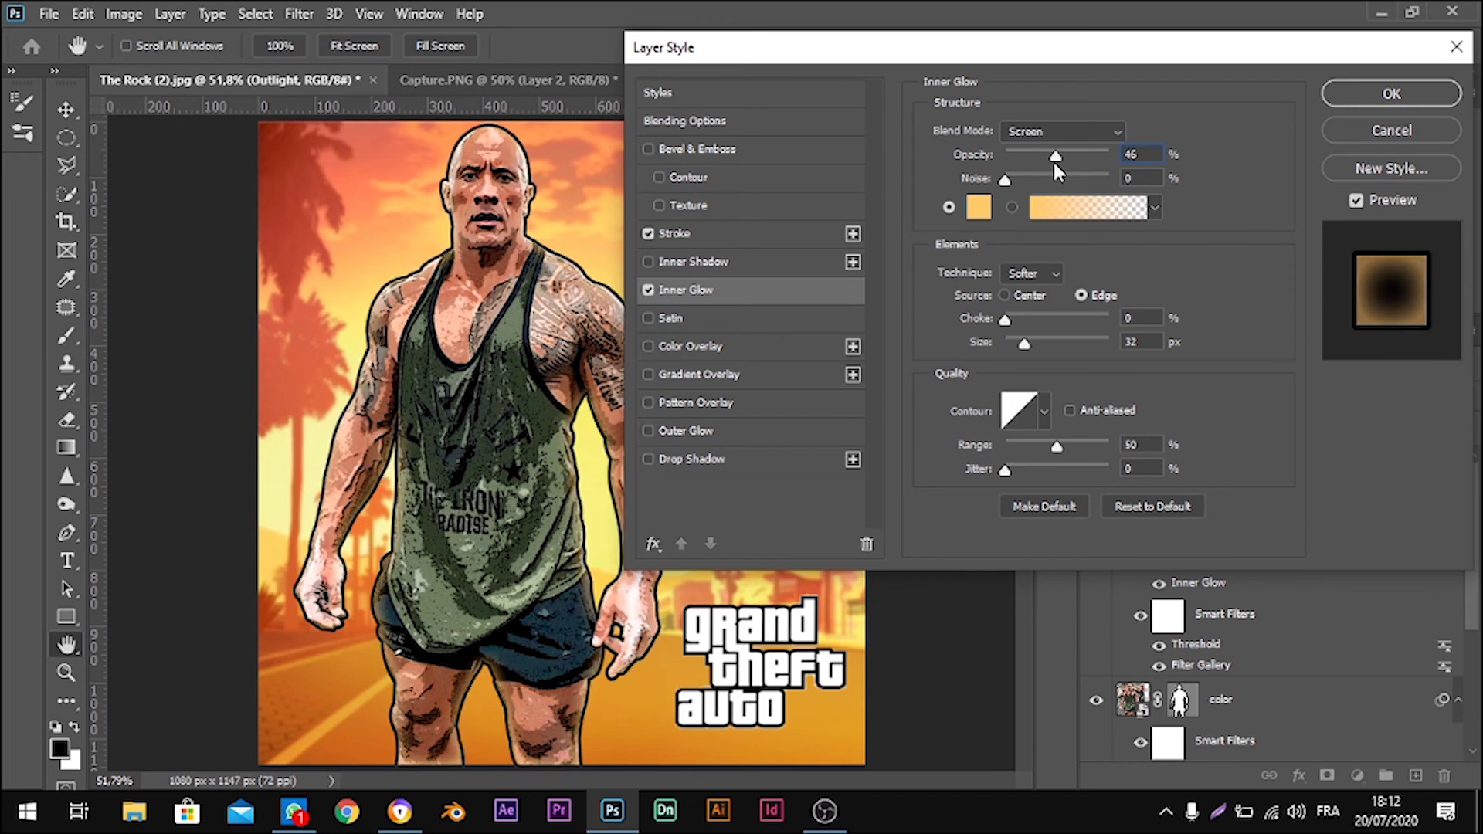
pyautogui.moveTo(1055, 162); pyautogui.dragTo(1041, 162)
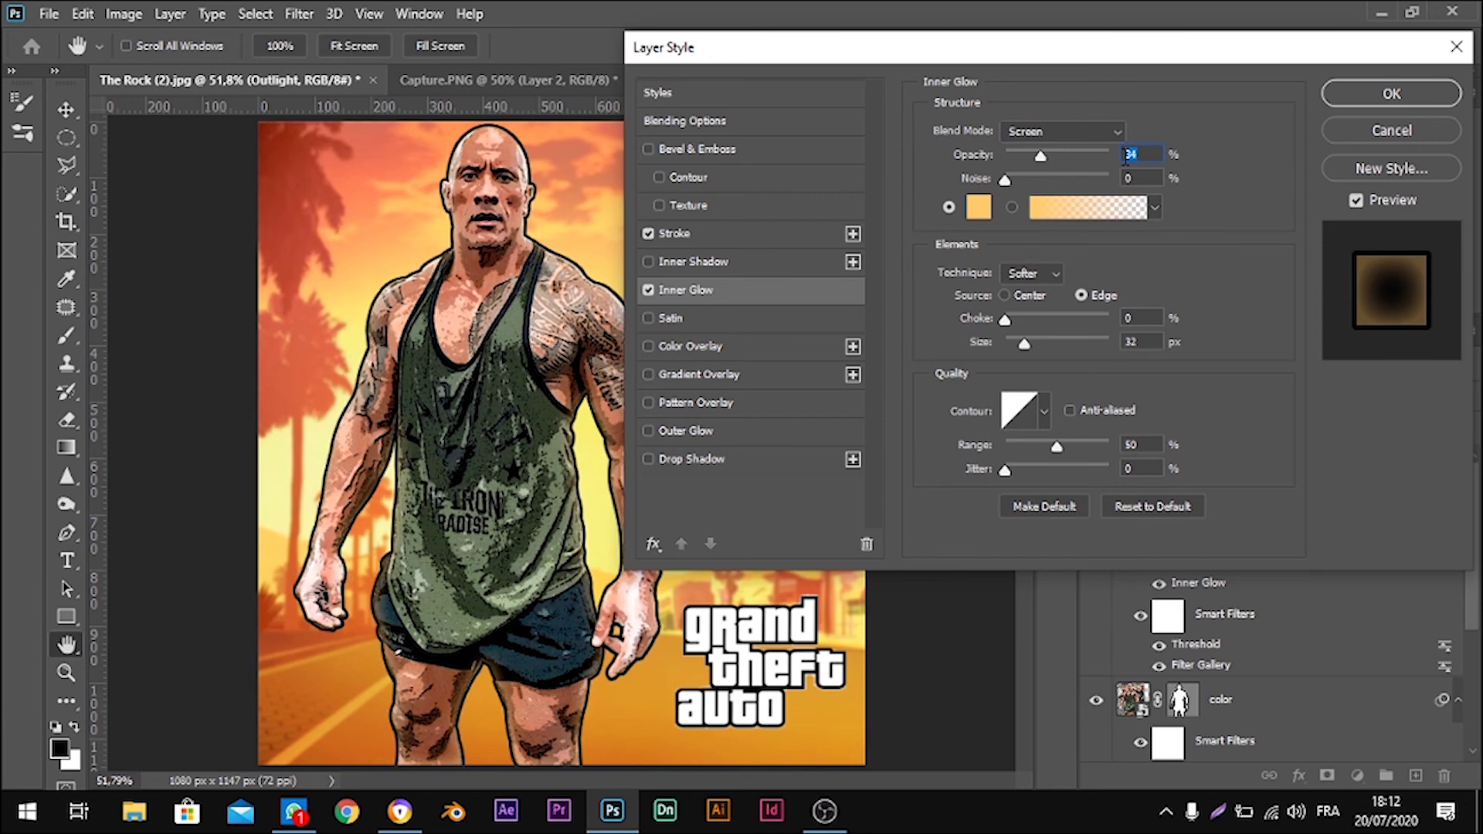
pyautogui.write('30')
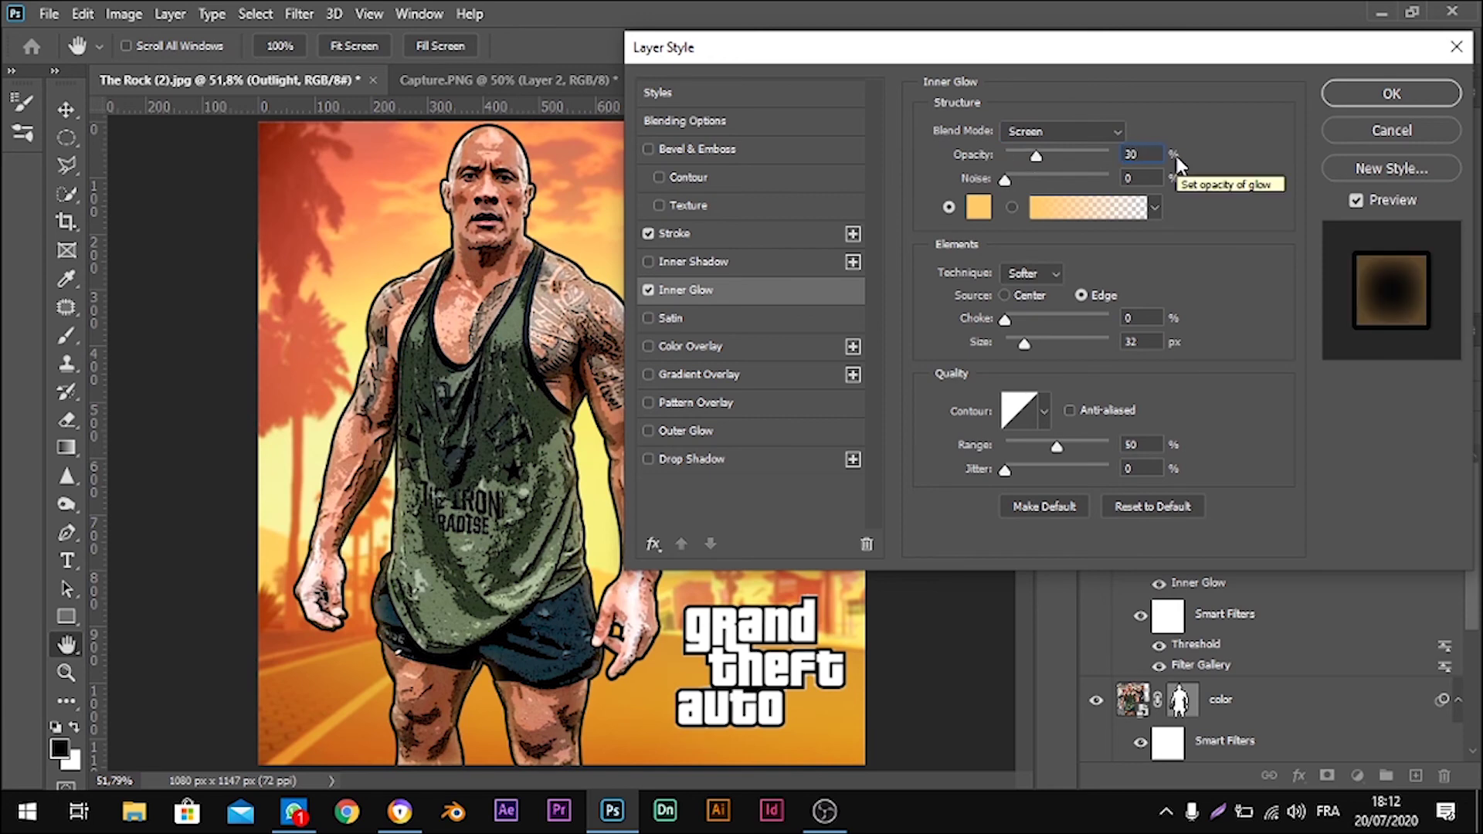
pyautogui.click(1373, 90)
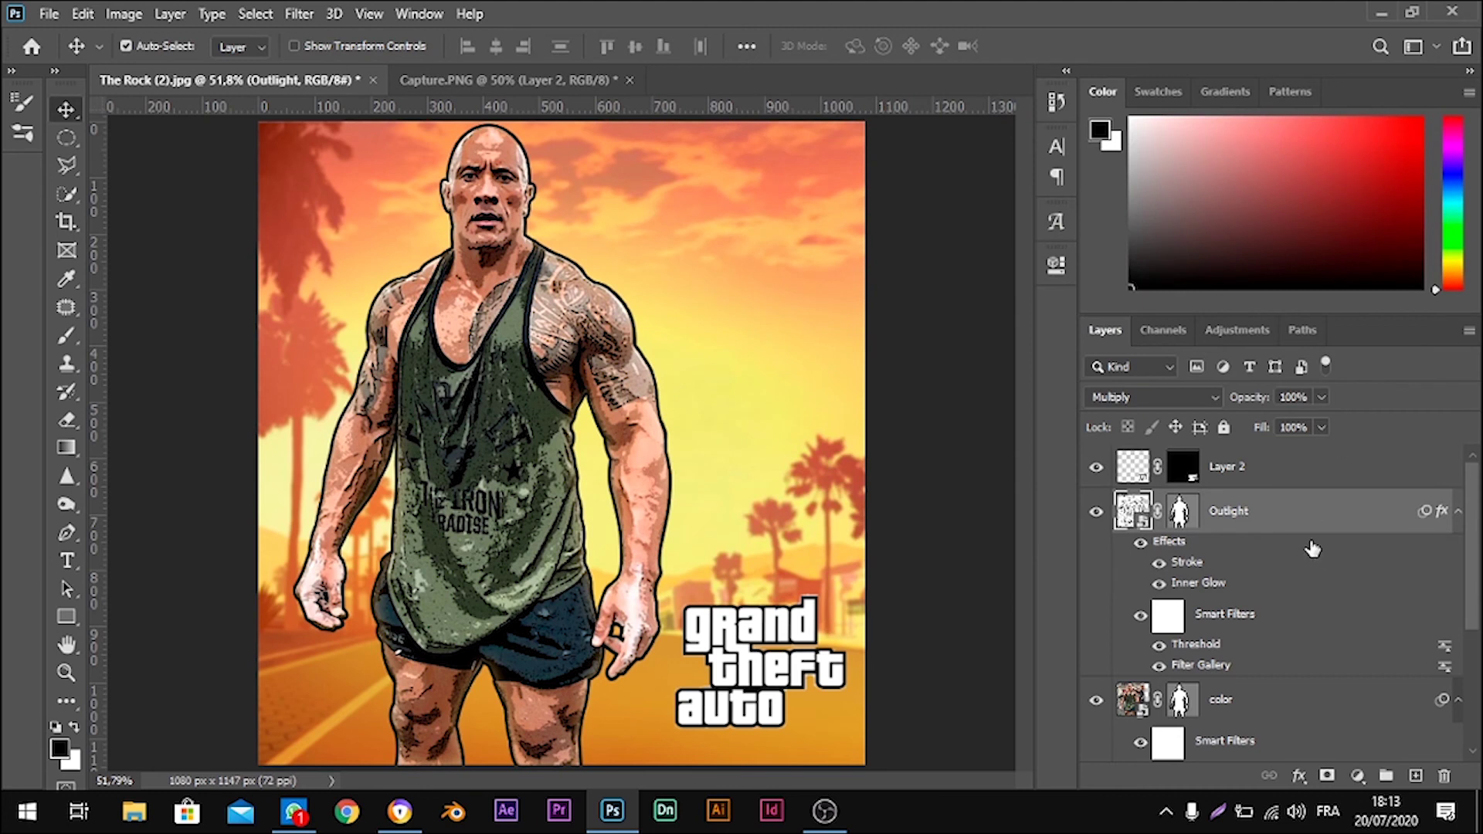
pyautogui.click(1160, 584)
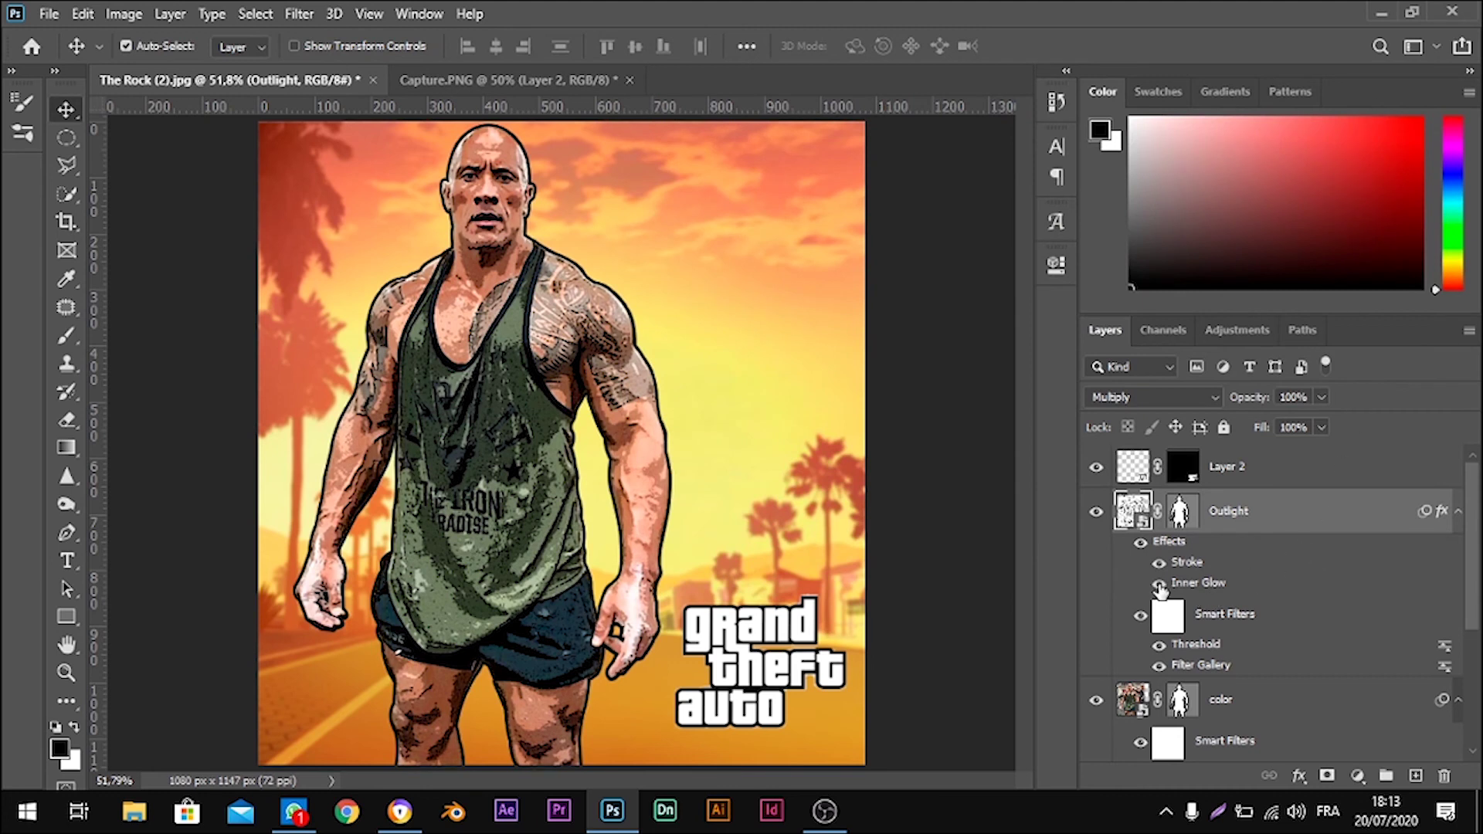